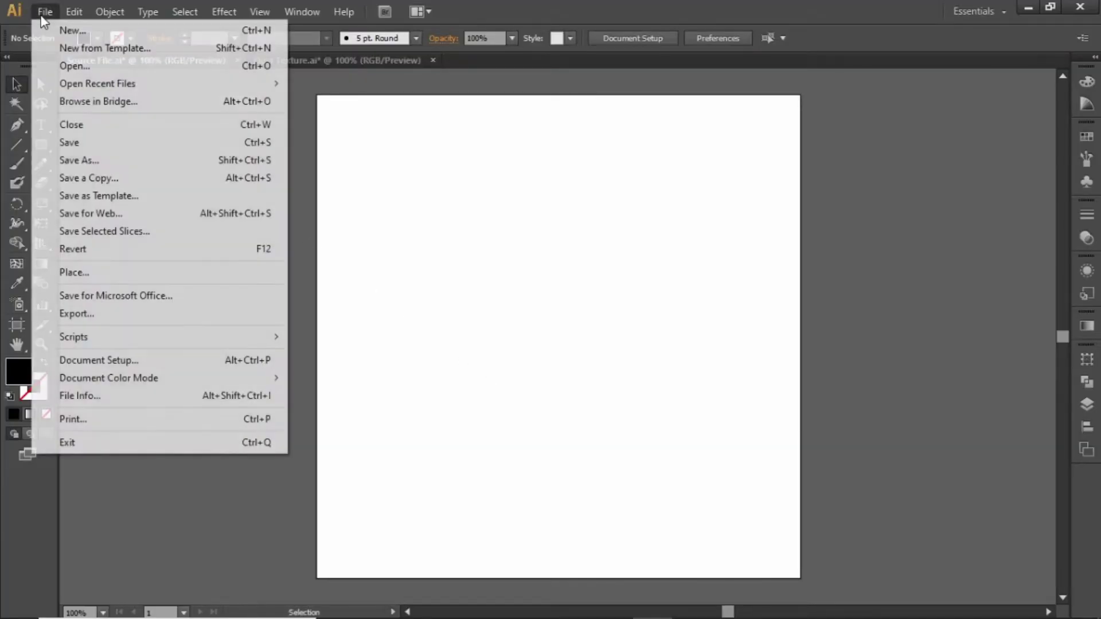
Step: Review the new document settings for size, color mode and raster effects, and leave without creating a document
left_click(54, 32)
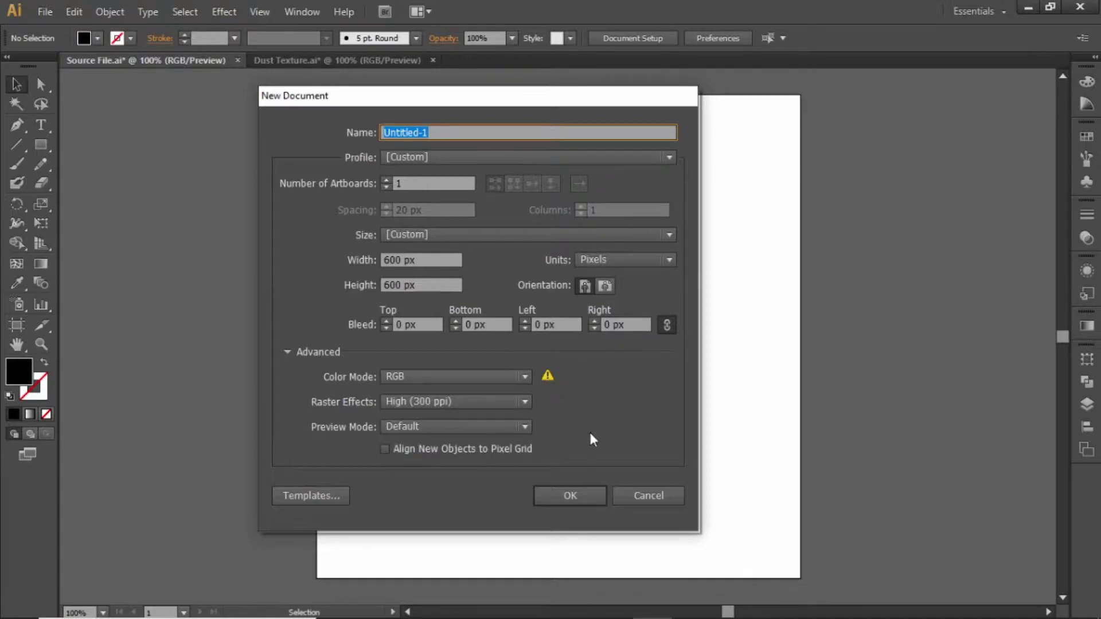
left_click(638, 497)
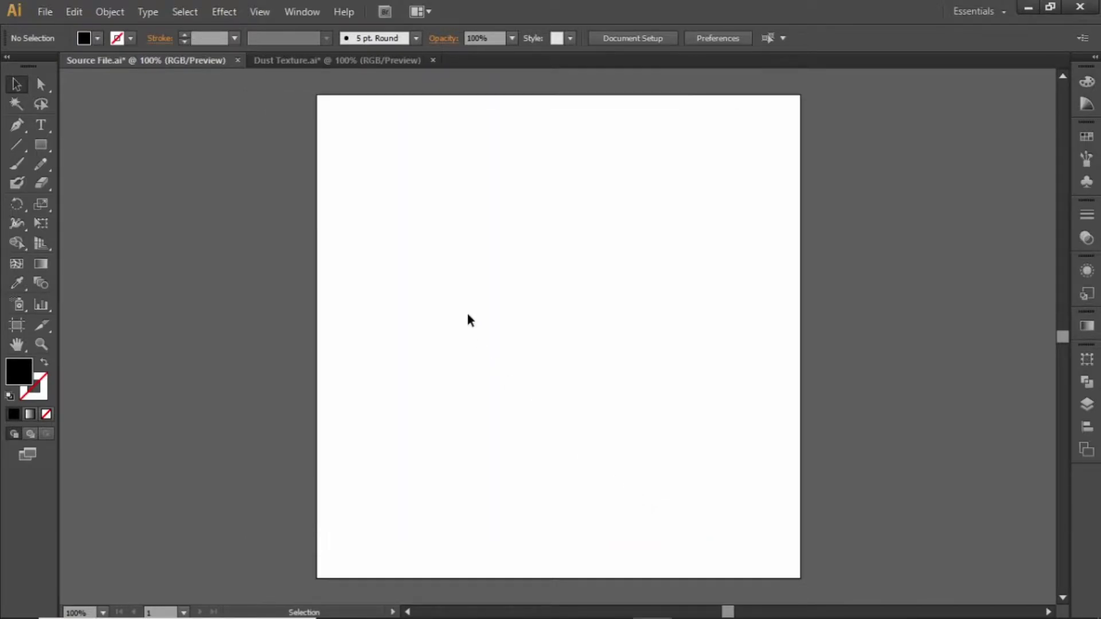
Step: Draw a black rectangle without a stroke that covers the whole artboard
left_click(44, 145)
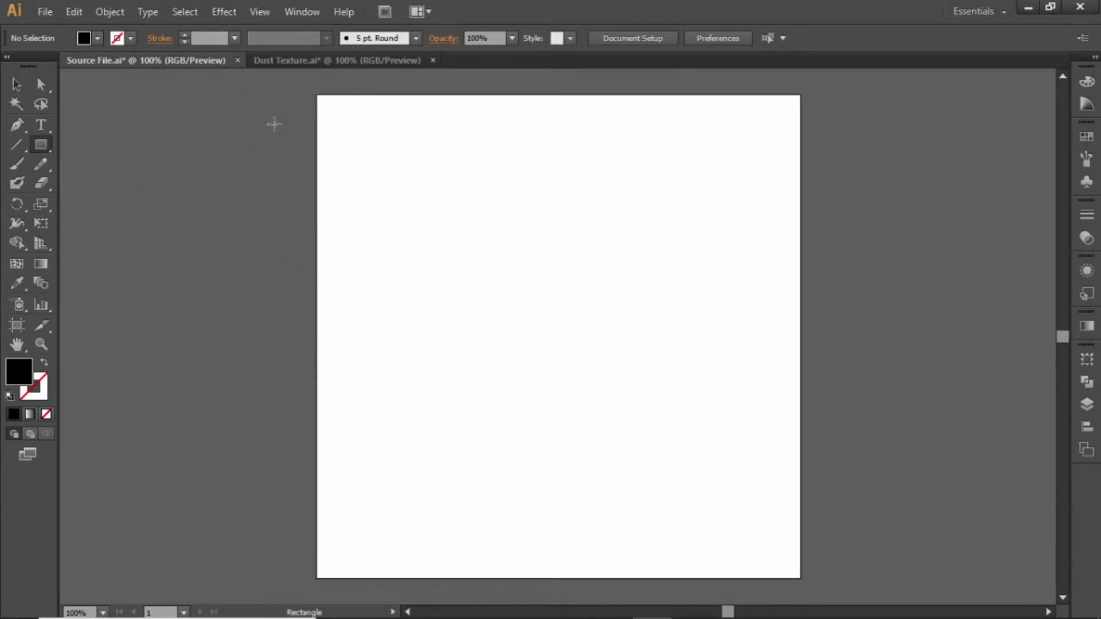
left_click_drag(318, 95, 800, 579)
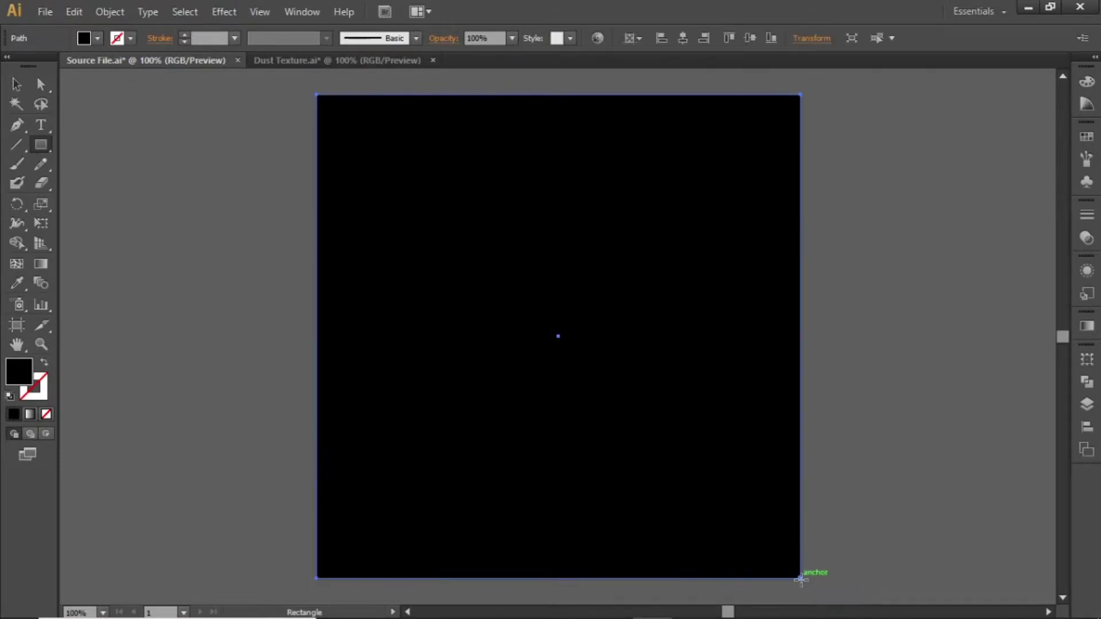
key("v")
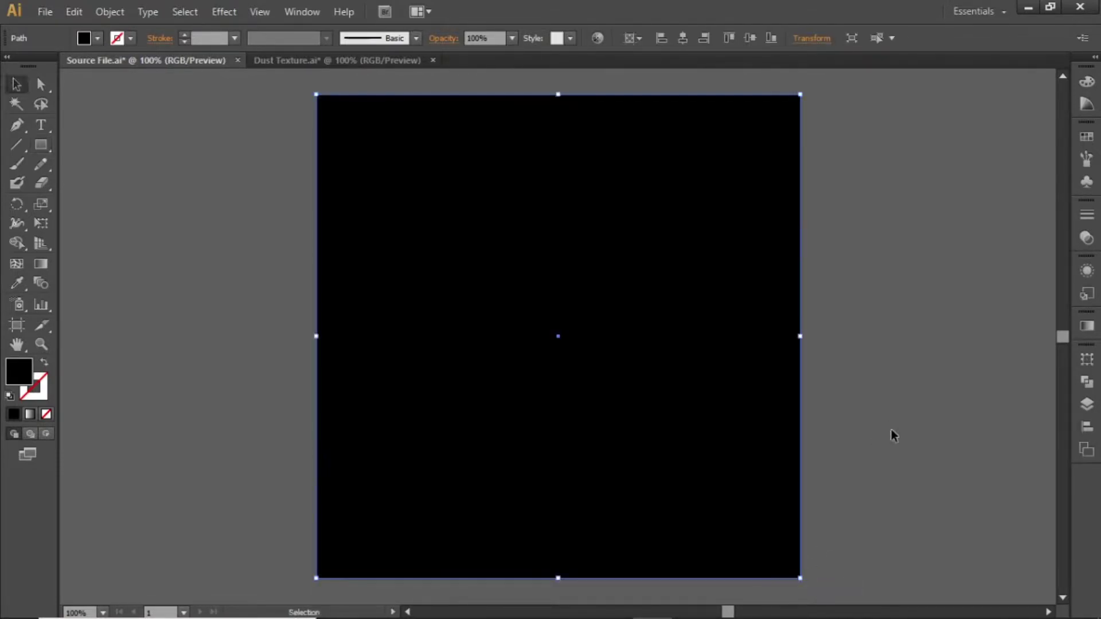
Step: Fill the background rectangle with a white-to-black radial gradient and reverse its direction
left_click(1087, 326)
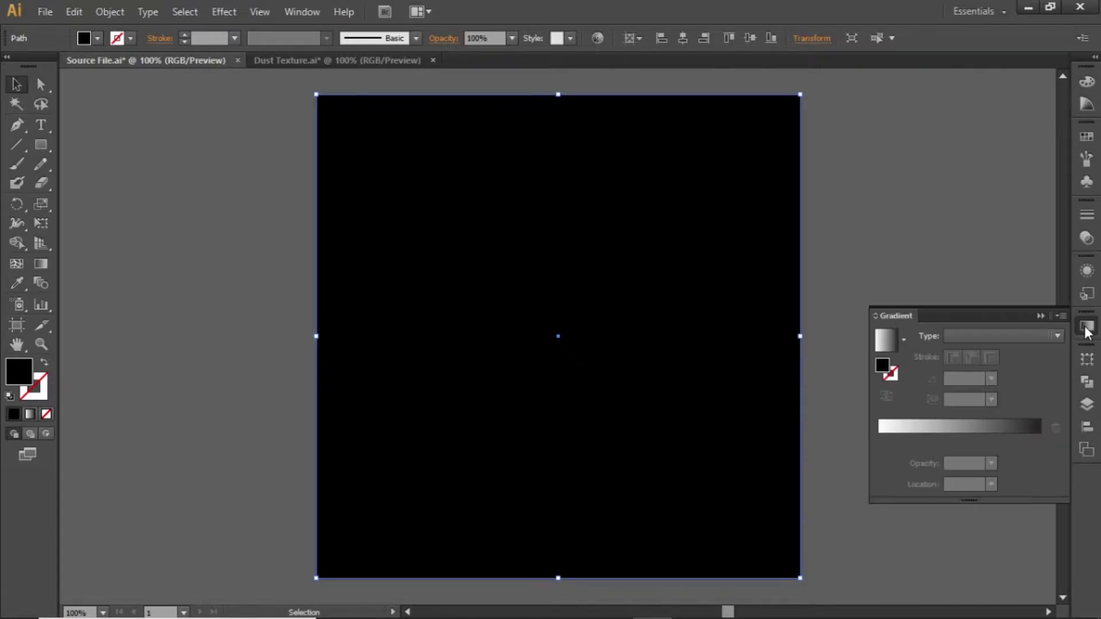
left_click(887, 344)
left_click(947, 337)
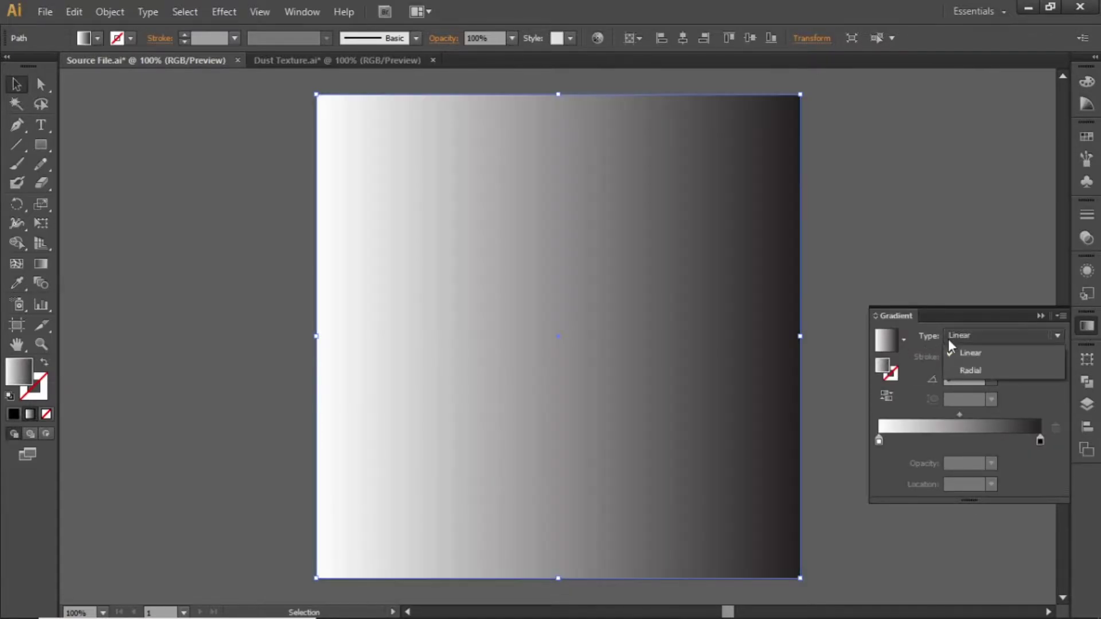
left_click(969, 369)
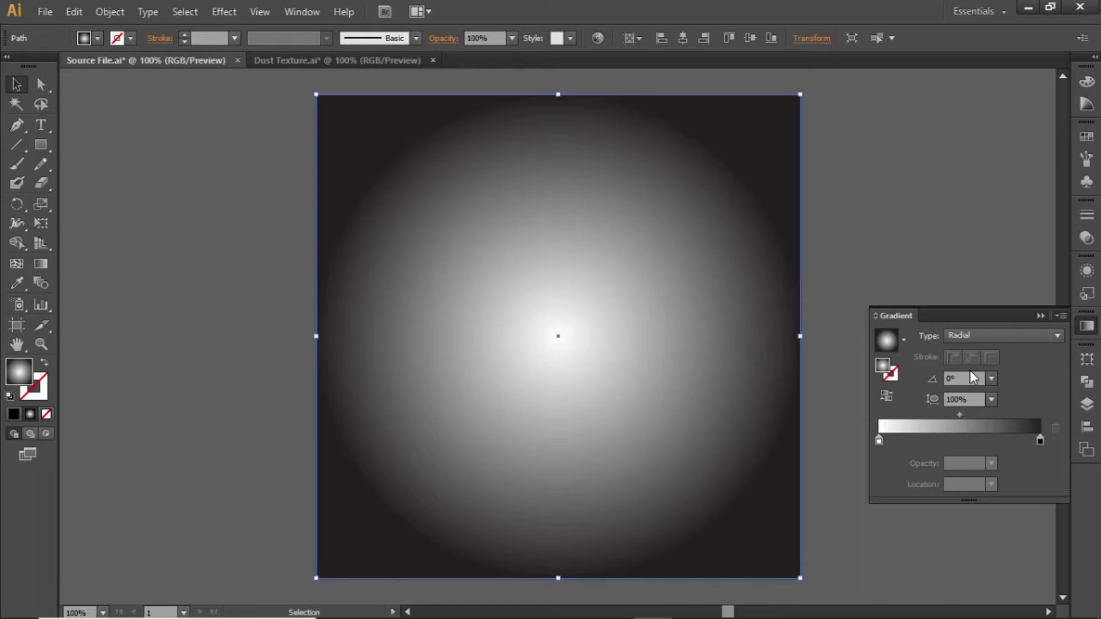
left_click(885, 395)
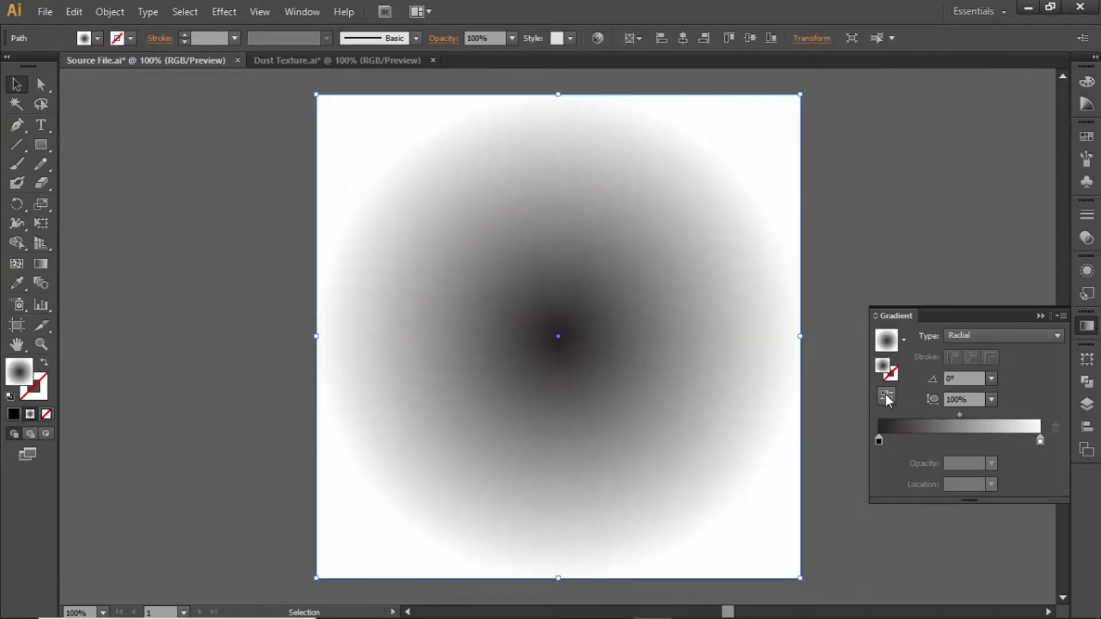
Step: Set the gradient's inner stop to the grey swatch R=118 G=120 B=119 and its outer stop to the dark swatch R=30 G=31 B=35
double_click(878, 440)
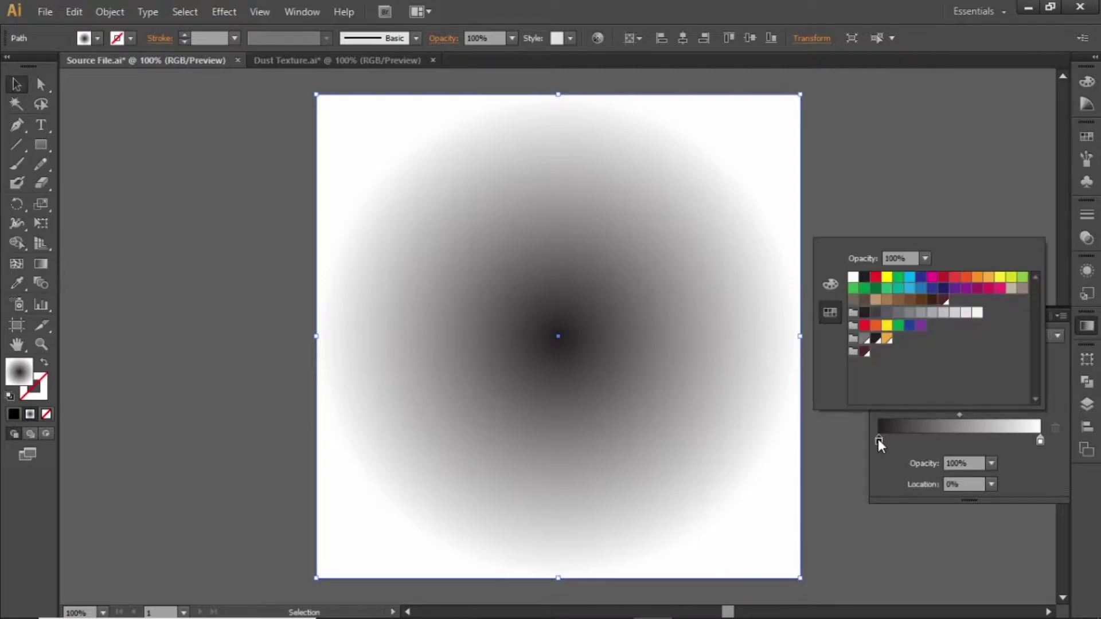
left_click(864, 338)
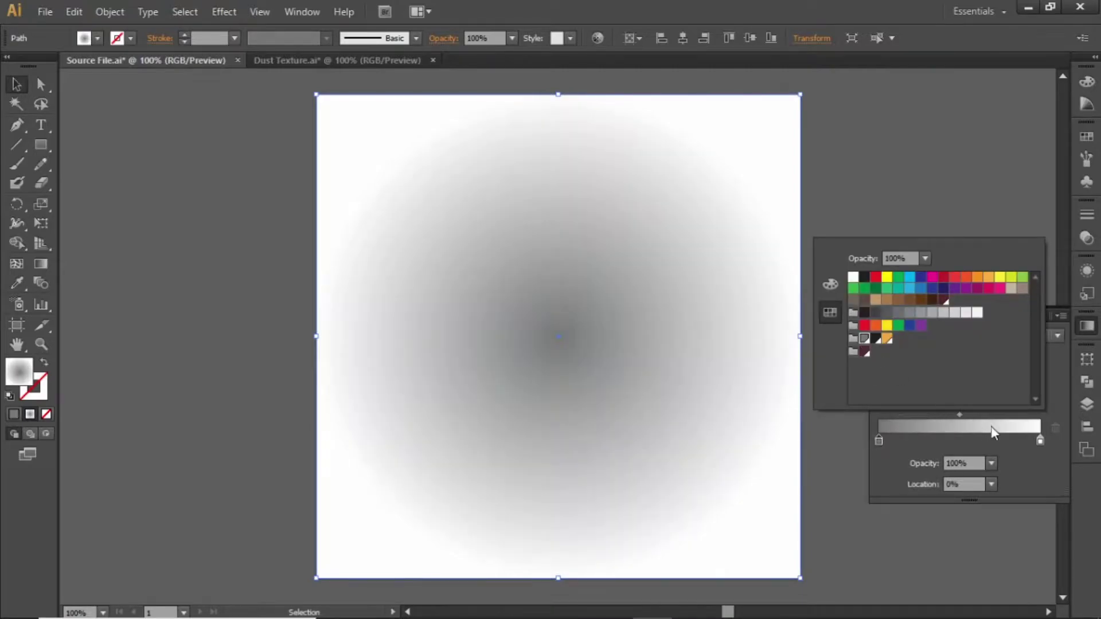
double_click(1040, 440)
left_click(875, 338)
left_click(920, 202)
left_click(919, 214)
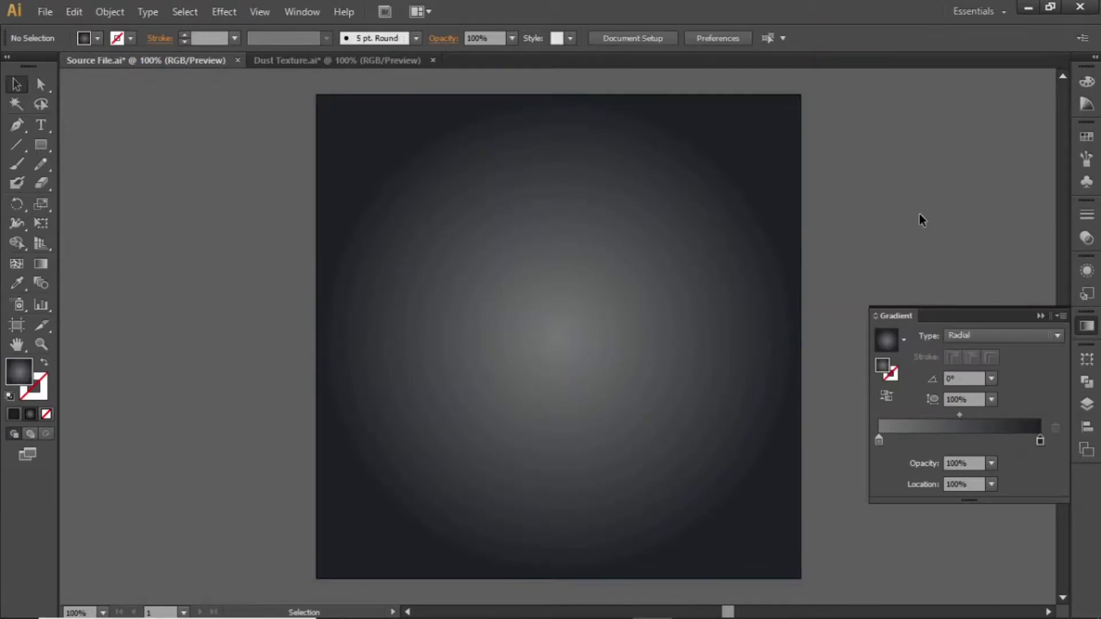
Step: Inspect the RGB values of the grey and dark swatches used in the background gradient
left_click(1084, 137)
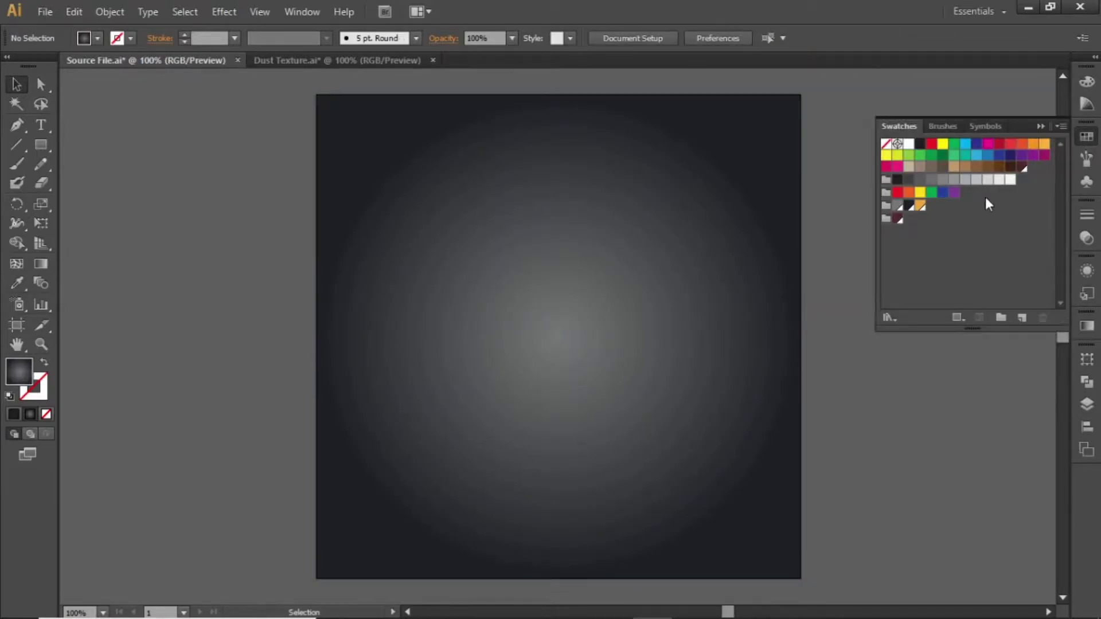
double_click(897, 206)
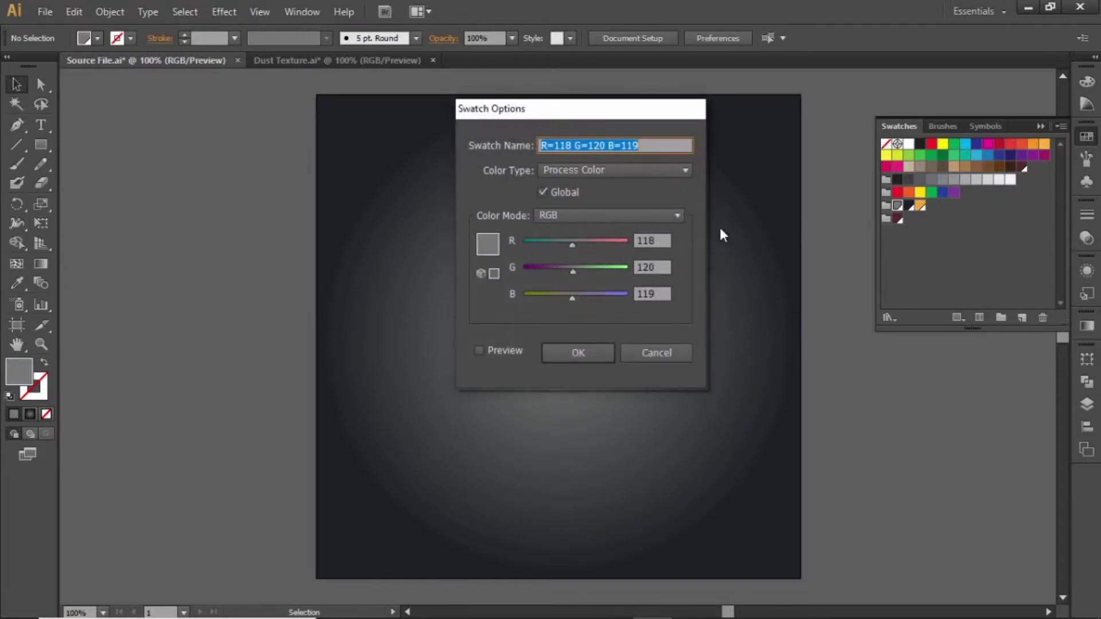
left_click(599, 357)
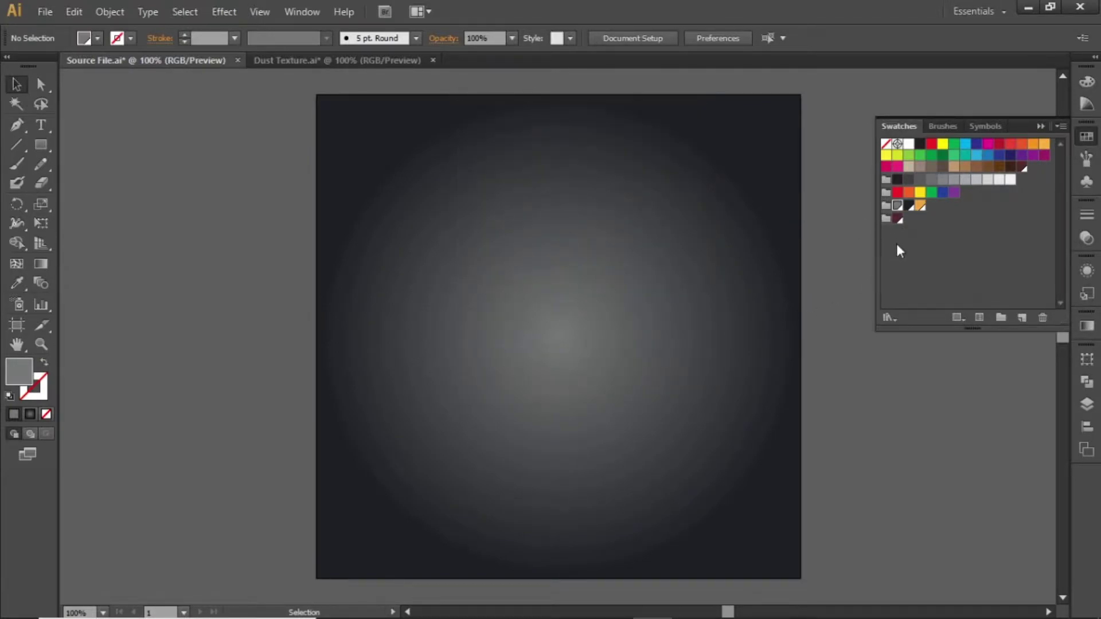
double_click(908, 205)
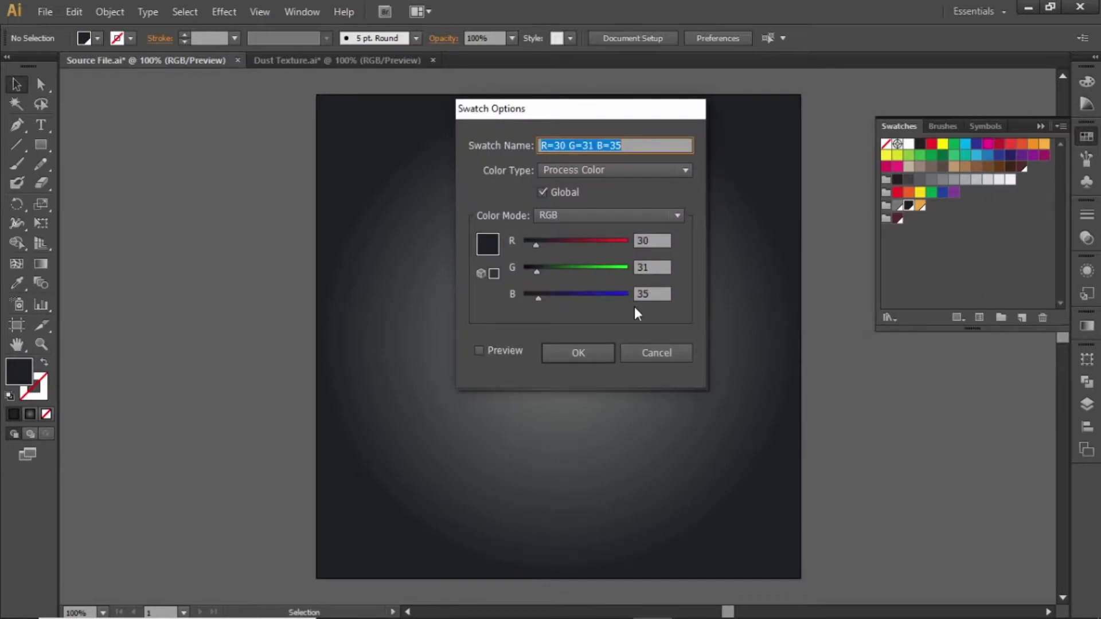
left_click(600, 356)
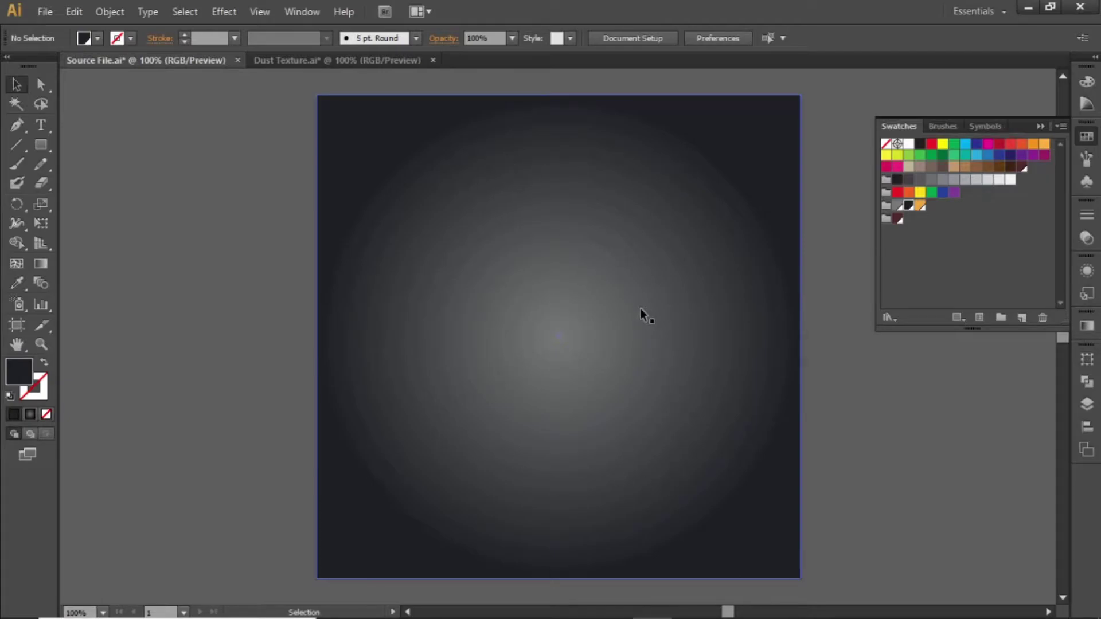
Step: View the Dust Texture.ai document and locate its file in the Video Project folder in File Explorer, then return to Illustrator
left_click(366, 63)
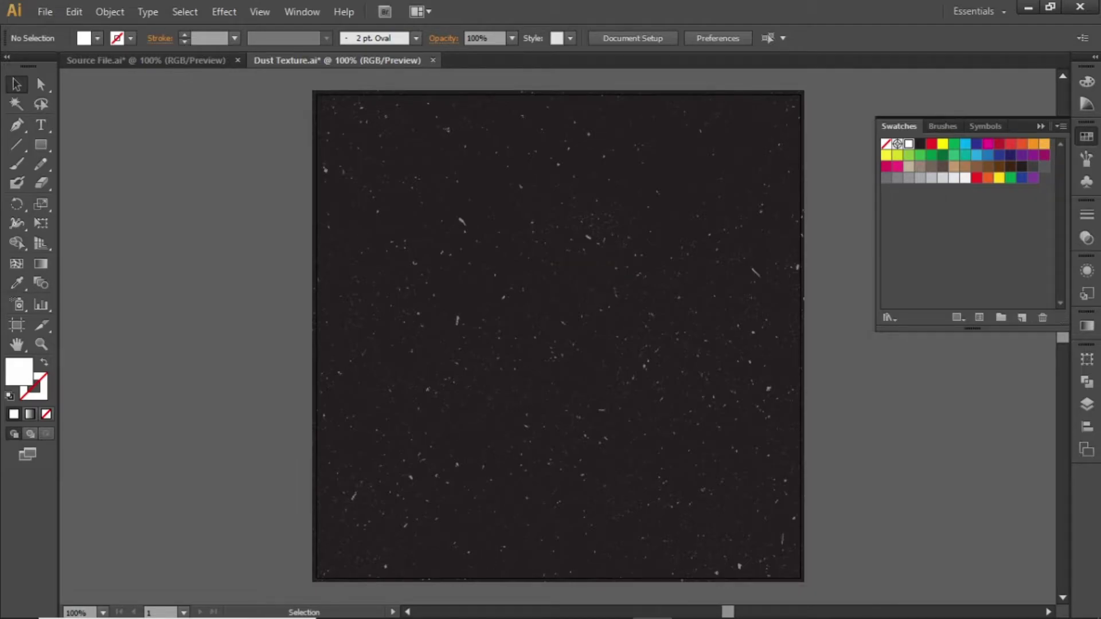
left_click(461, 596)
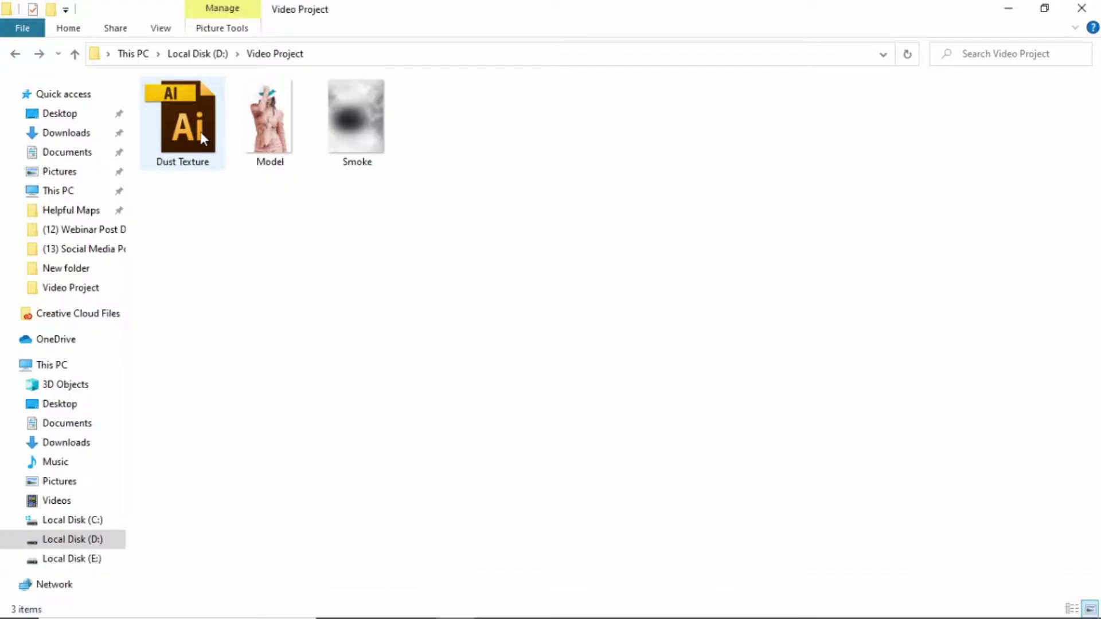
left_click(180, 139)
left_click(237, 250)
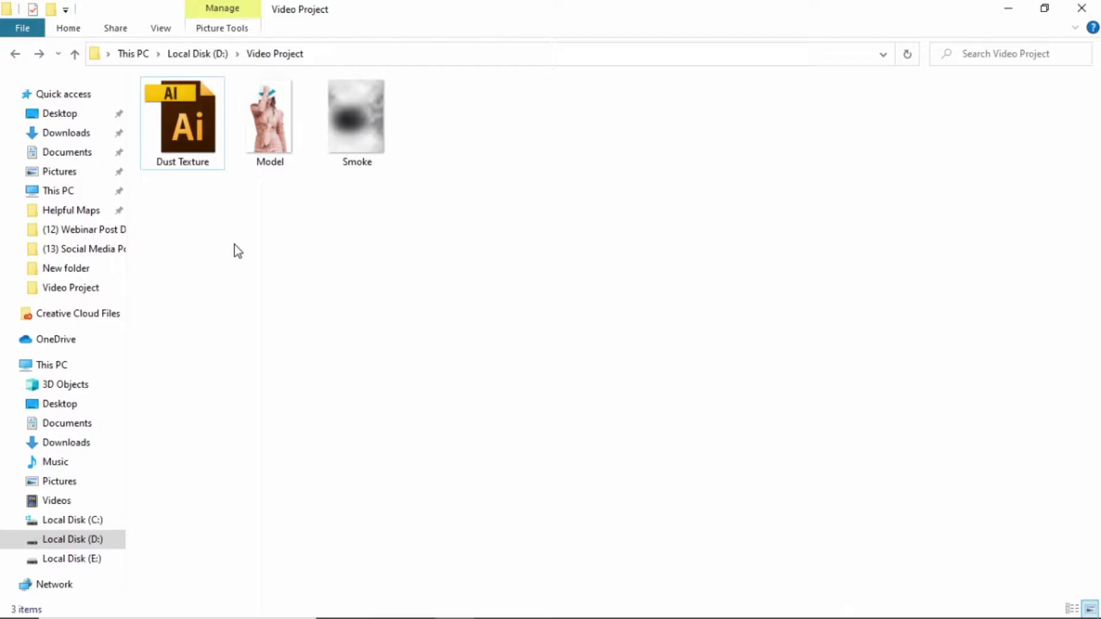
left_click(653, 599)
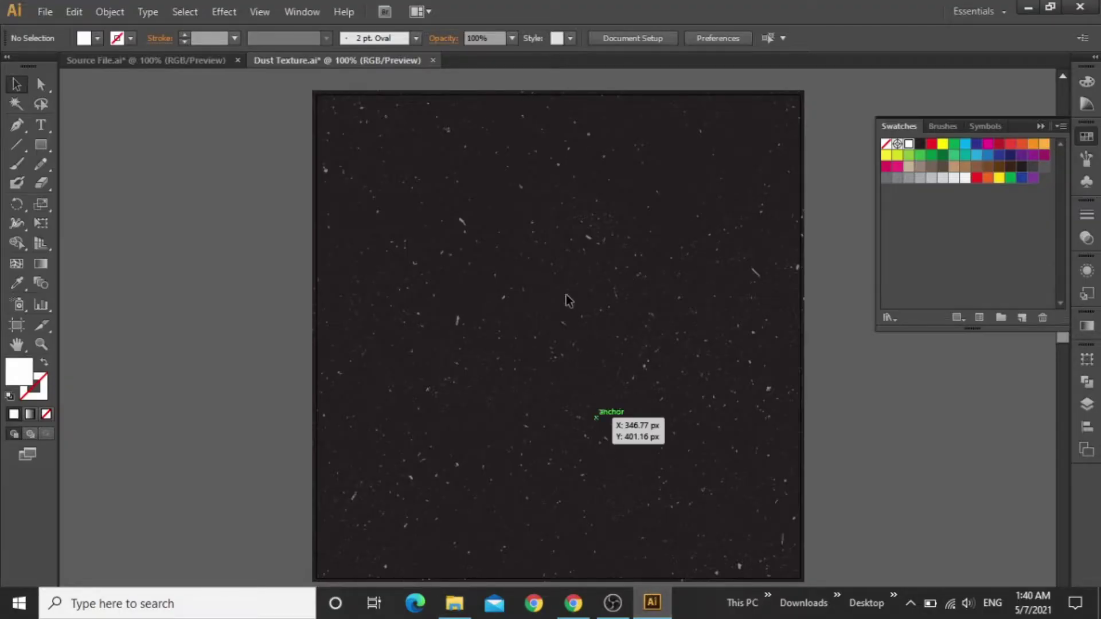
Step: Copy the dust texture group from Dust Texture.ai into the Source File.ai document over the gradient background
left_click(562, 270)
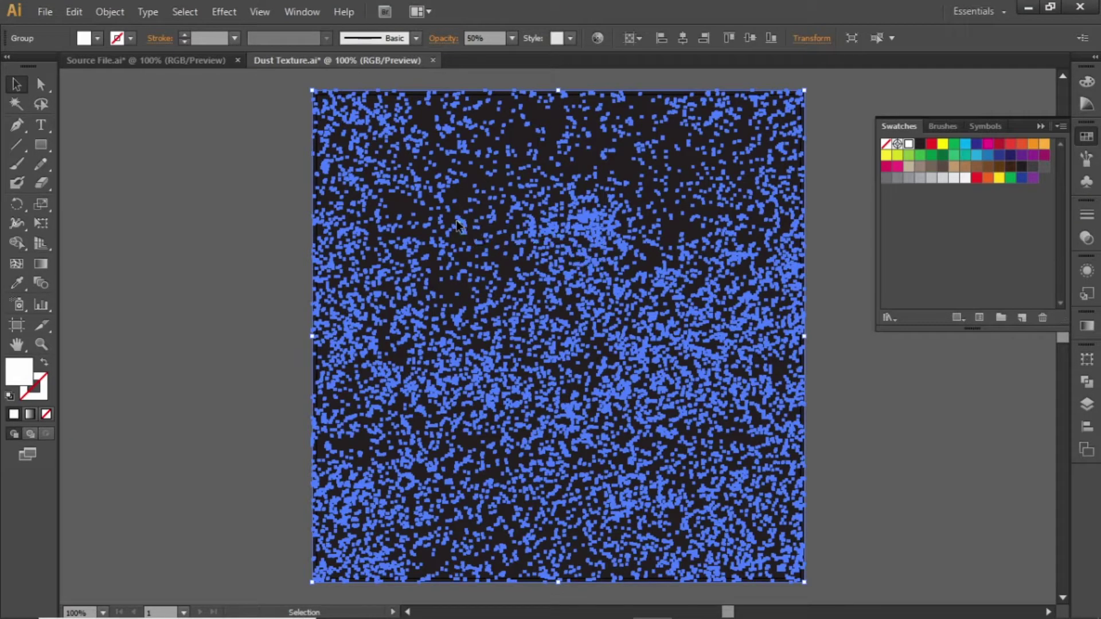
left_click_drag(456, 221, 254, 125)
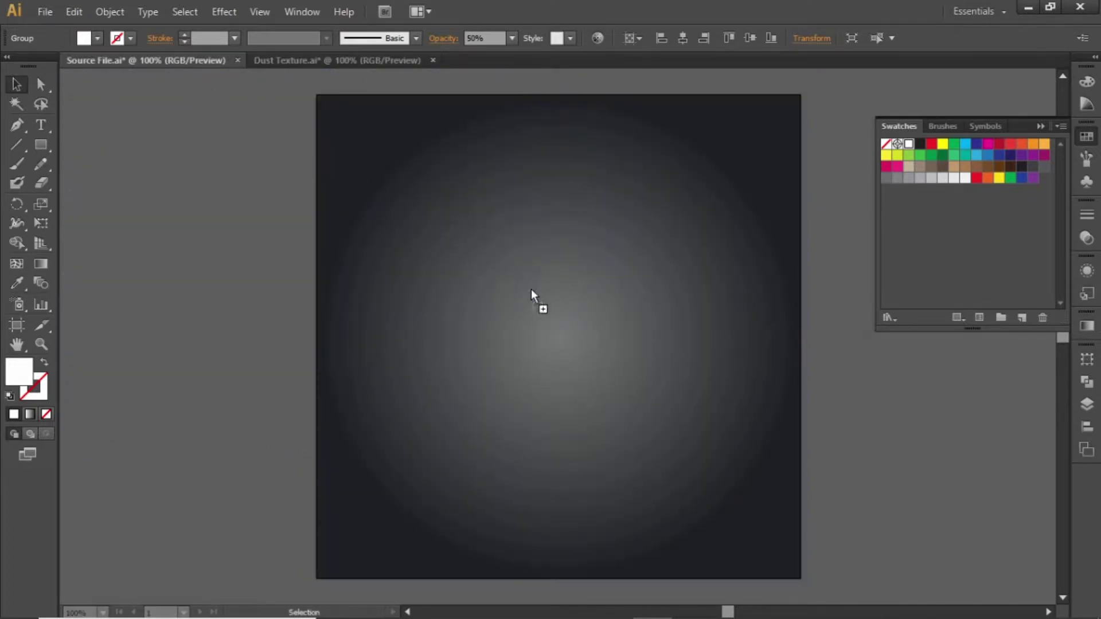
left_click_drag(553, 301, 553, 301)
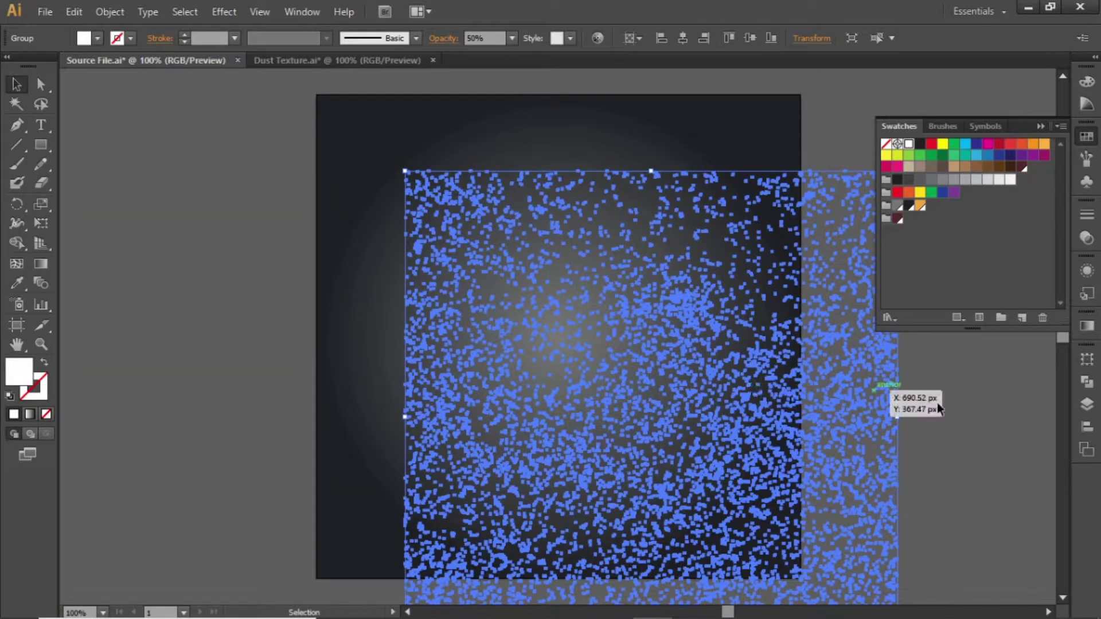
Step: Center the dust texture on the artboard and enlarge it proportionally from its center so it extends past the artboard on all sides
left_click(1090, 427)
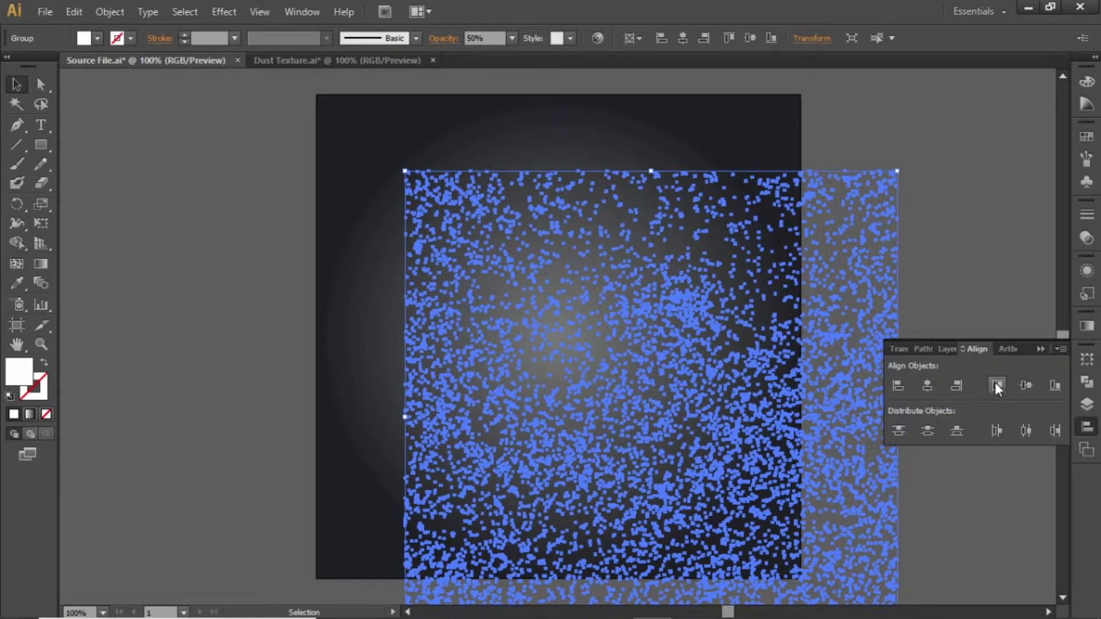
left_click(995, 383)
left_click(1016, 381)
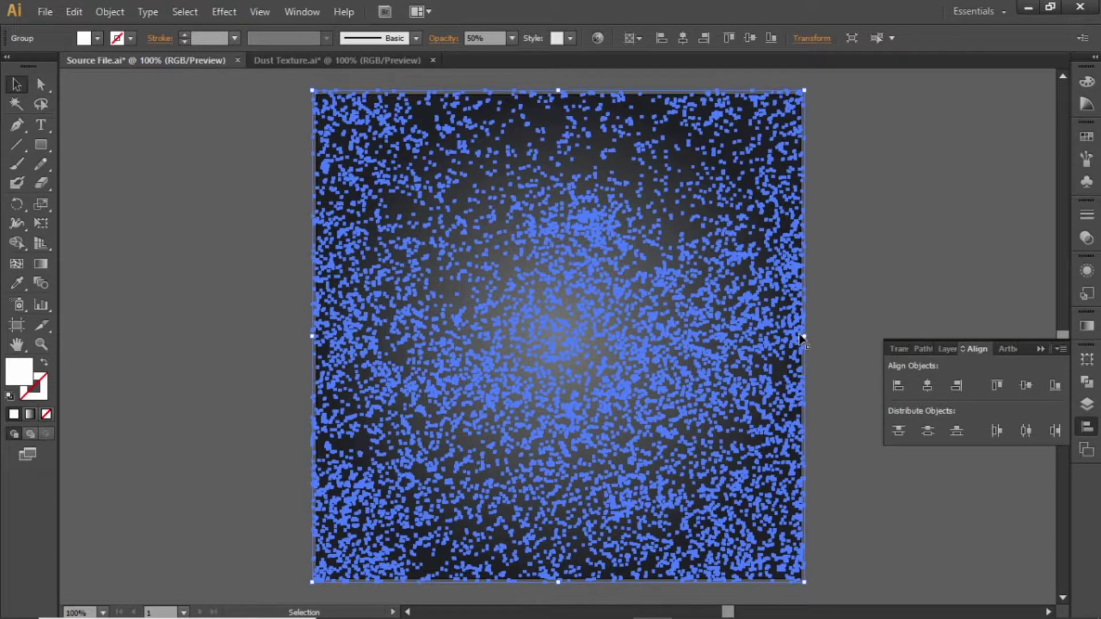
left_click_drag(806, 335, 840, 337)
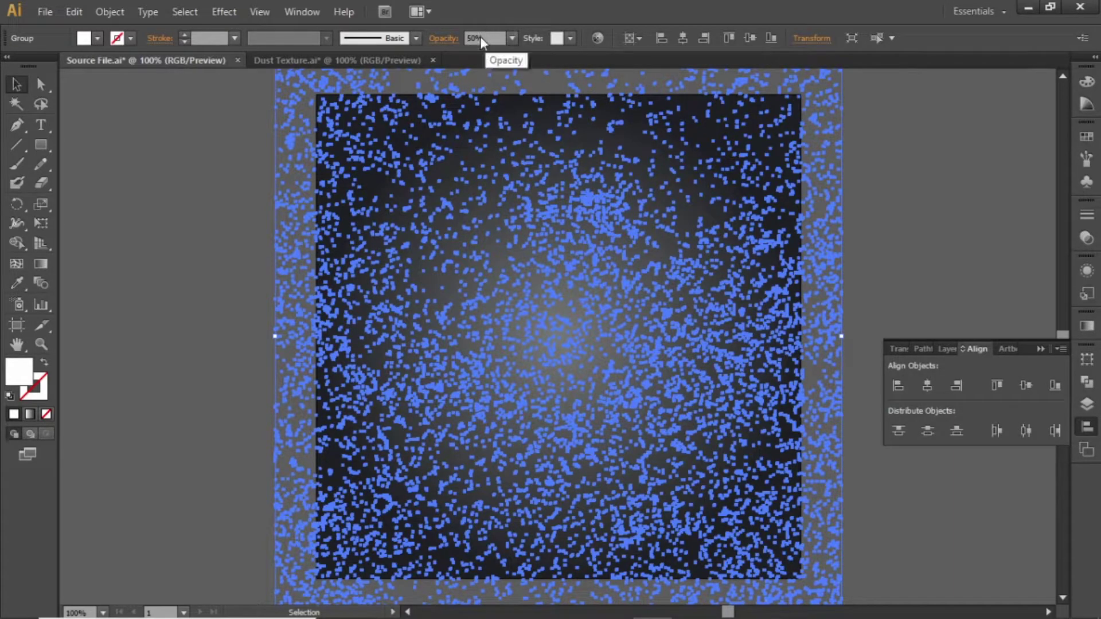
left_click(937, 211)
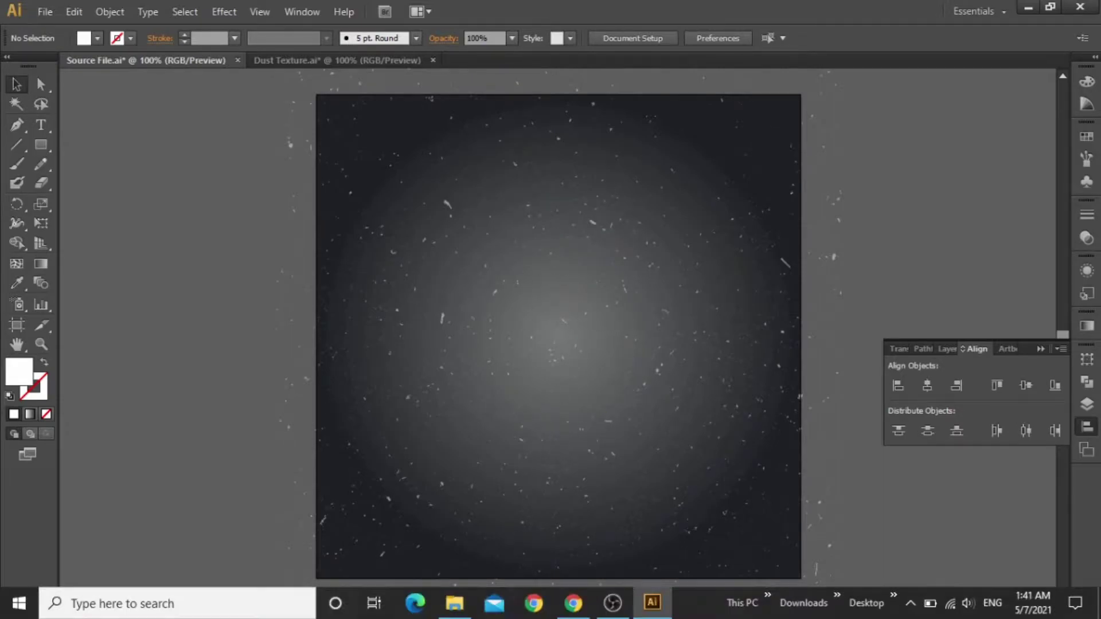
Step: Place the Model image from the Video Project folder into Source File.ai and scale it down proportionally to fit inside the artboard
left_click(463, 612)
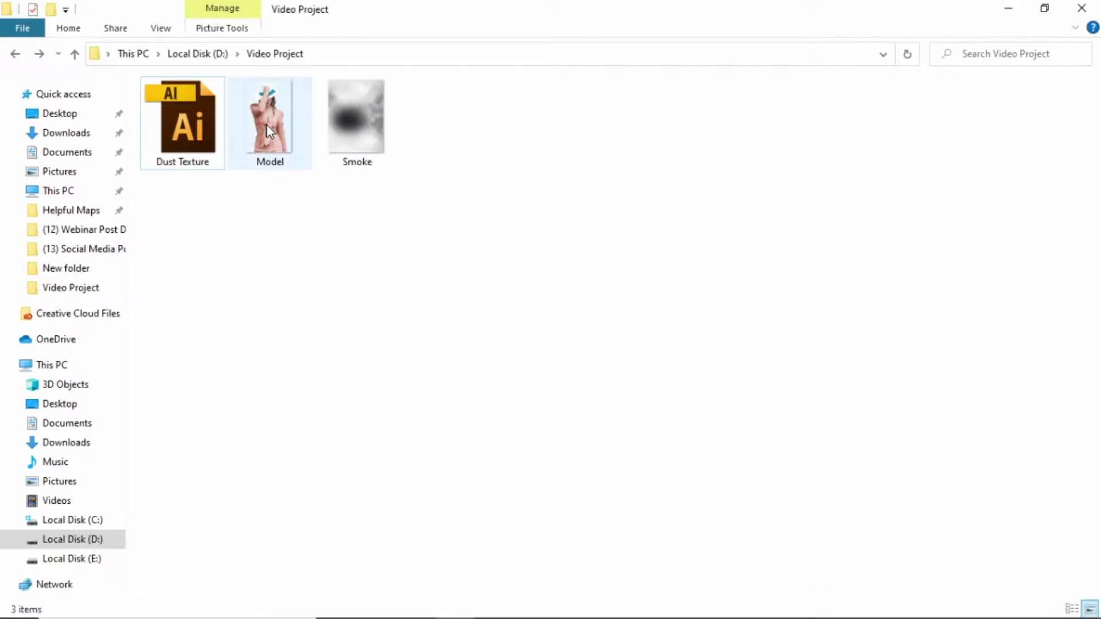
left_click_drag(269, 130, 548, 326)
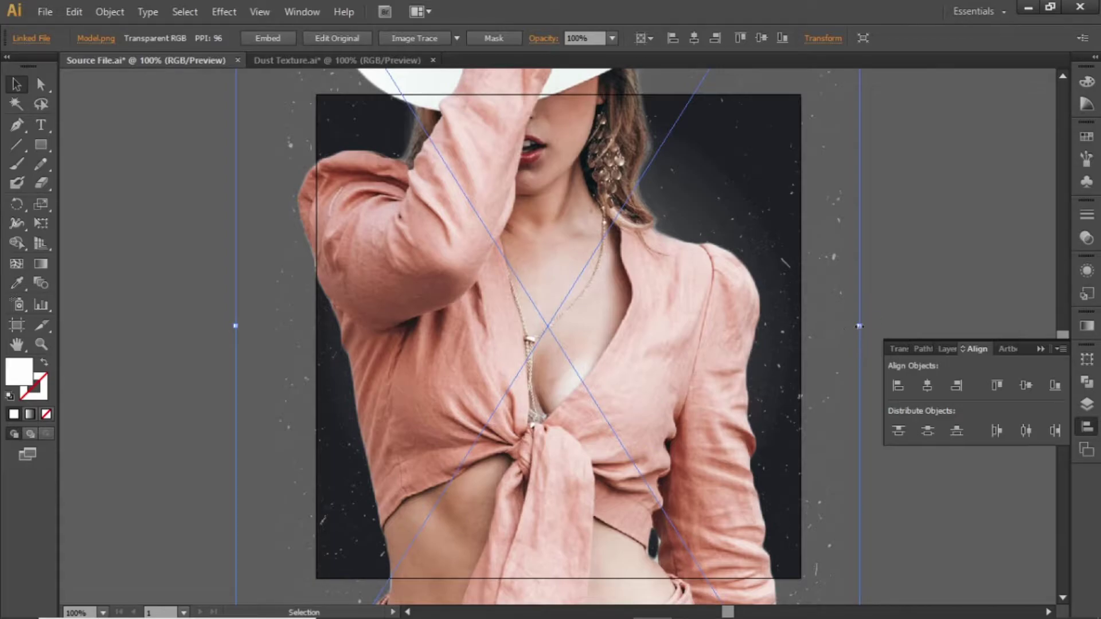
left_click_drag(859, 326, 689, 336)
Step: Center the model image horizontally and vertically on the artboard, and shrink it slightly from its upper edge
left_click(924, 384)
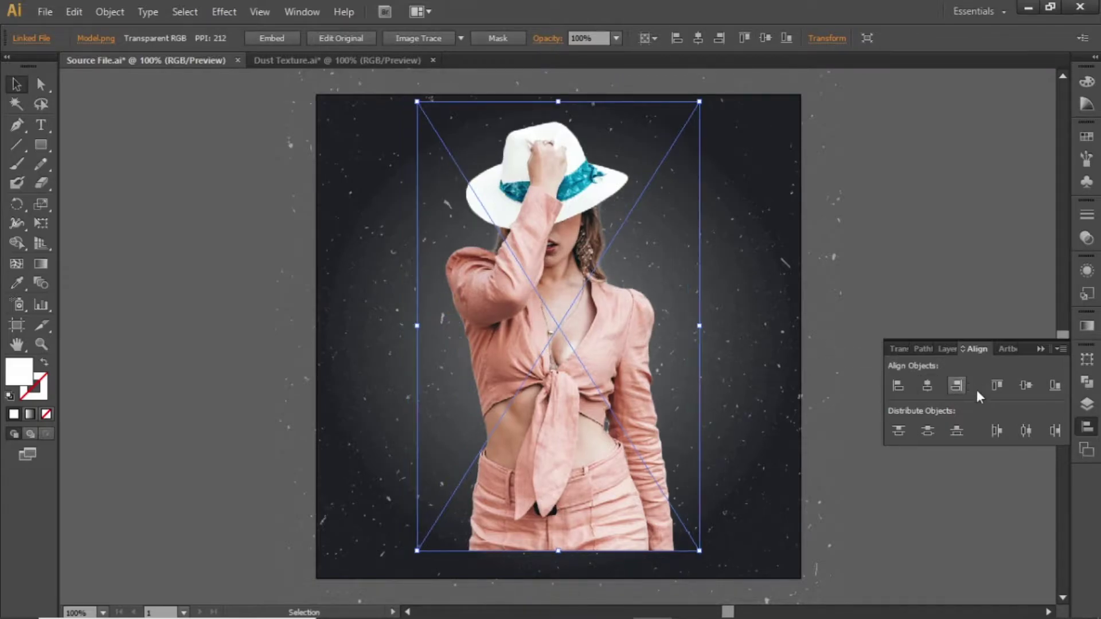
left_click(1024, 387)
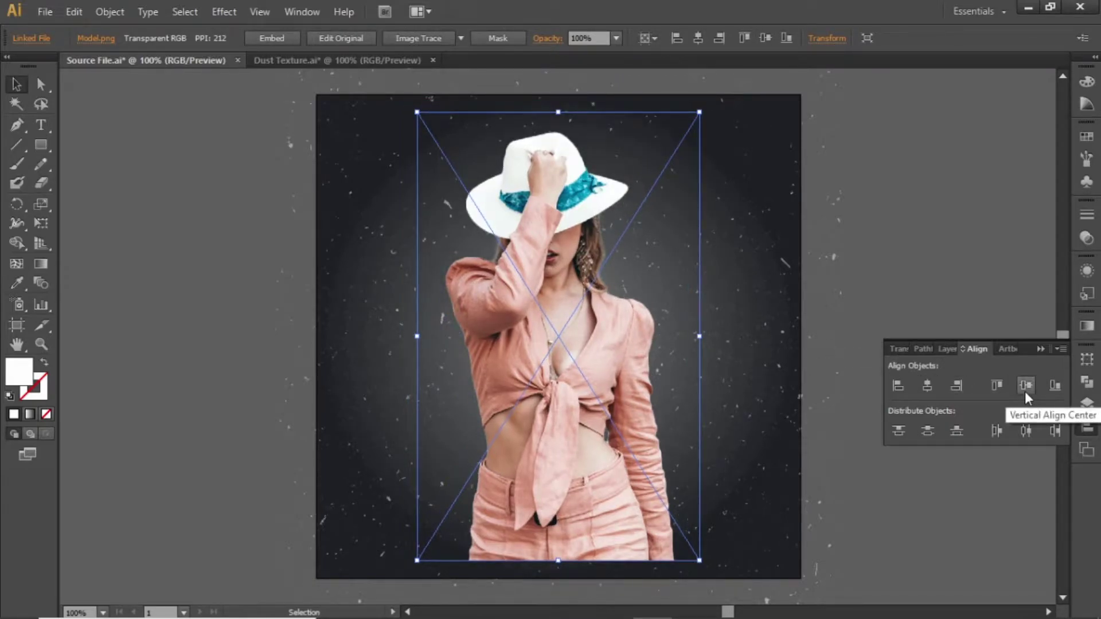
left_click_drag(558, 113, 559, 119)
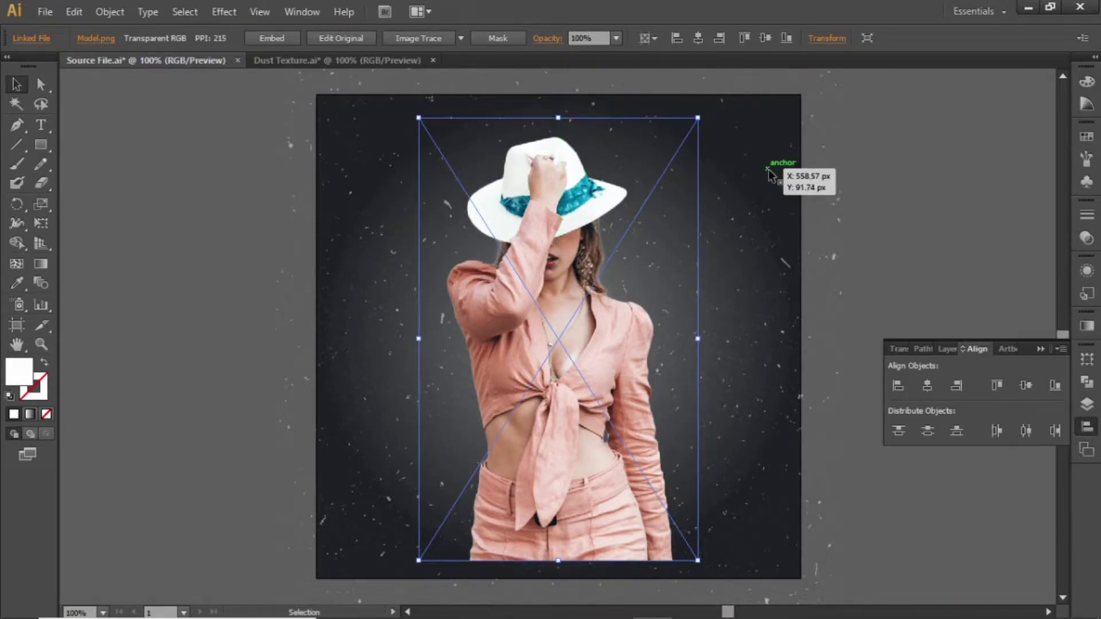
Step: Nudge the model image down until its lower edge sits just above the artboard's lower edge
key("Down")
key("Down")
key("Down")
key("Down")
key("Down")
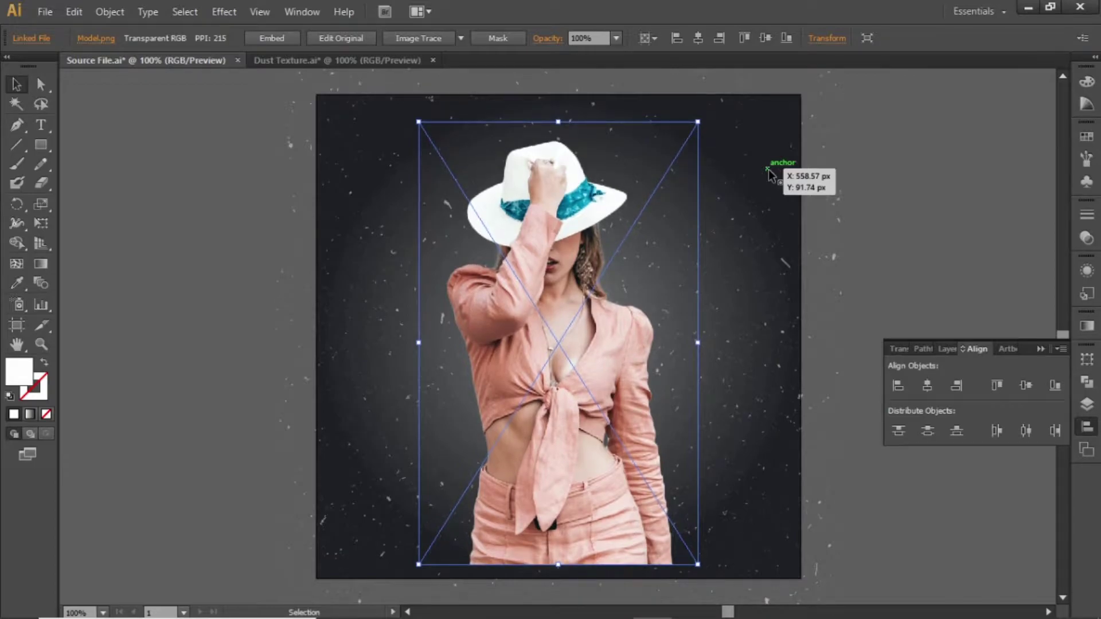
key("Down")
key("Down")
key("Down")
key("Down")
key("Down")
key("Down")
key("Down")
key("Down")
key("Down")
key("Up")
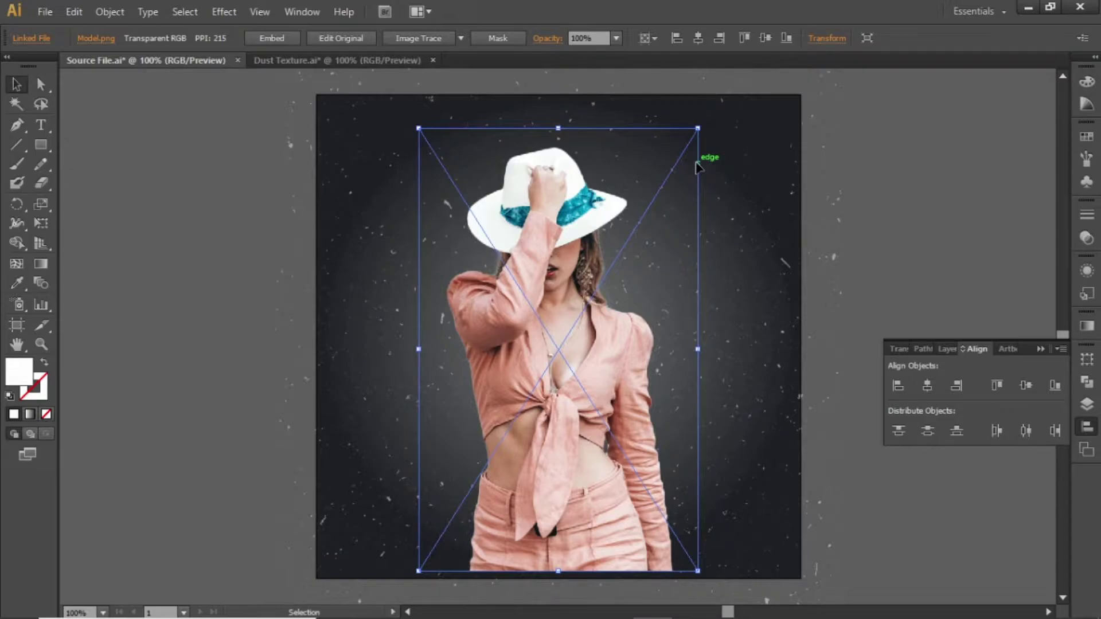
Step: Preview the Smoke image from the Video Project folder and place it in Source File.ai over the model
left_click(878, 221)
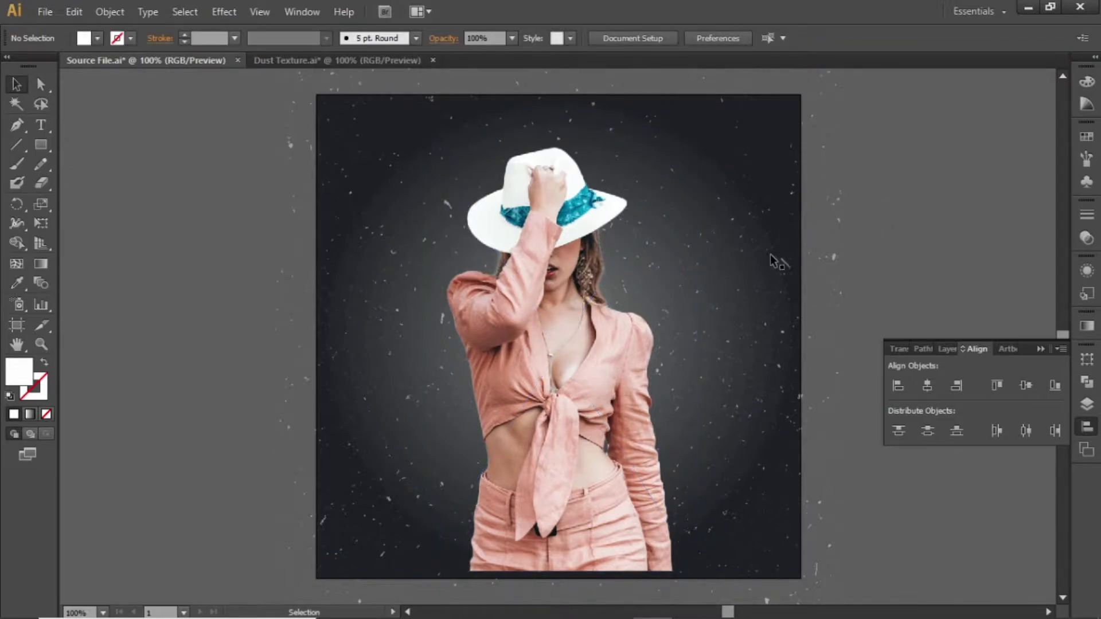
left_click_drag(770, 254, 734, 256)
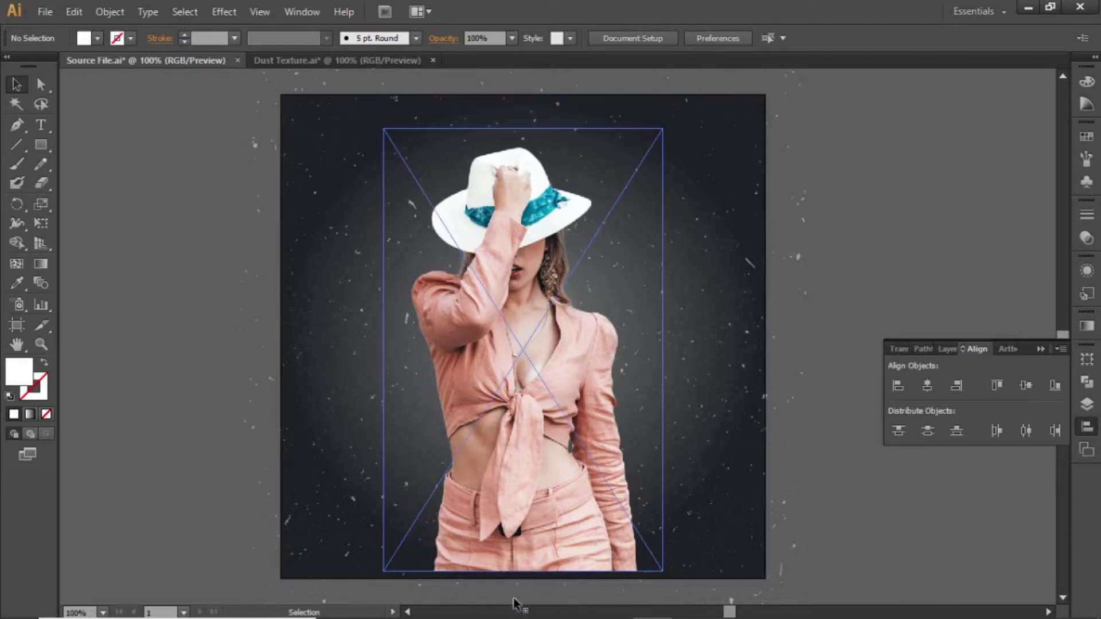
left_click(468, 611)
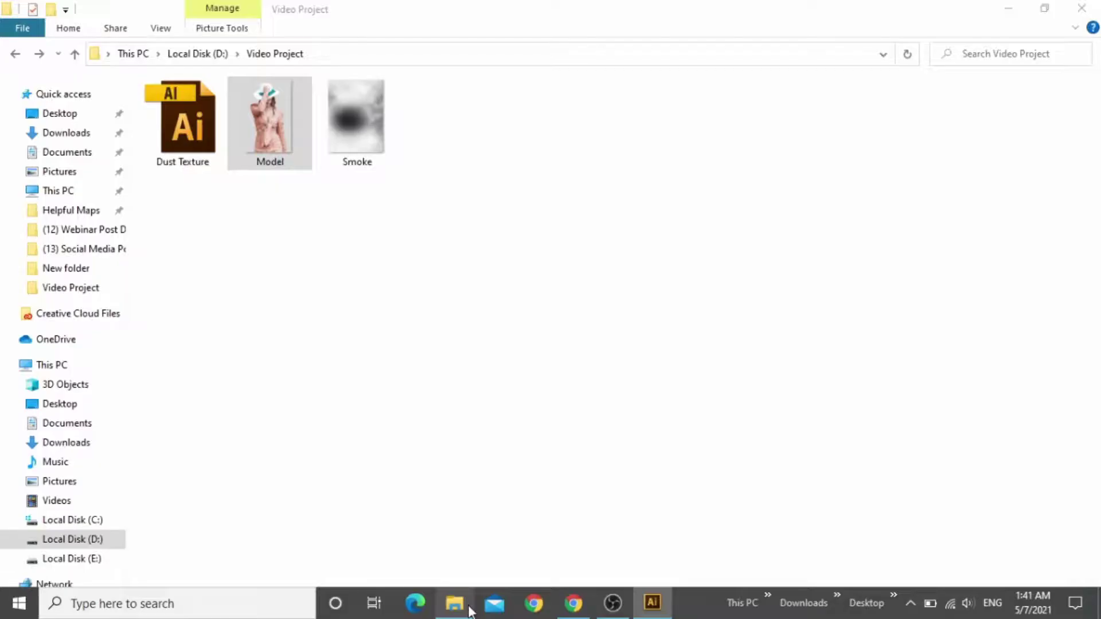
double_click(345, 136)
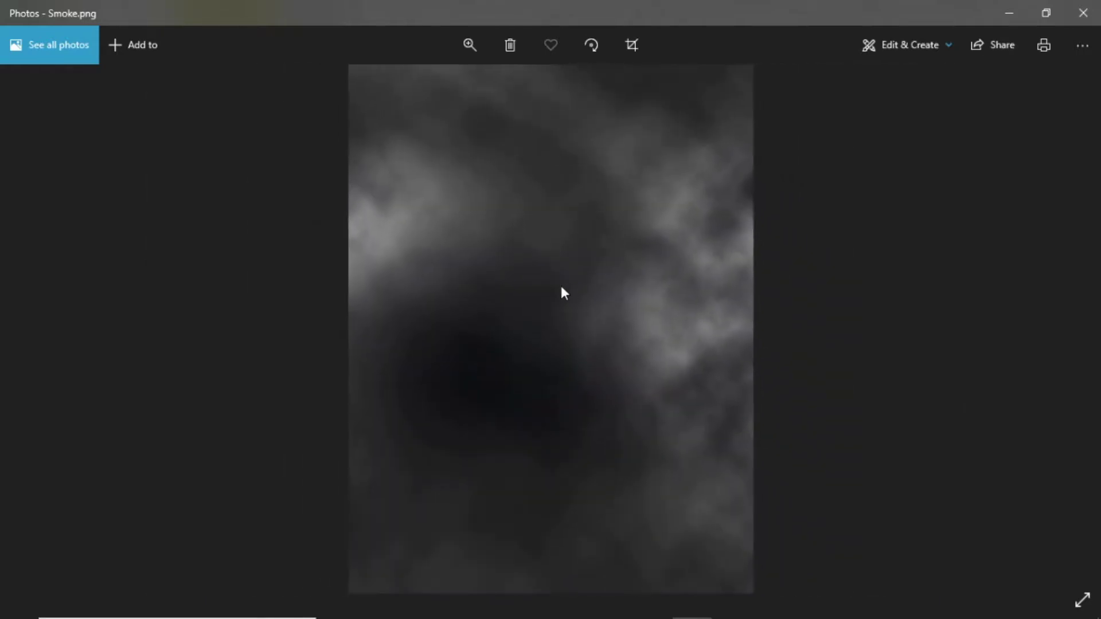
left_click(1082, 13)
left_click_drag(348, 123, 555, 334)
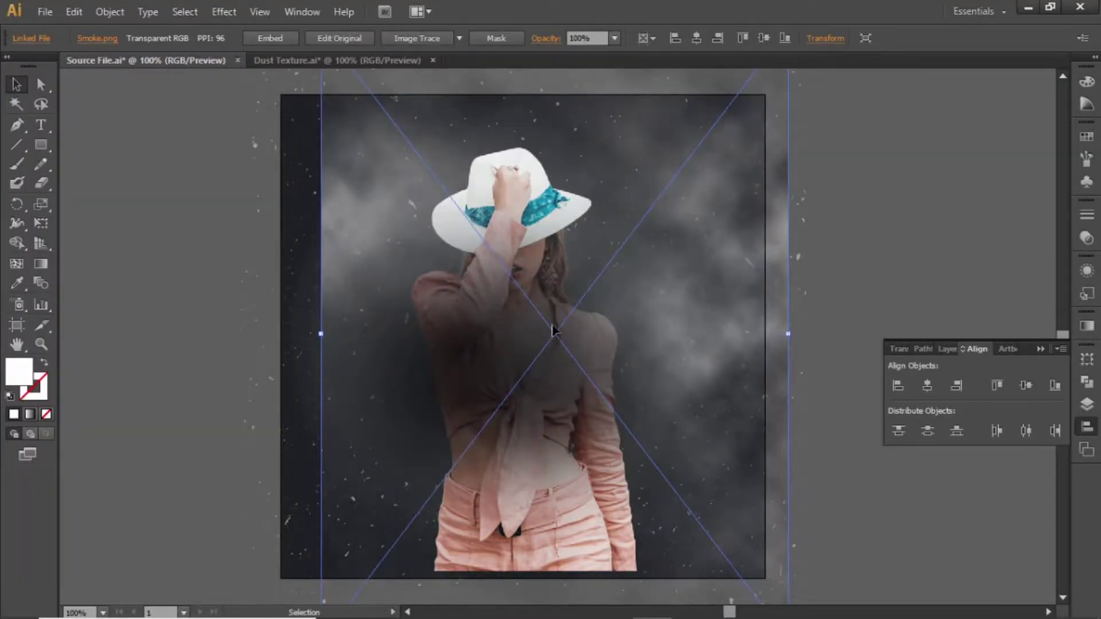
Step: Center the smoke image on the artboard and enlarge it proportionally from its center so it extends past both artboard sides
left_click(928, 385)
left_click(1025, 386)
left_click_drag(758, 336, 814, 336)
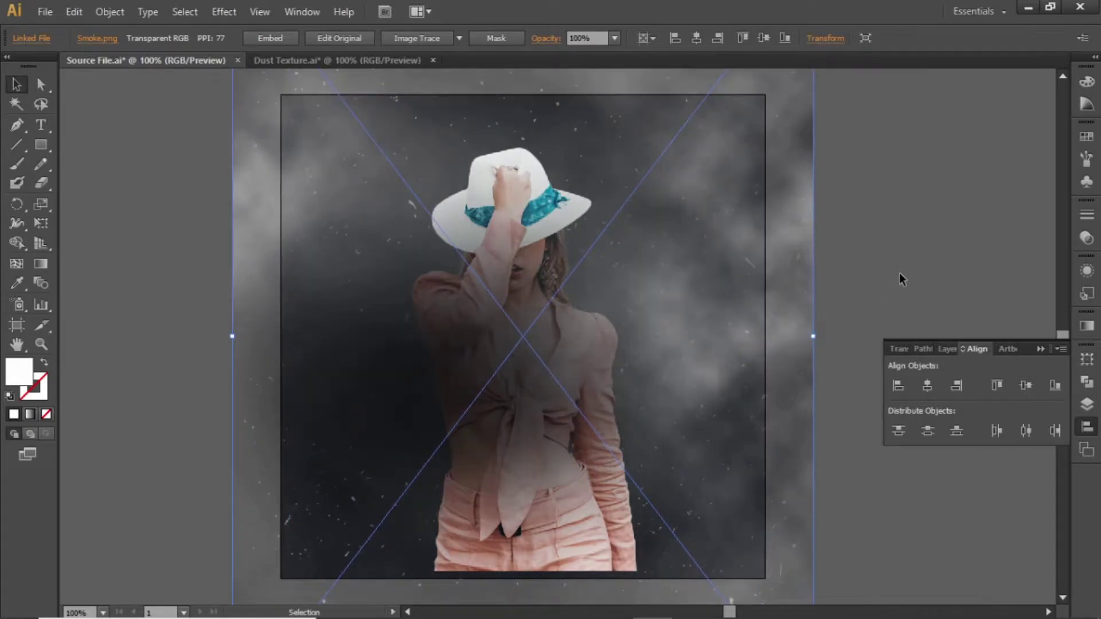
Step: Set the smoke image's opacity to 70% and move it down until its upper edge sits just above the artboard's upper edge
left_click(614, 38)
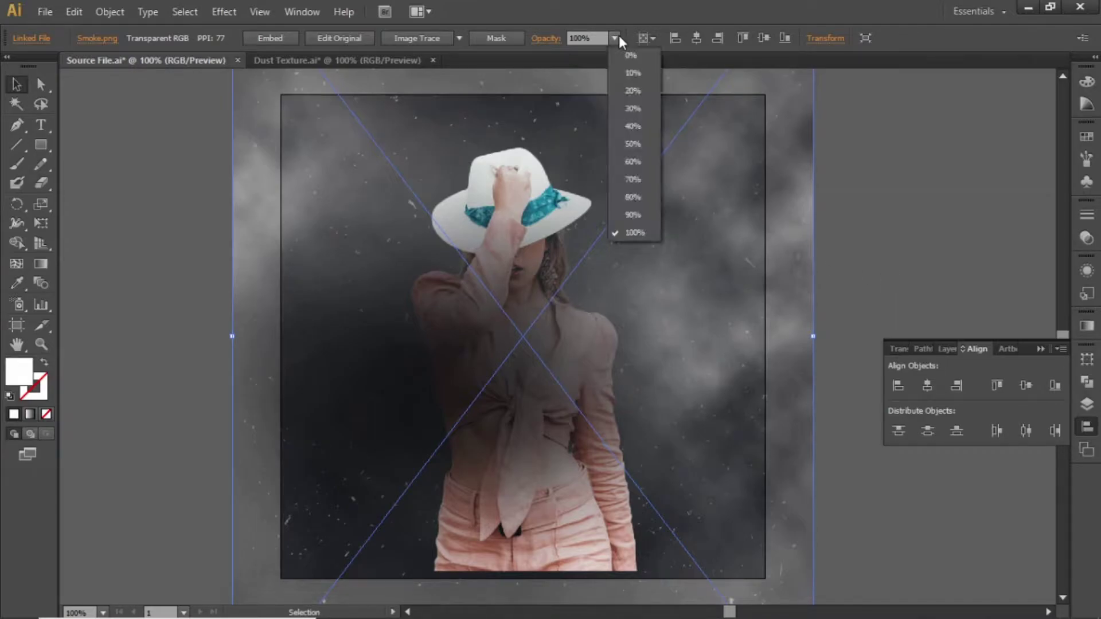
key("Escape")
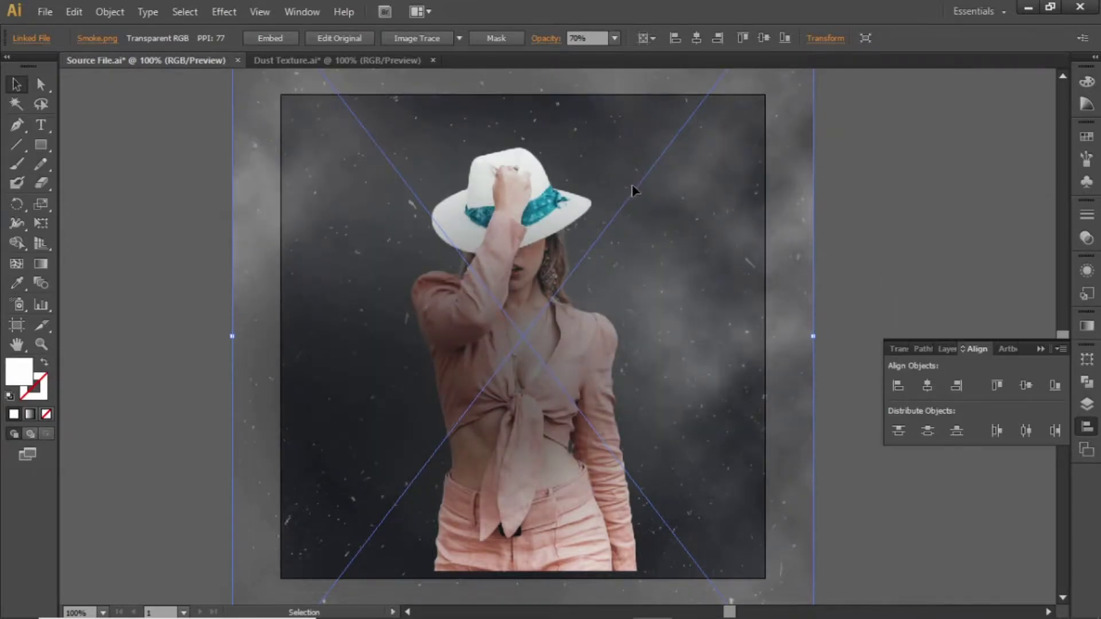
left_click_drag(630, 179, 680, 263)
key("space")
key("space")
left_click(911, 235)
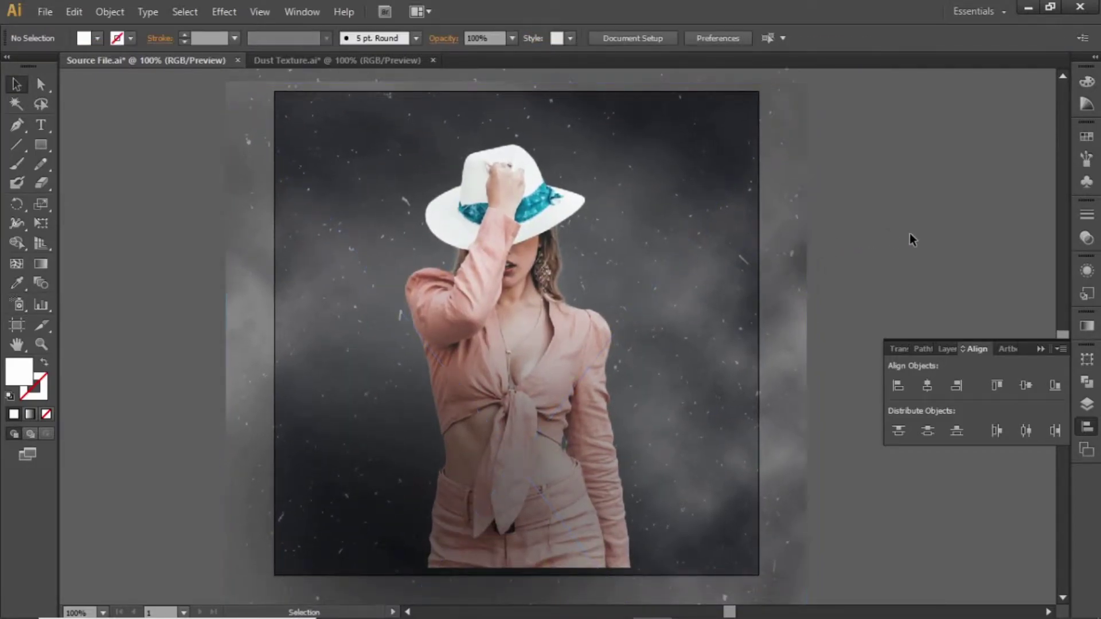
Step: Draw a rectangle slightly wider than the artboard over the model's lower body, extending just below the artboard's lower edge
key("space")
left_click_drag(571, 284, 602, 168)
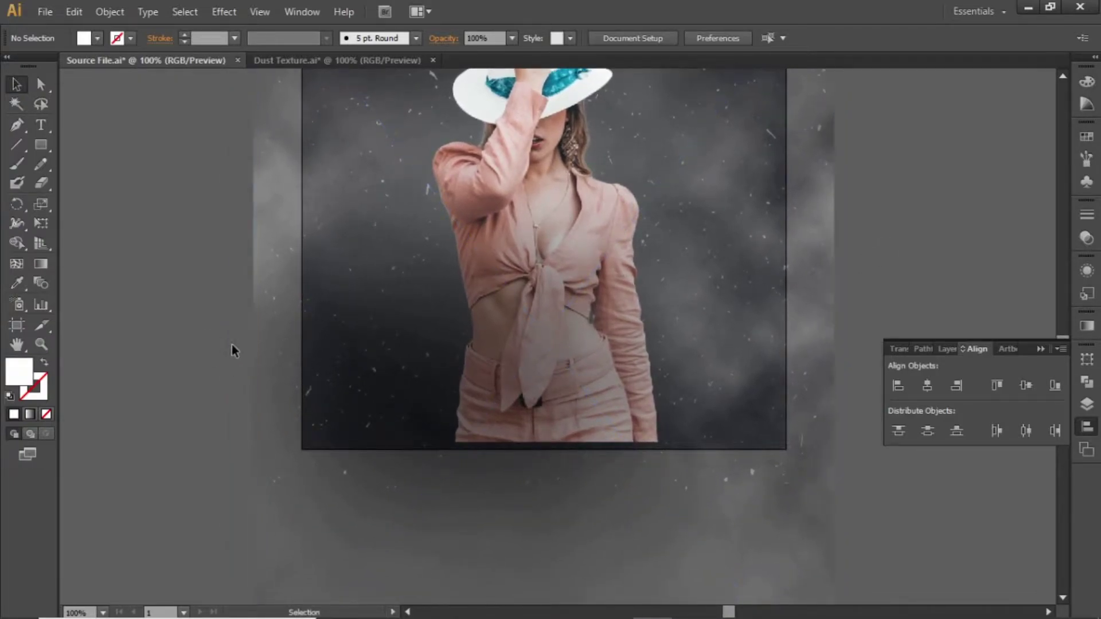
left_click(41, 145)
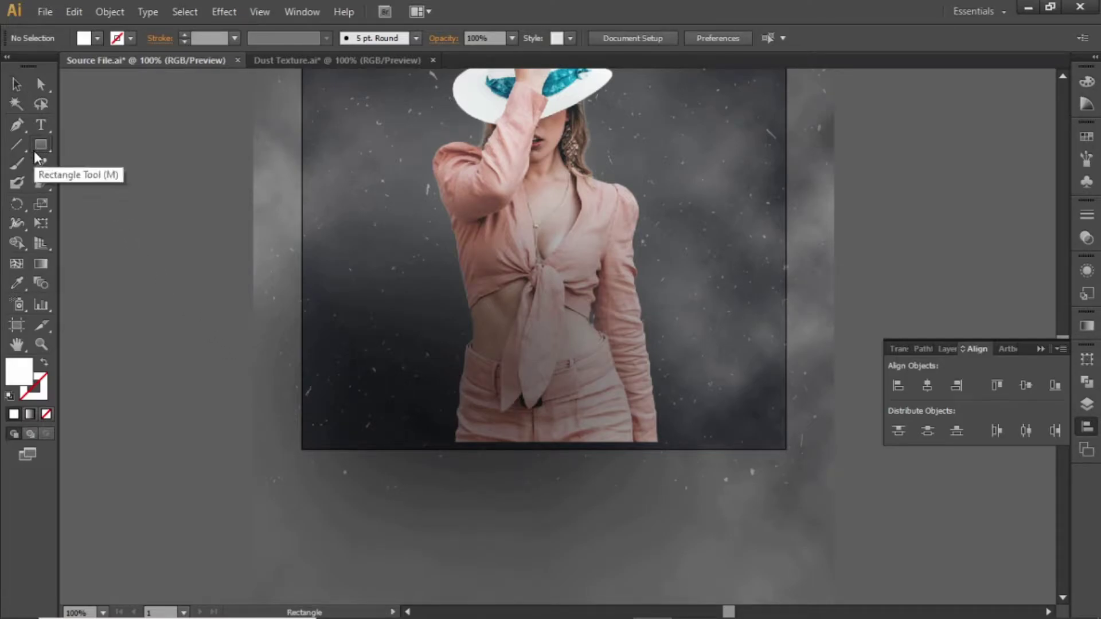
left_click_drag(271, 258, 814, 462)
key("v")
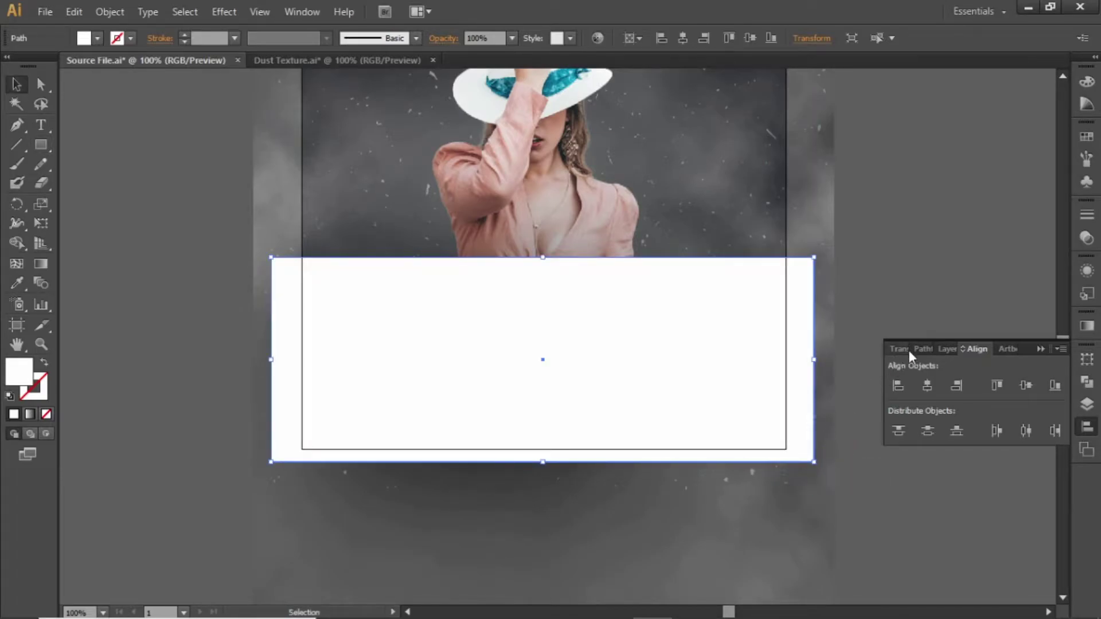
Step: Fill the rectangle with a linear gradient and set both of its color stops to the background's dark blue-black swatch
left_click(1085, 326)
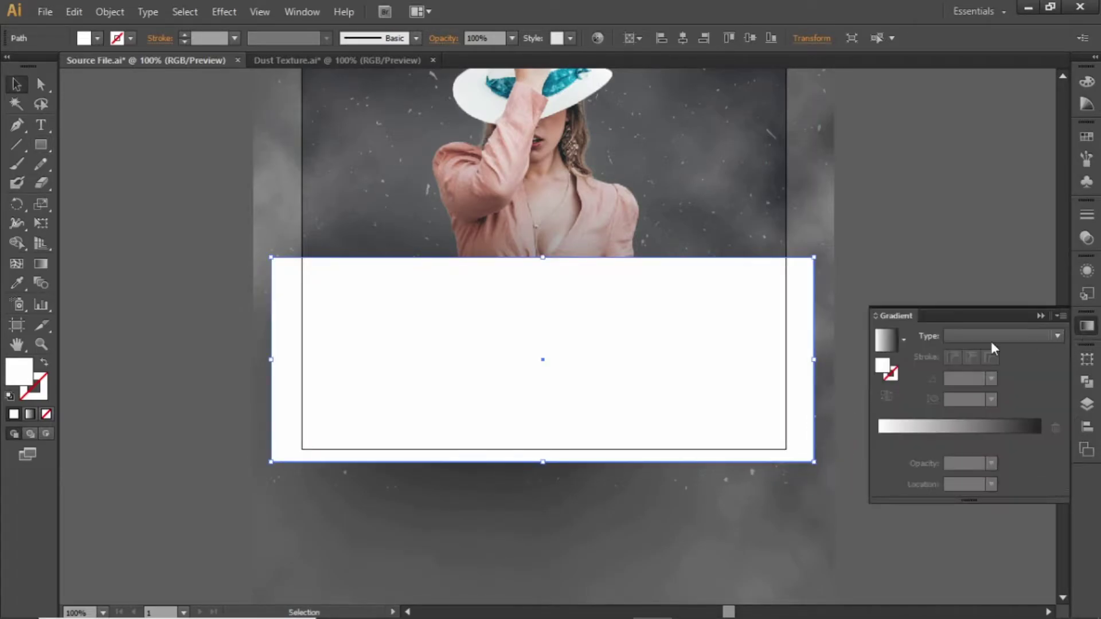
left_click(885, 341)
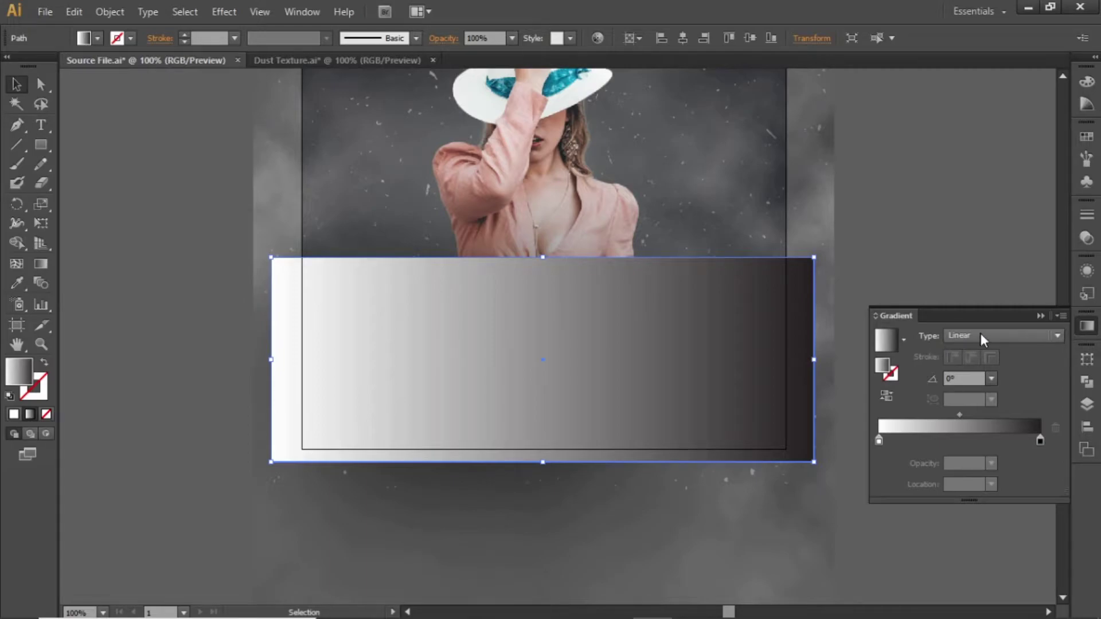
double_click(879, 442)
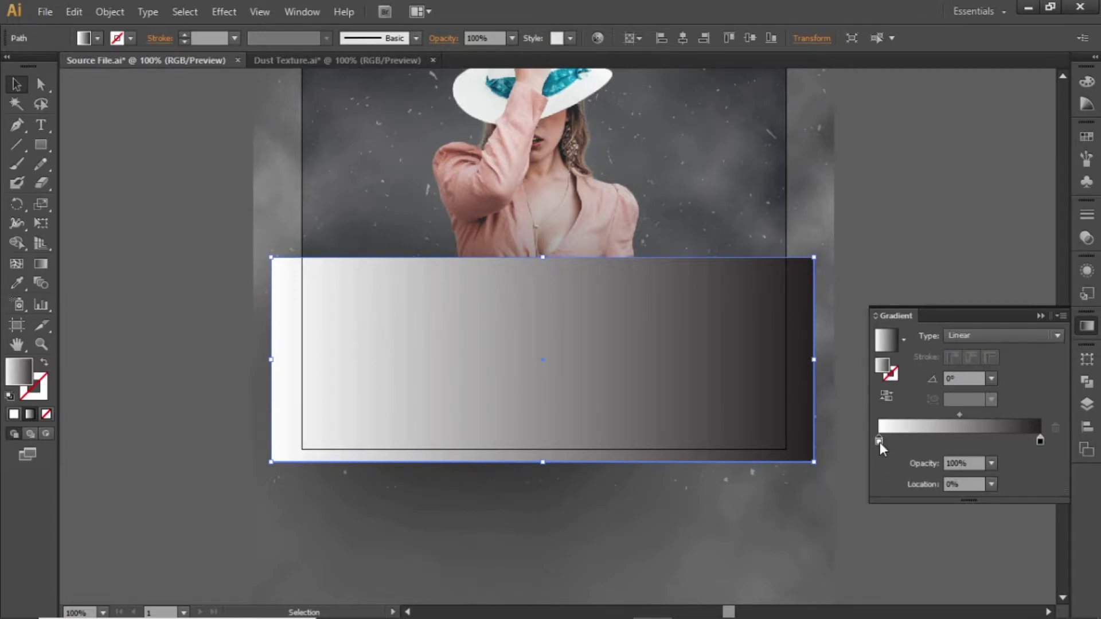
left_click(874, 341)
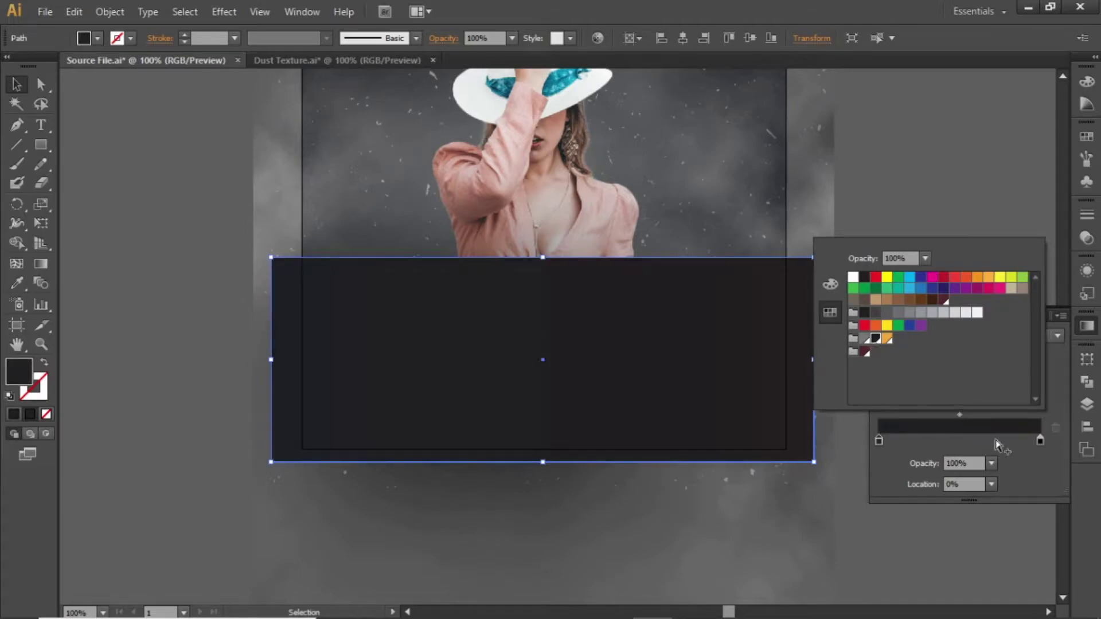
double_click(1038, 442)
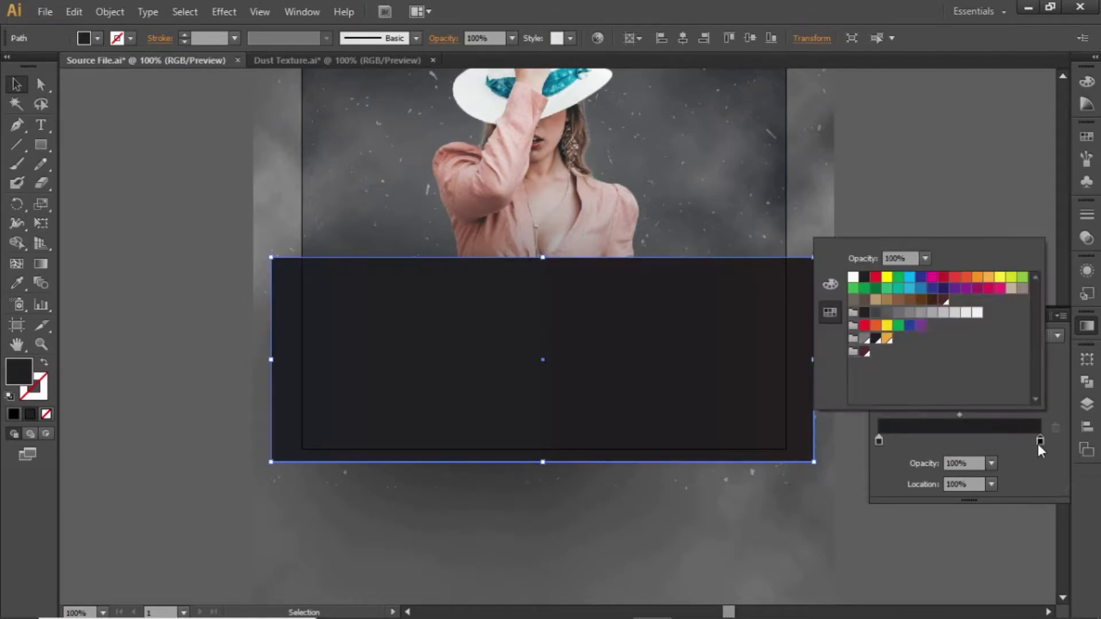
left_click(877, 341)
left_click(943, 157)
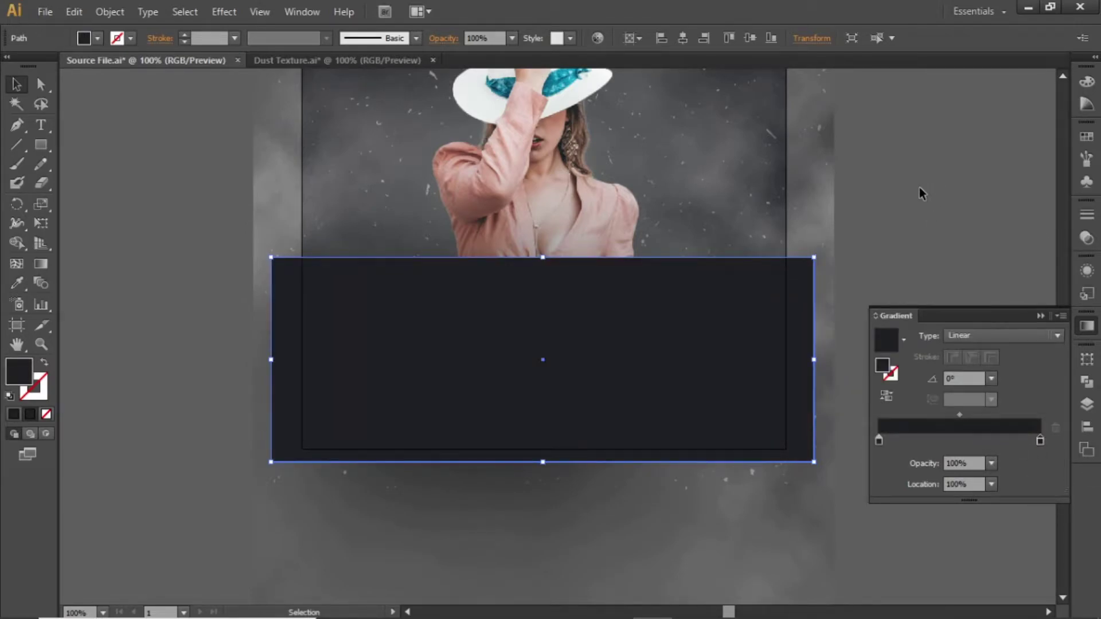
Step: Run the rectangle's gradient vertically downward at -90° and set the starting stop's opacity to 0%
left_click(48, 264)
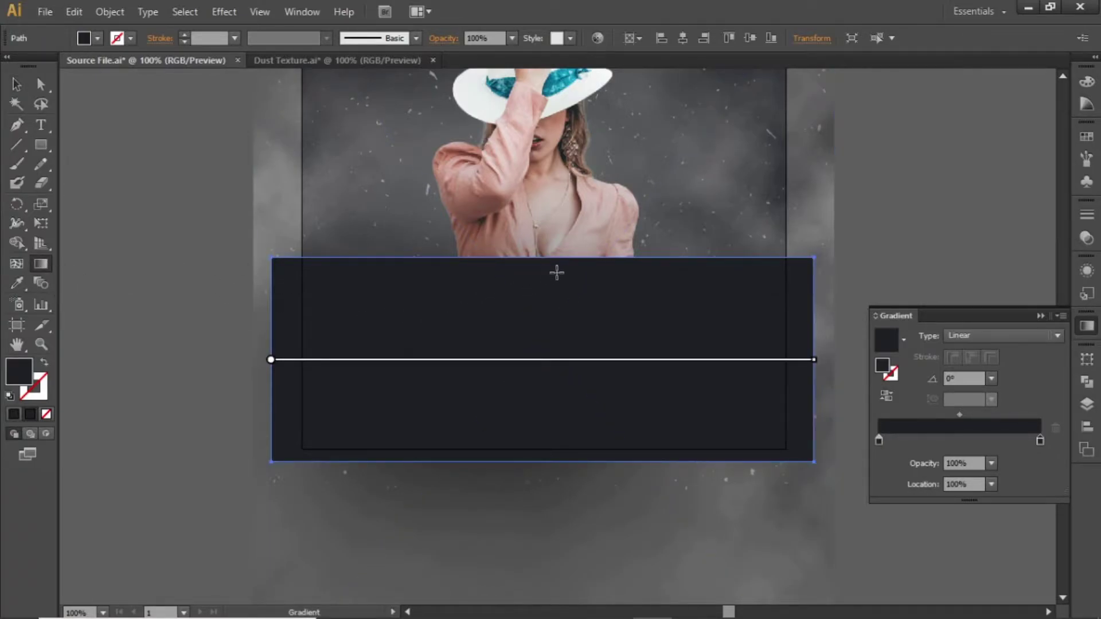
left_click_drag(549, 272, 556, 466)
key("v")
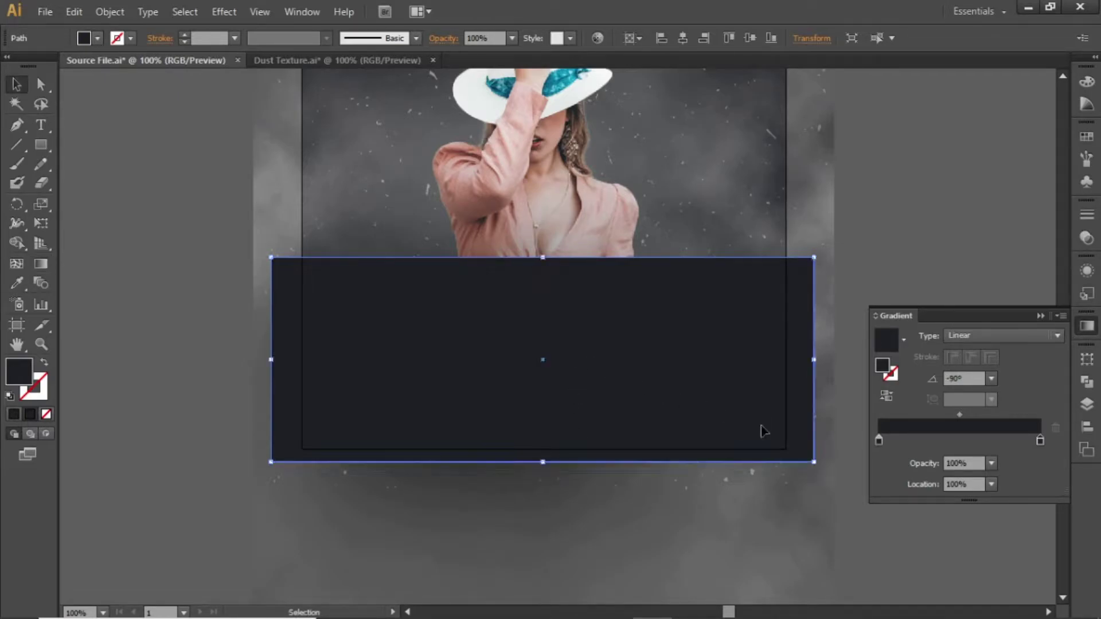
left_click(879, 438)
left_click(990, 463)
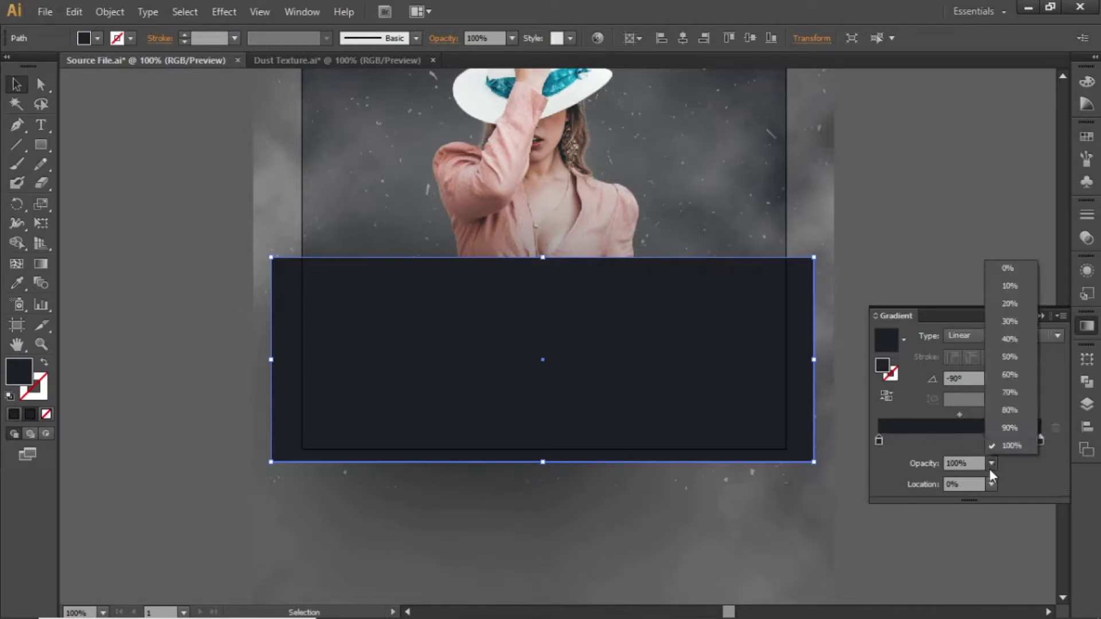
left_click(1001, 269)
left_click_drag(690, 304, 629, 344)
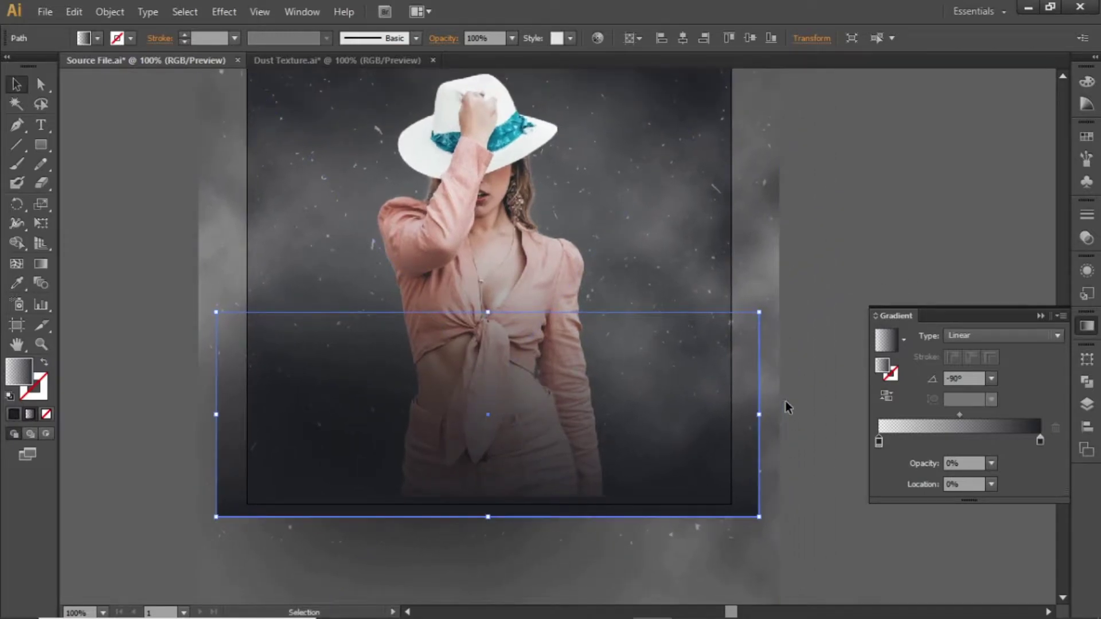
Step: Shift the gradient's midpoint to about 24% and its end stop to 87.75%, then deselect the rectangle
left_click_drag(958, 416, 916, 414)
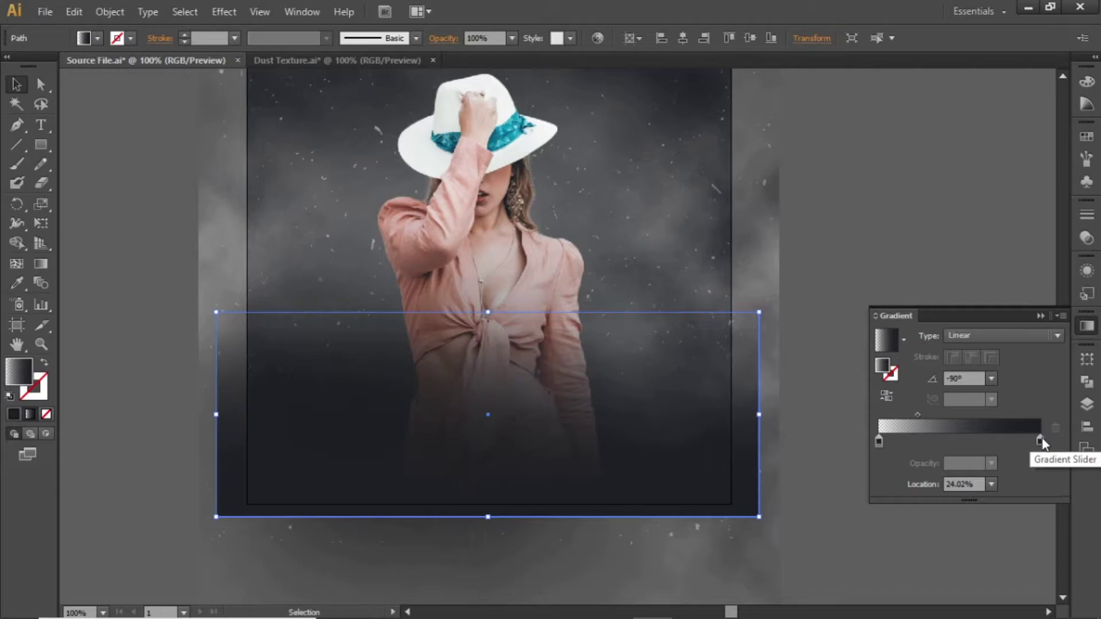
left_click_drag(1042, 445, 1020, 439)
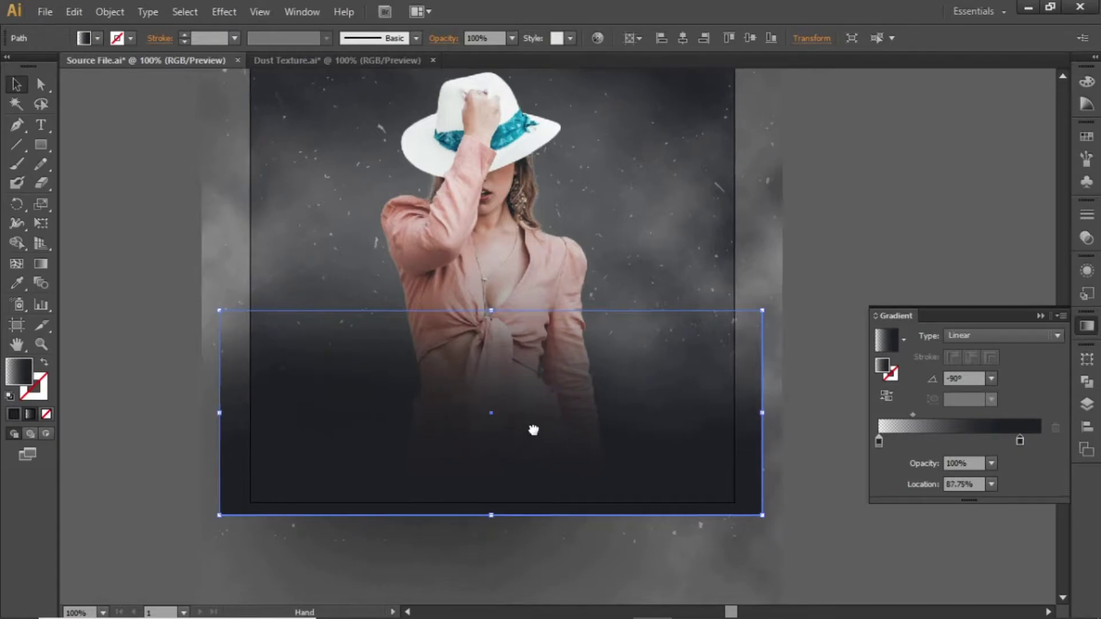
left_click_drag(521, 445, 534, 430)
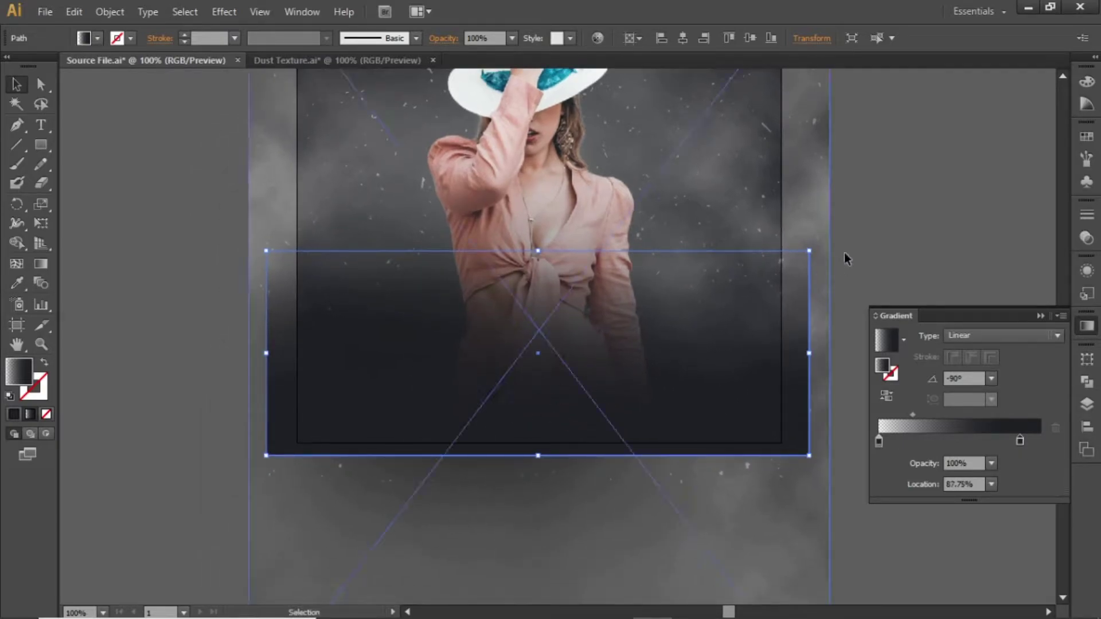
left_click(915, 232)
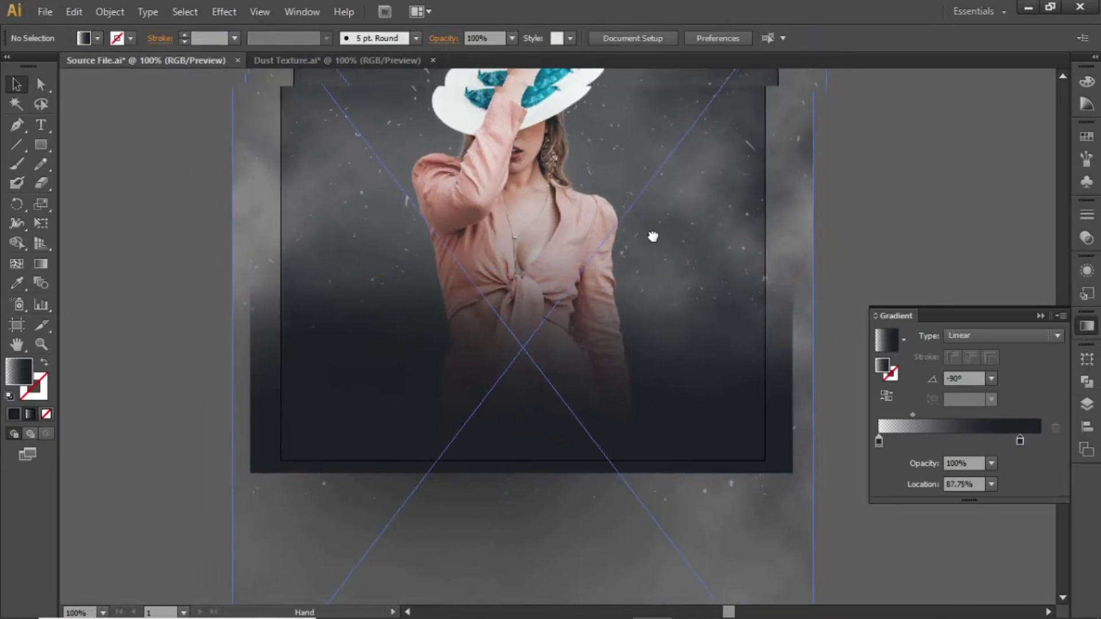
Step: Select all the artwork in the document and lock it
scroll(866, 223, "up", 5)
scroll(866, 224, "right", 2)
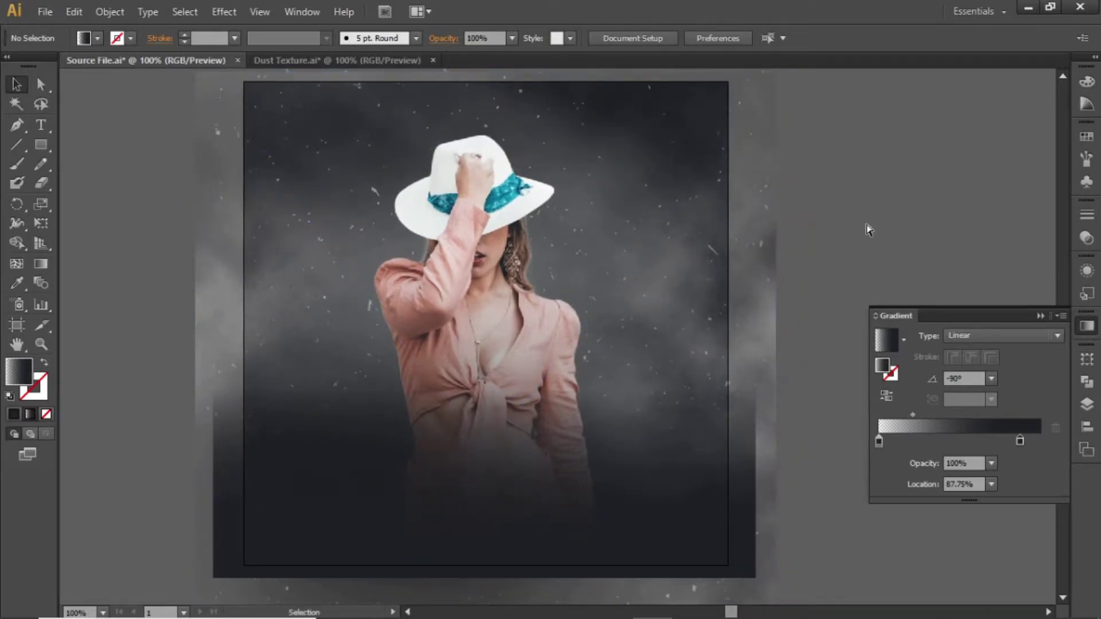
key("ctrl+a")
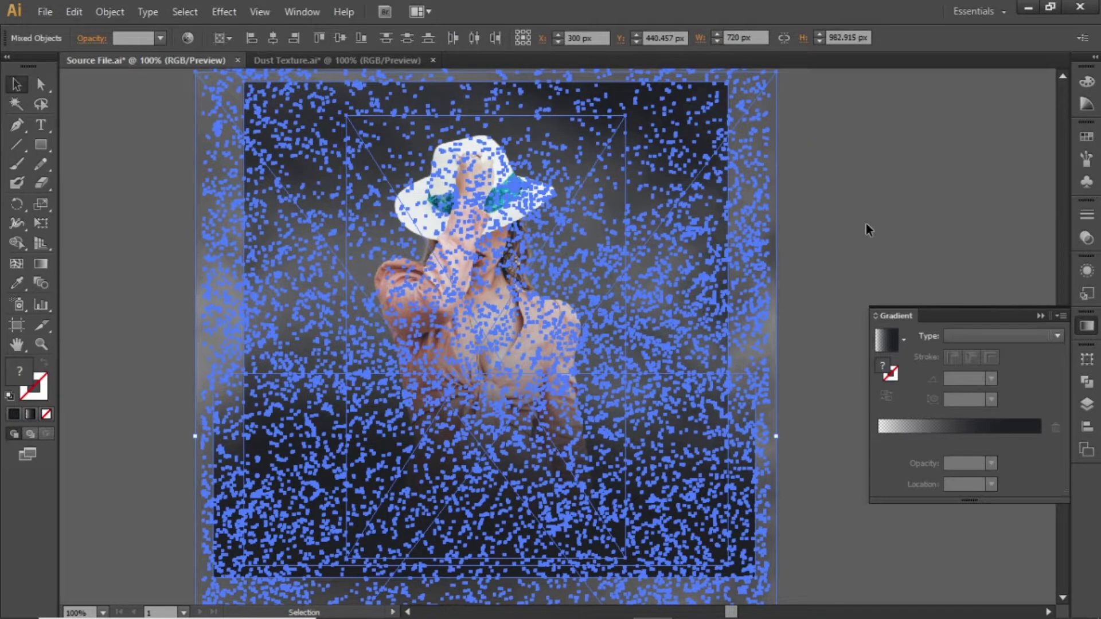
left_click(110, 10)
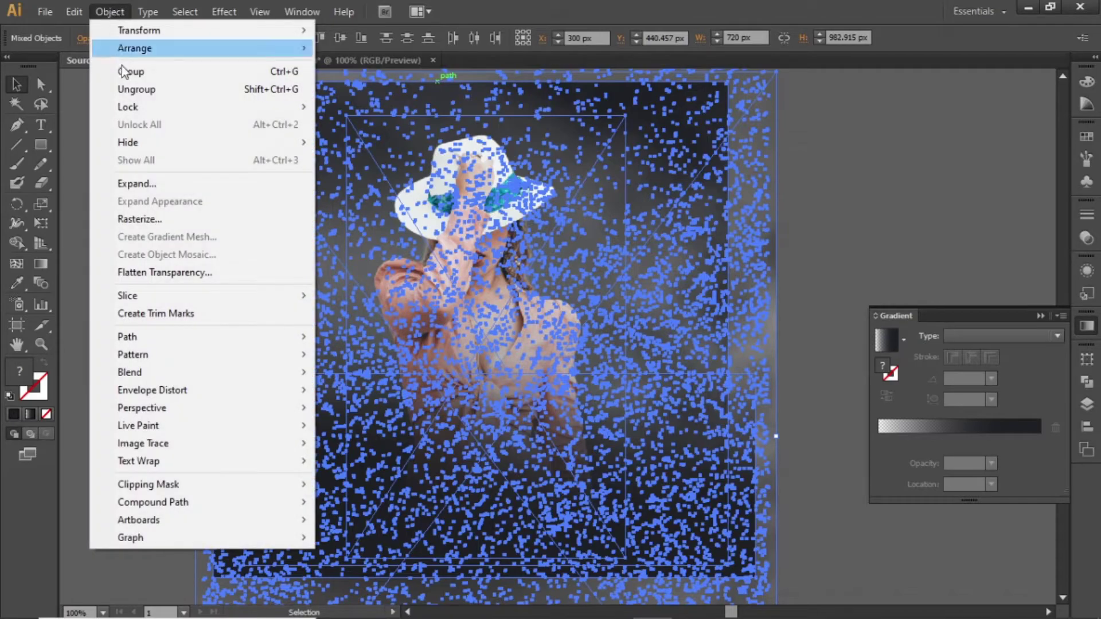
mouse_move(214, 109)
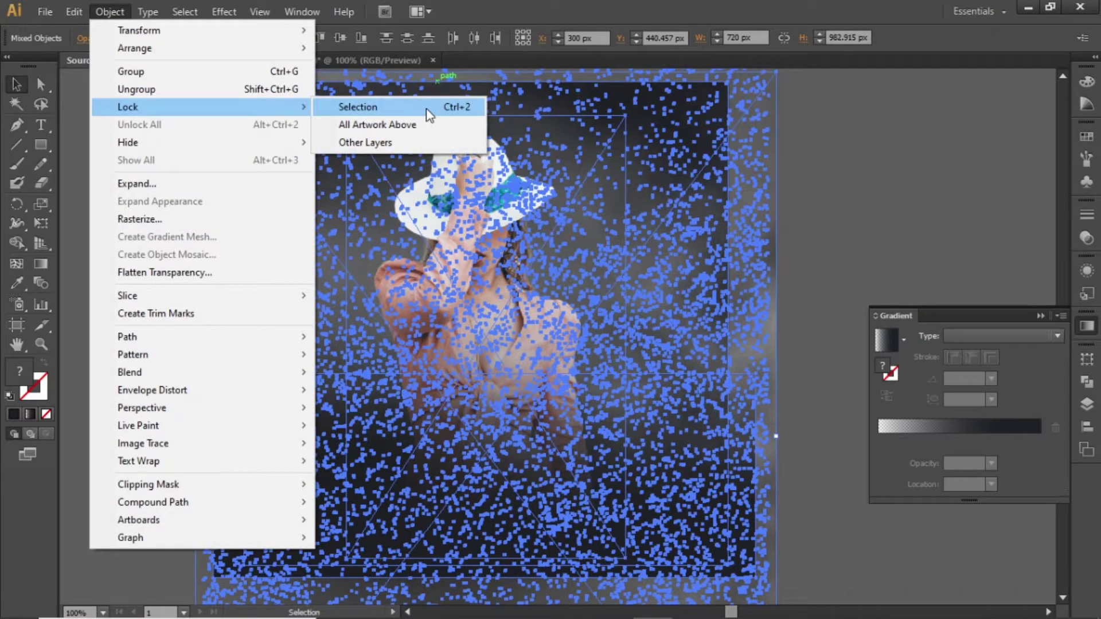
left_click(427, 110)
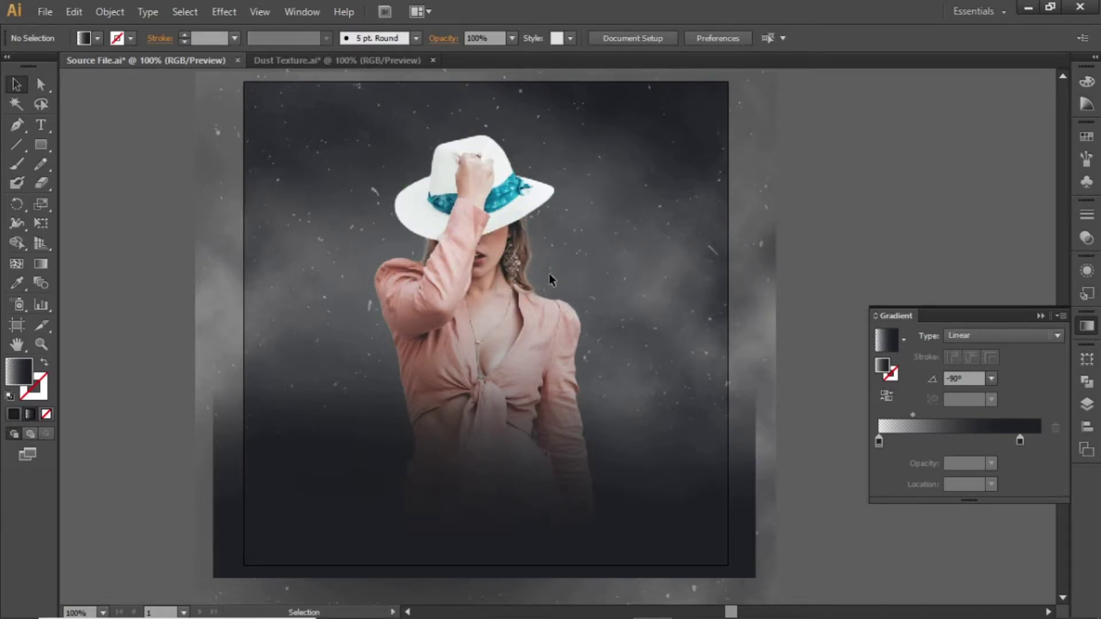
Step: Add the text "ELECTRO PRESENT" in 40 pt Bebas Regular near the artboard's upper edge
left_click_drag(535, 254, 576, 333)
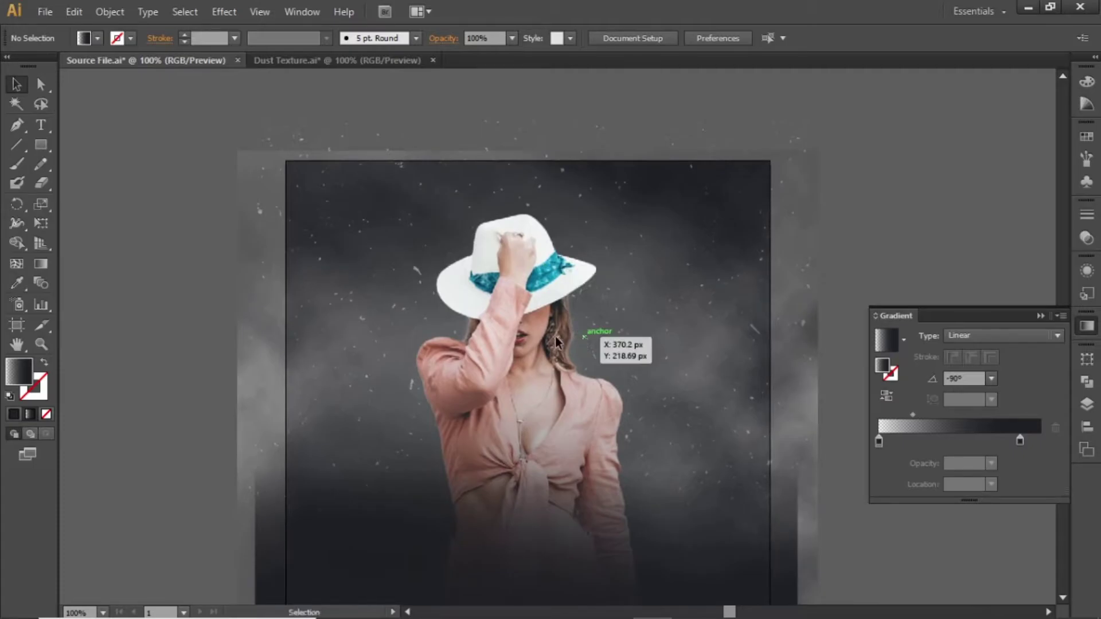
key("ctrl+equal")
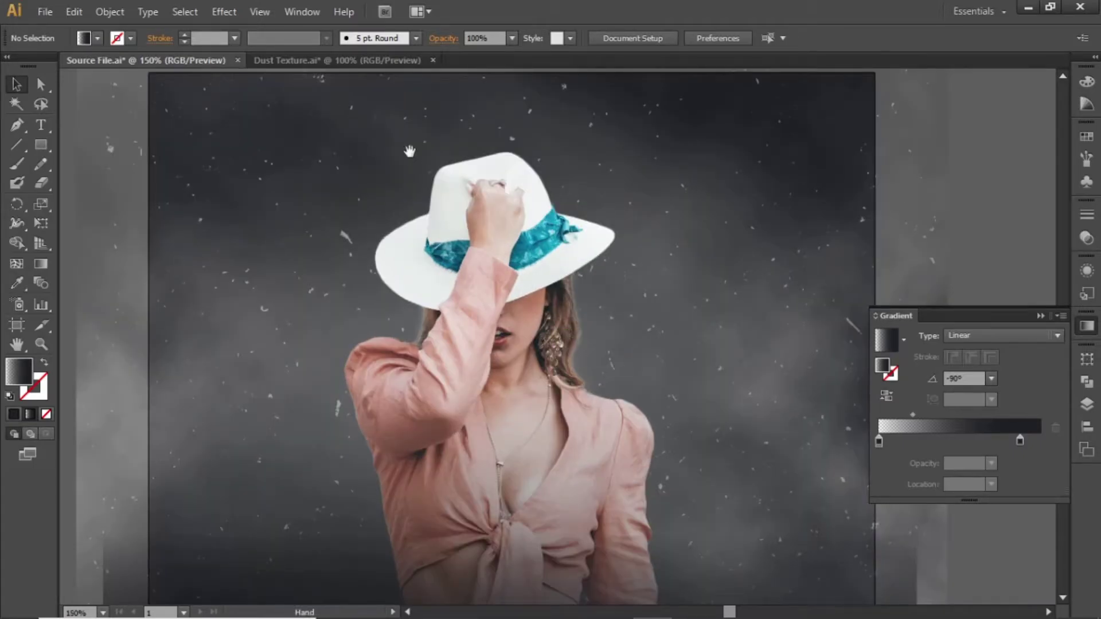
scroll(458, 293, "up", 4)
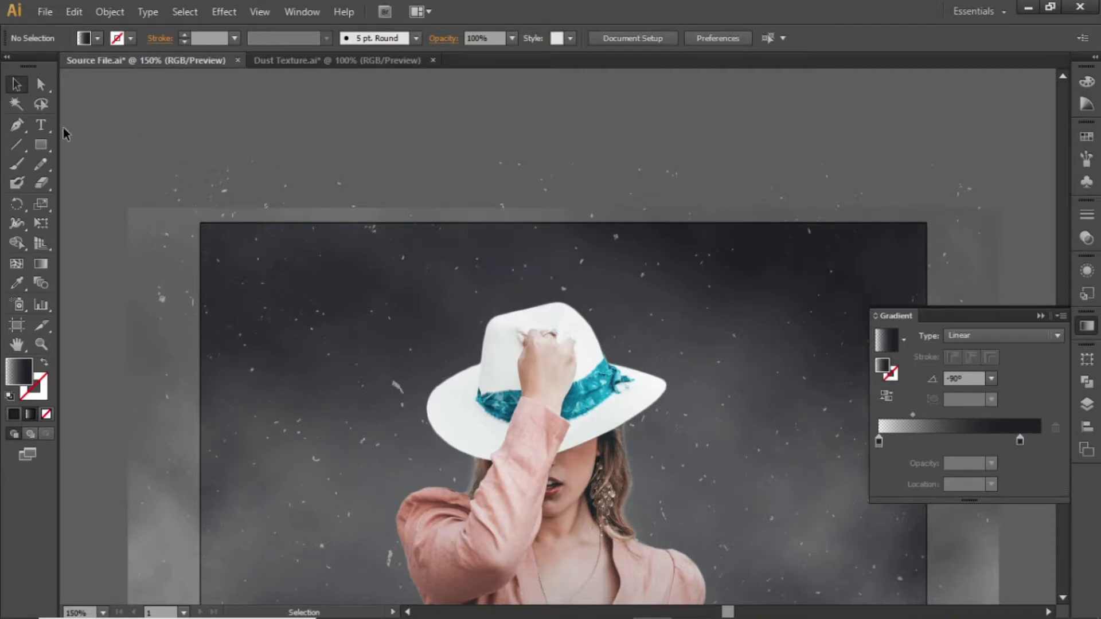
left_click(42, 125)
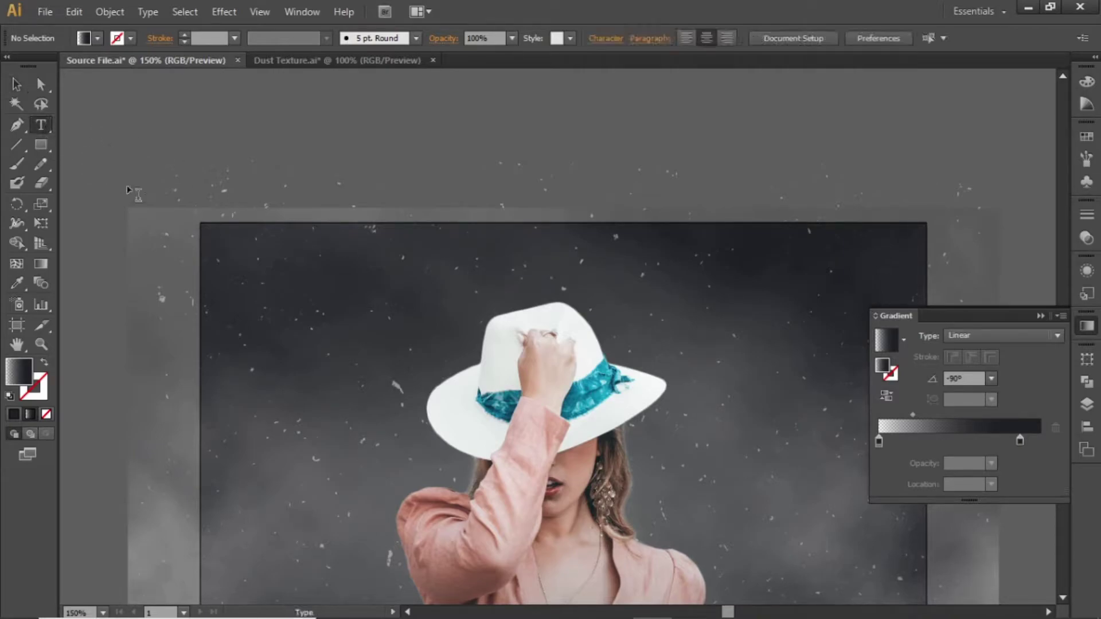
left_click(446, 265)
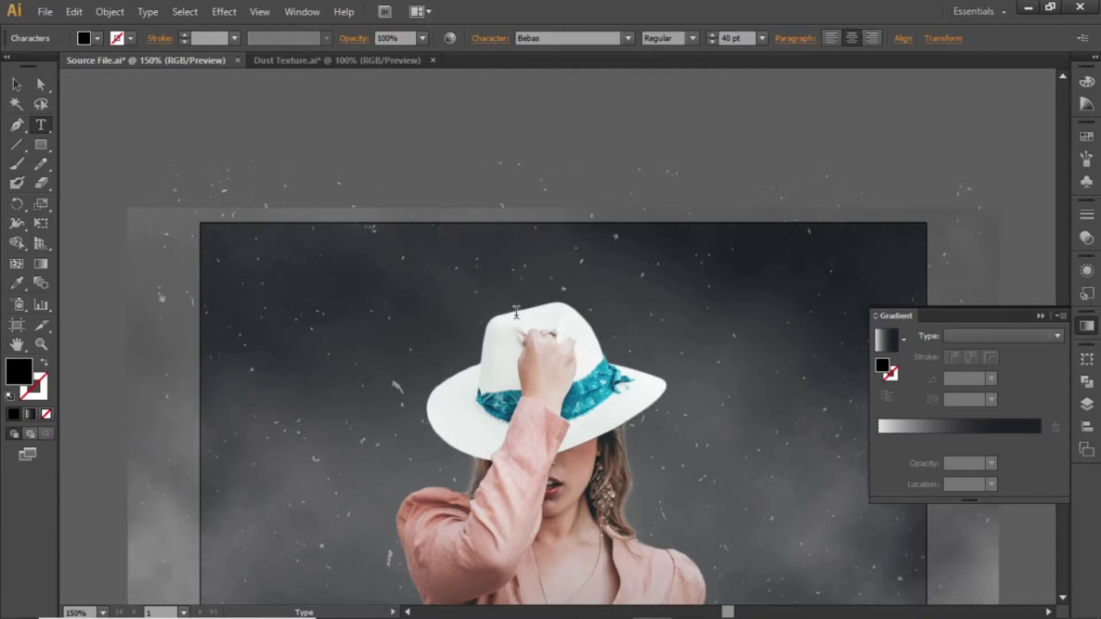
type("ELECTRO PRESENT")
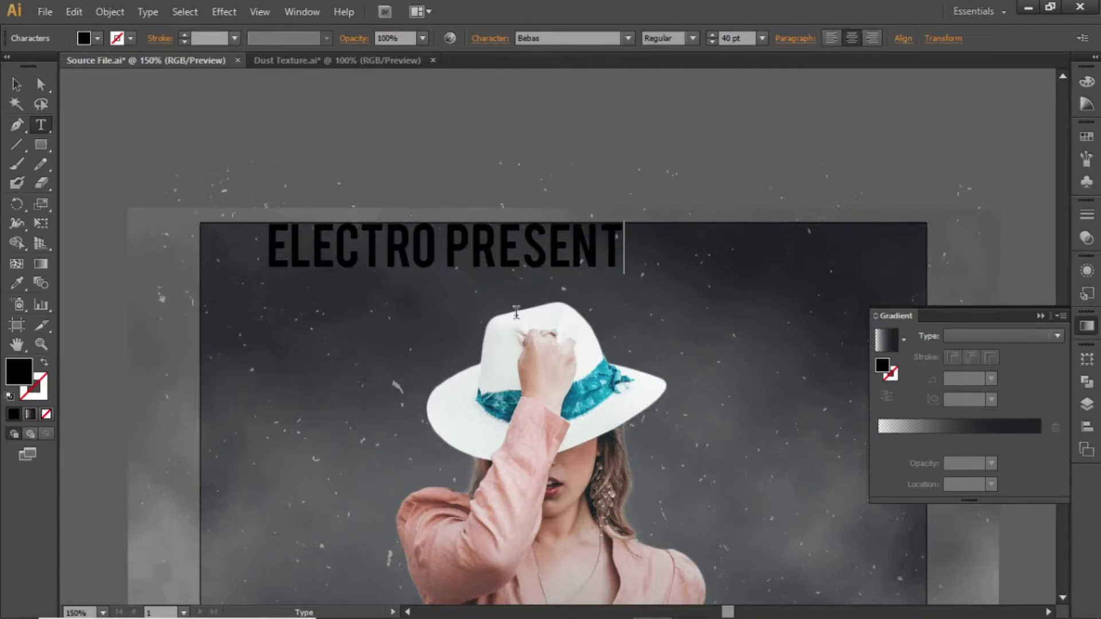
key("Escape")
Step: Move the ELECTRO PRESENT text just above the hat and center it horizontally on the artboard
key("v")
left_click_drag(508, 256, 590, 268)
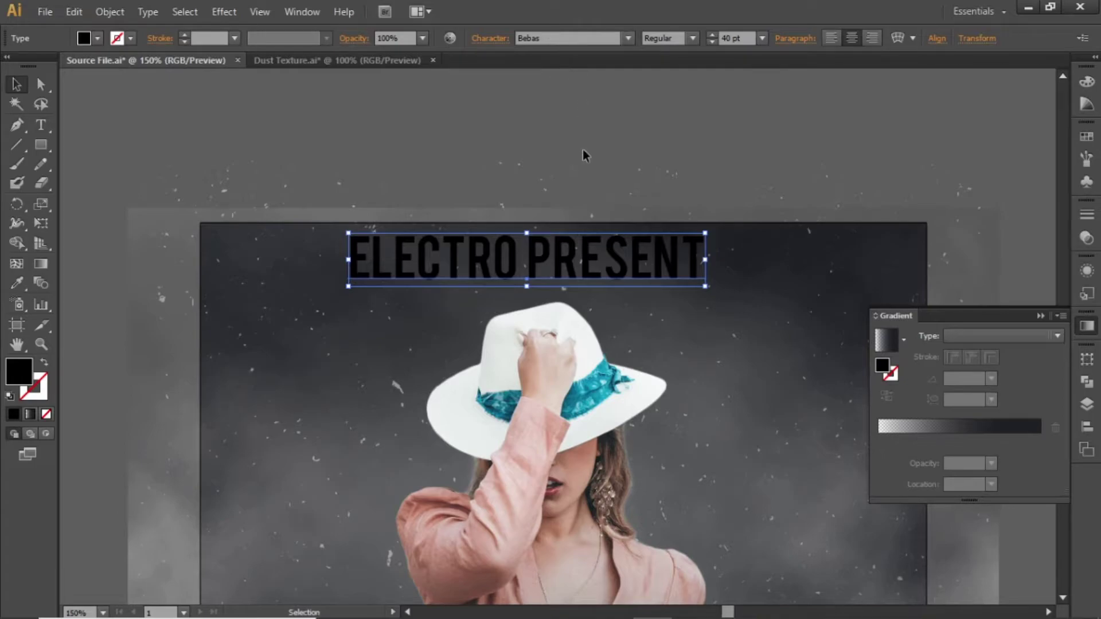
left_click(1087, 428)
left_click(920, 383)
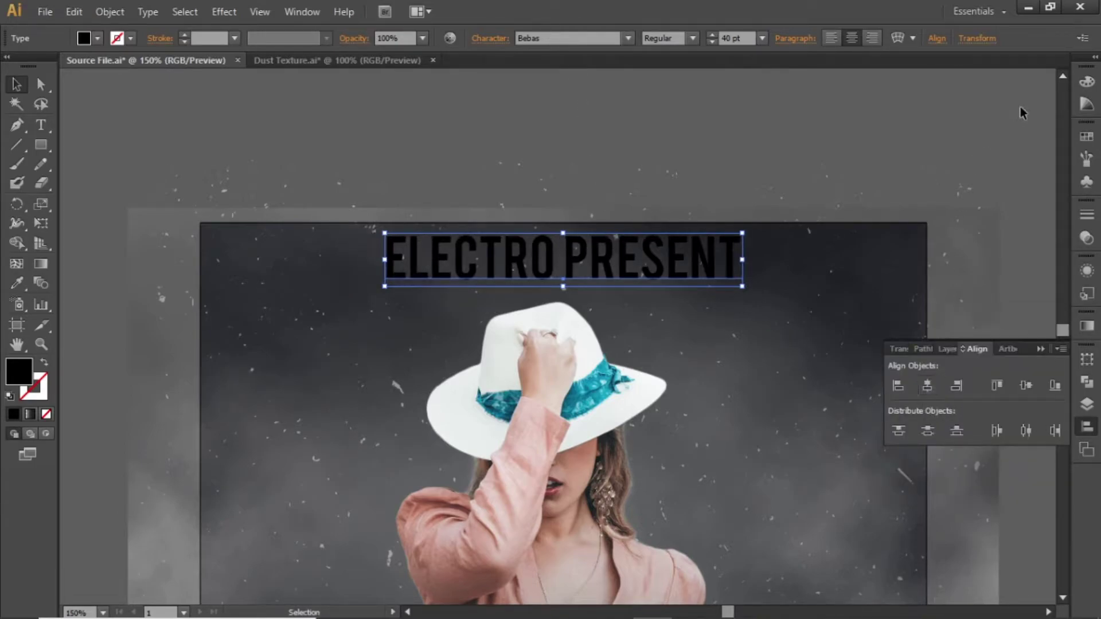
Step: Fill the ELECTRO PRESENT text with the white swatch and deselect it
left_click(1087, 136)
left_click(908, 143)
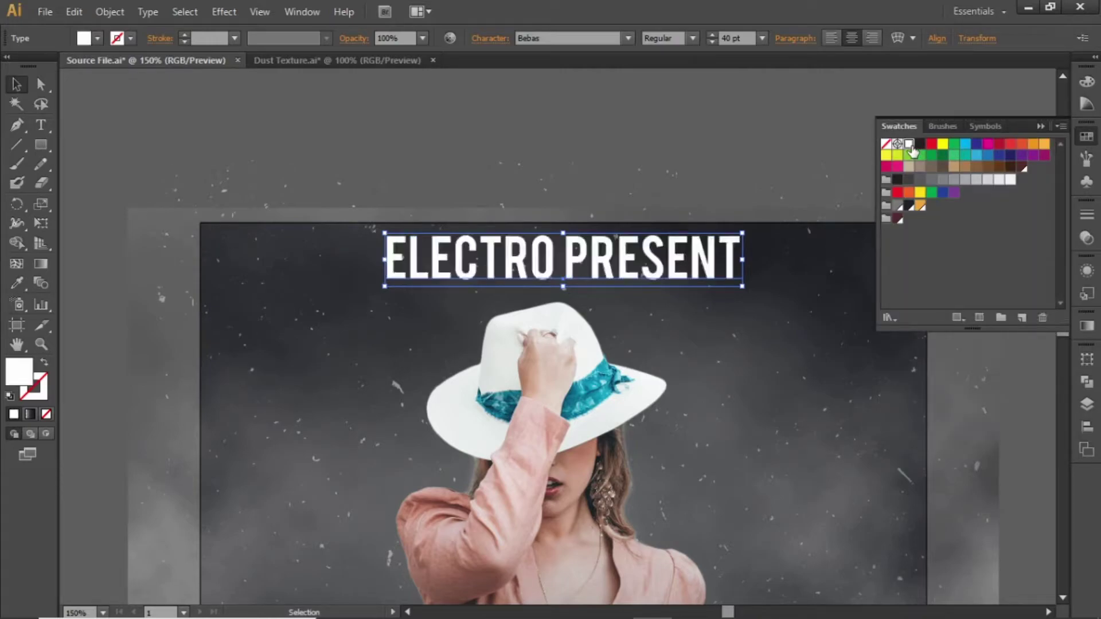
left_click(617, 152)
left_click_drag(605, 201, 569, 190)
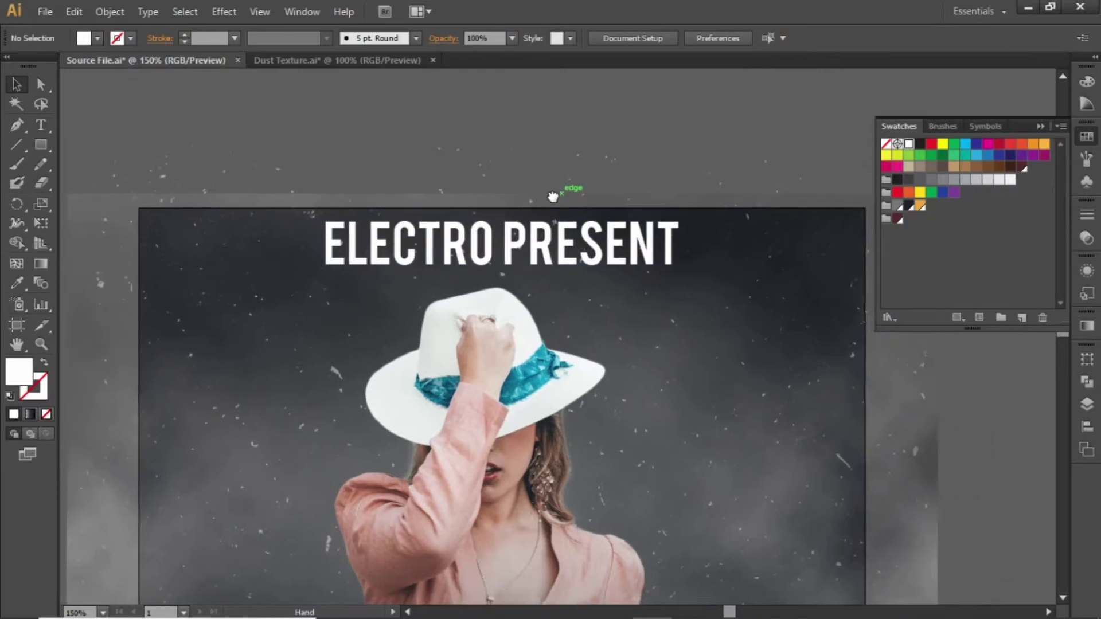
Step: Duplicate the ELECTRO PRESENT text and place the copy below the original, across the model's hat
left_click(520, 248)
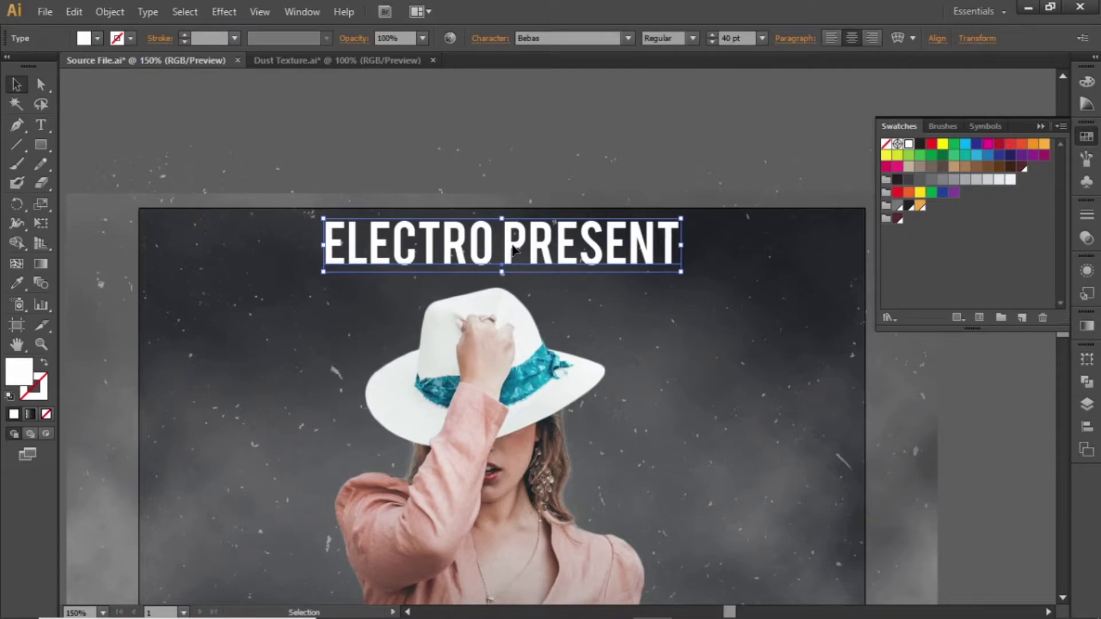
left_click_drag(515, 249, 542, 355)
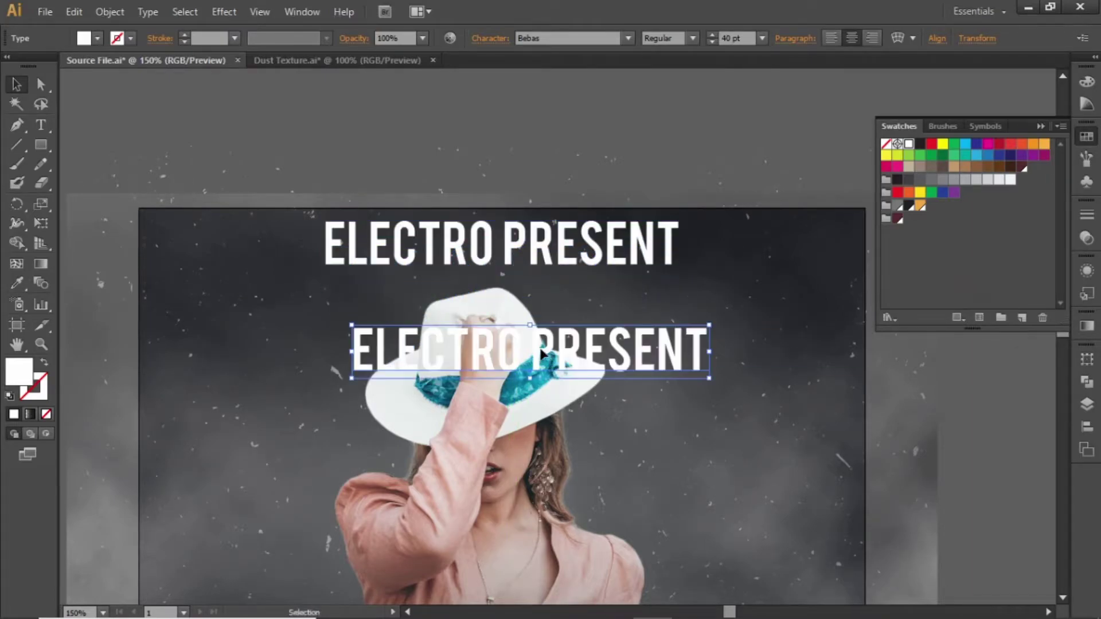
left_click(549, 165)
Step: Set the font size of the upper ELECTRO PRESENT text to 15 pt
left_click(538, 244)
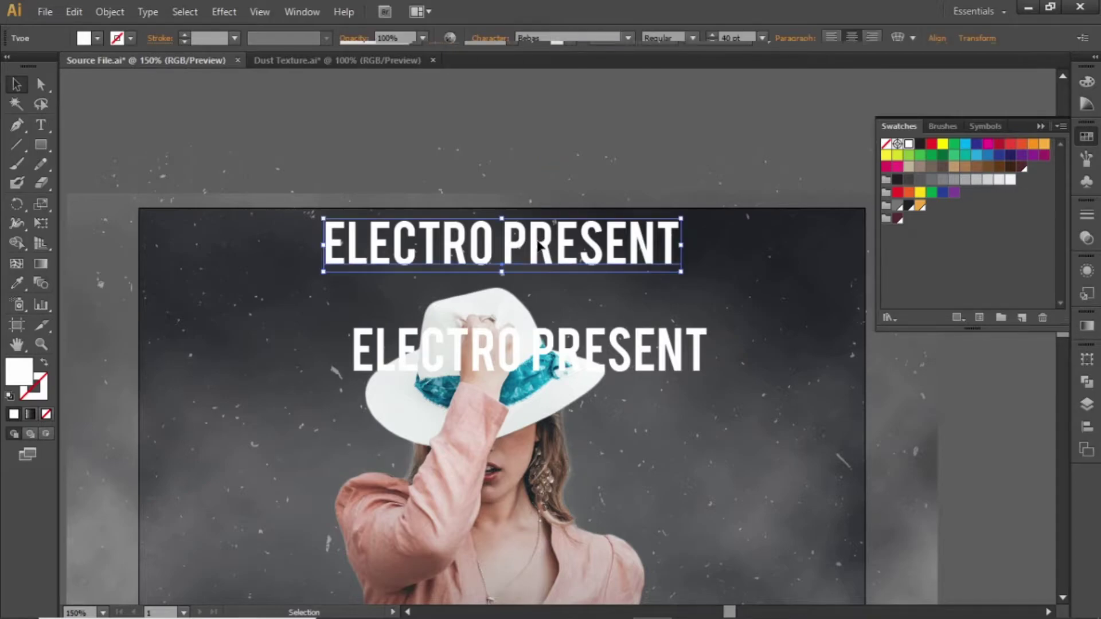
type("10")
key("Return")
key("Up")
key("Up")
key("Up")
key("Up")
key("Up")
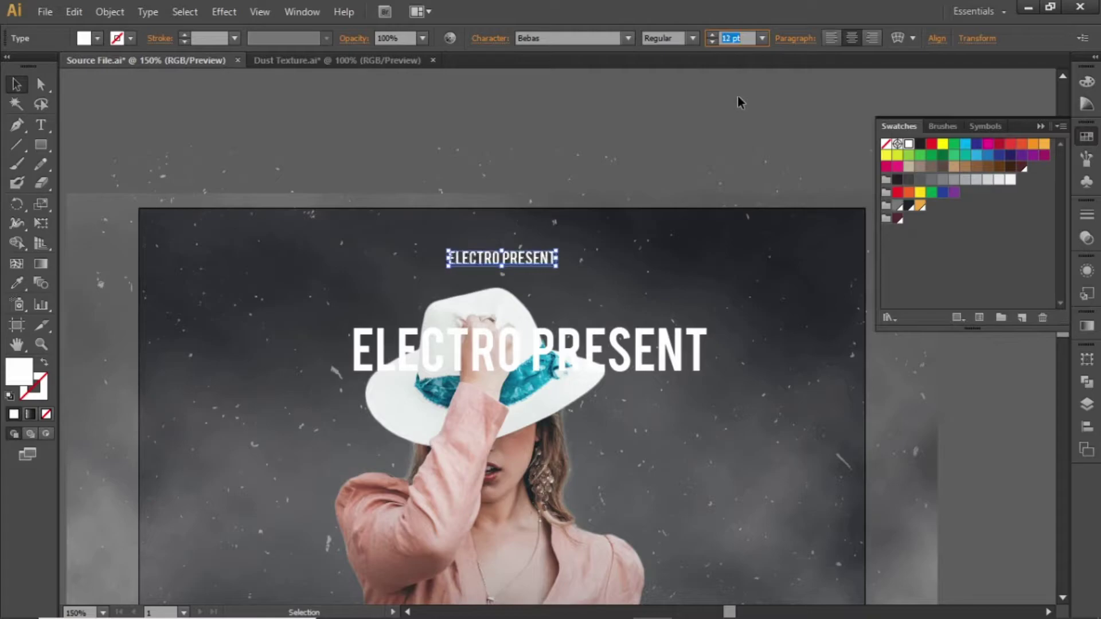
key("Escape")
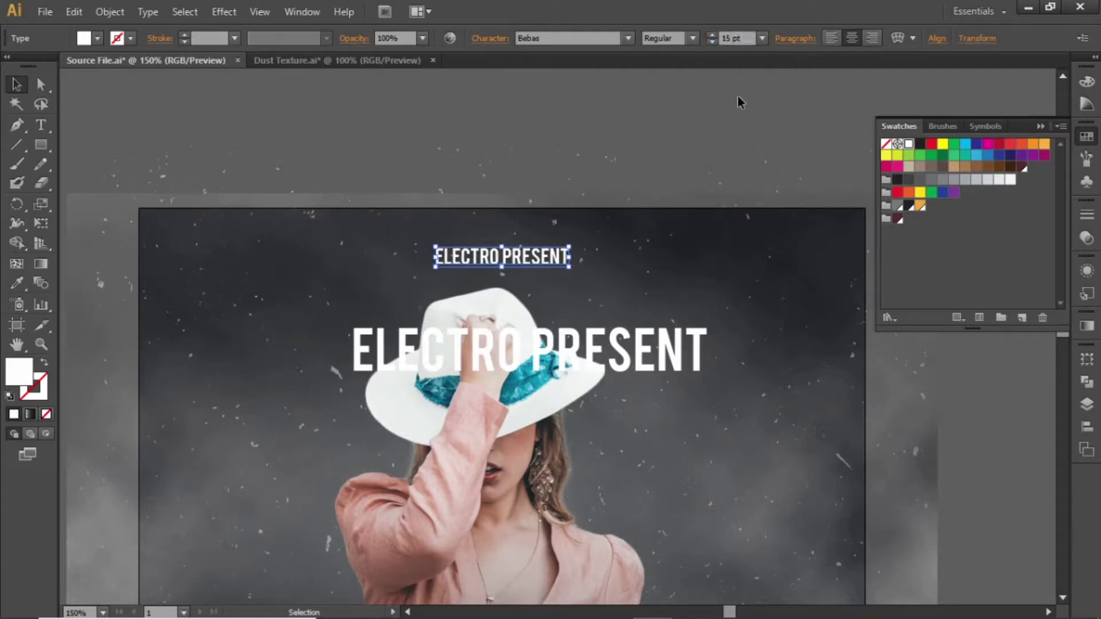
Step: Nudge the small ELECTRO PRESENT text slightly upward and deselect it
key("Up")
key("Up")
key("Up")
key("Up")
key("Up")
key("Up")
key("Up")
key("Up")
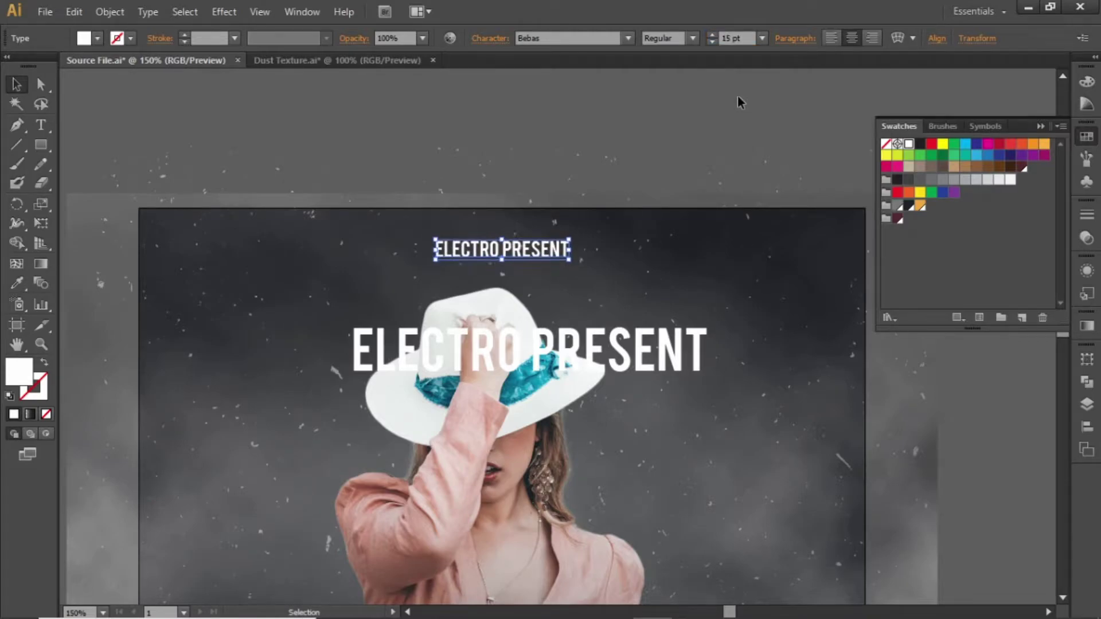
left_click(617, 128)
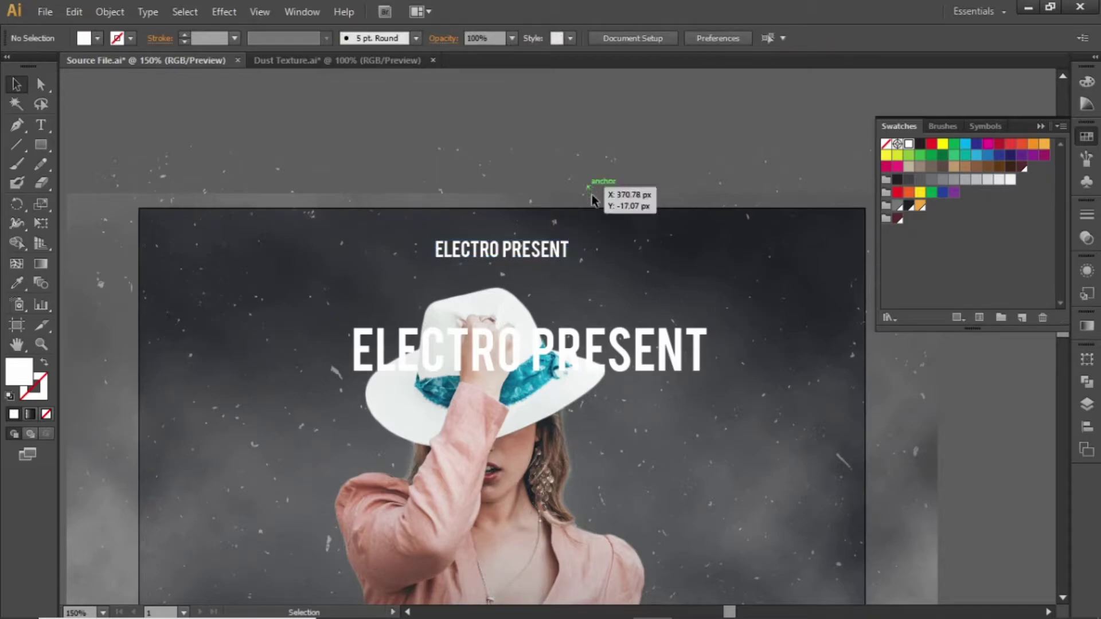
Step: Replace the wording of the large text copy over the hat with "MUSICAL NIGHT"
left_click(616, 357)
double_click(612, 351)
key("ctrl+a")
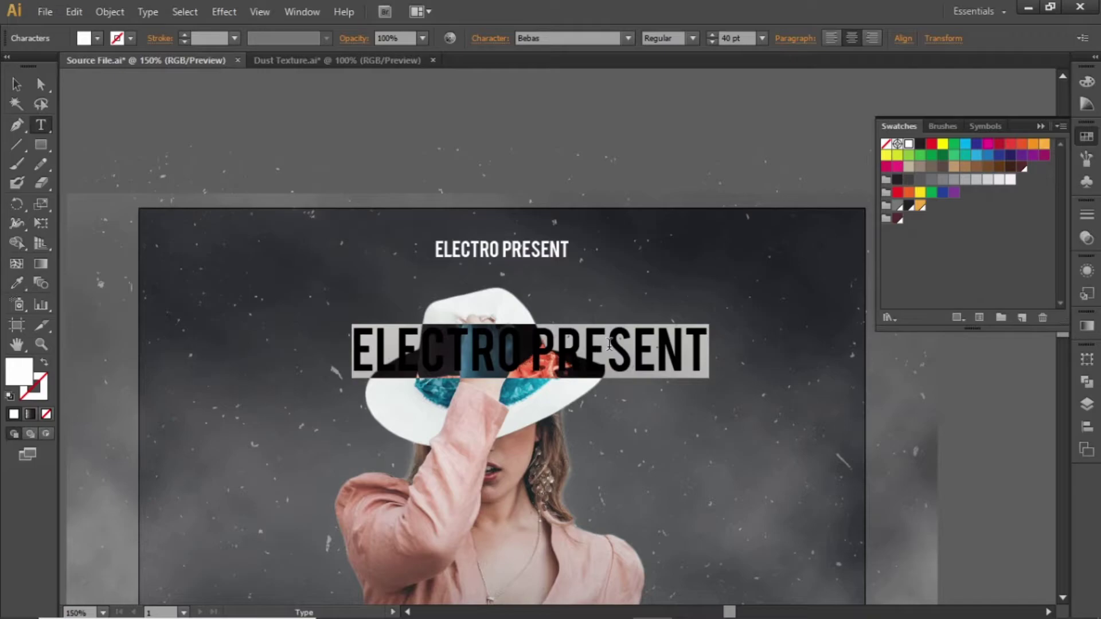
type("MUSICAL")
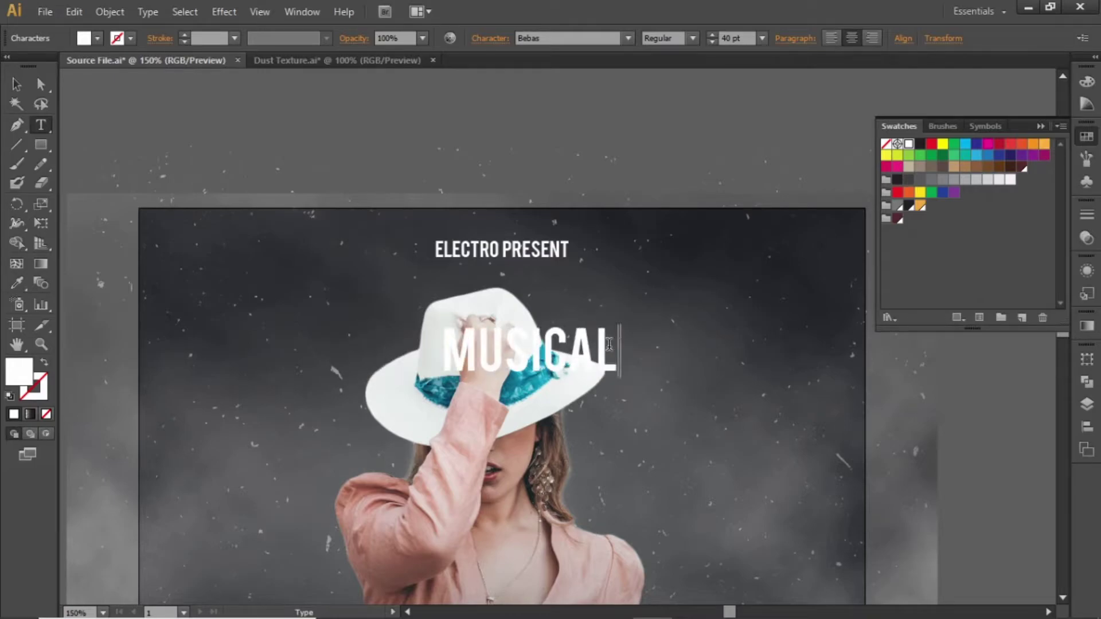
type(" NIGHT")
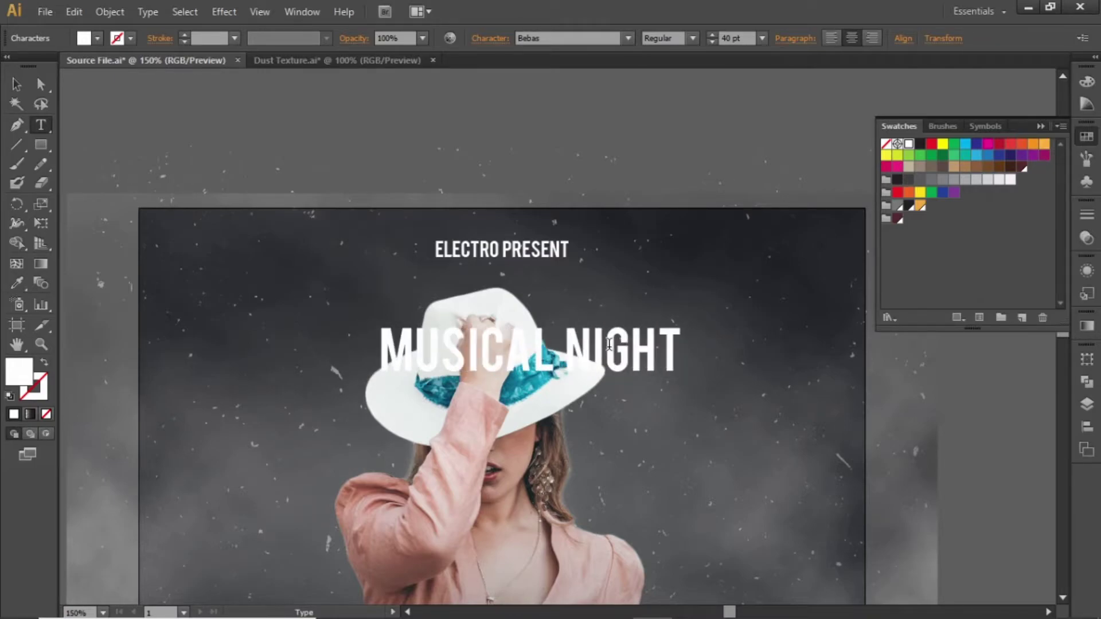
key("Escape")
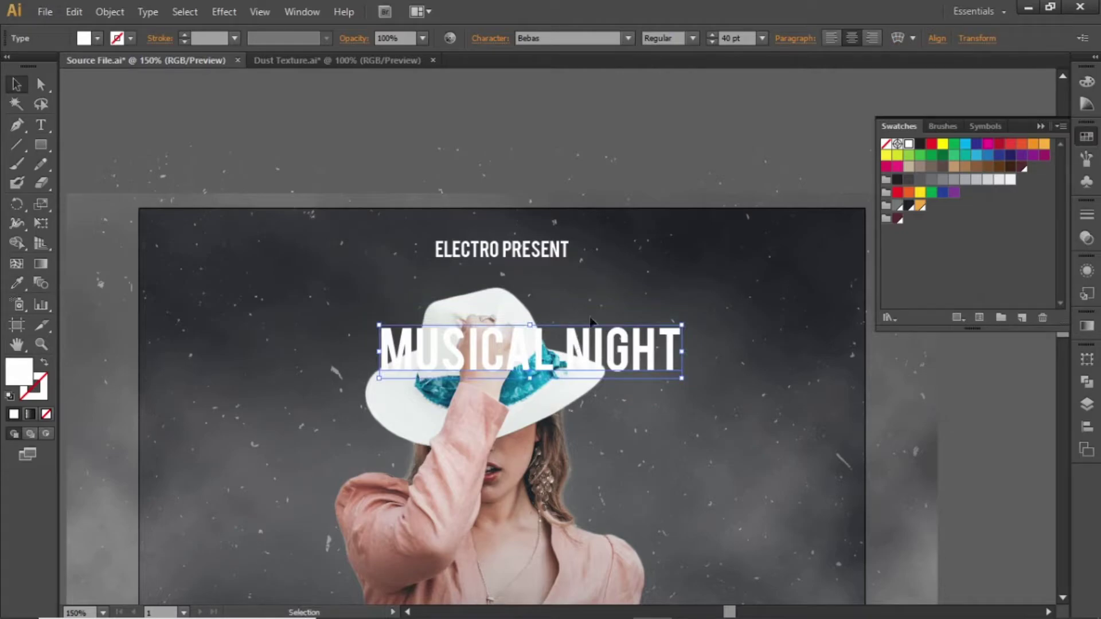
Step: Set the font size of the MUSICAL NIGHT text to 85 pt
left_click(756, 38)
type("80")
key("Return")
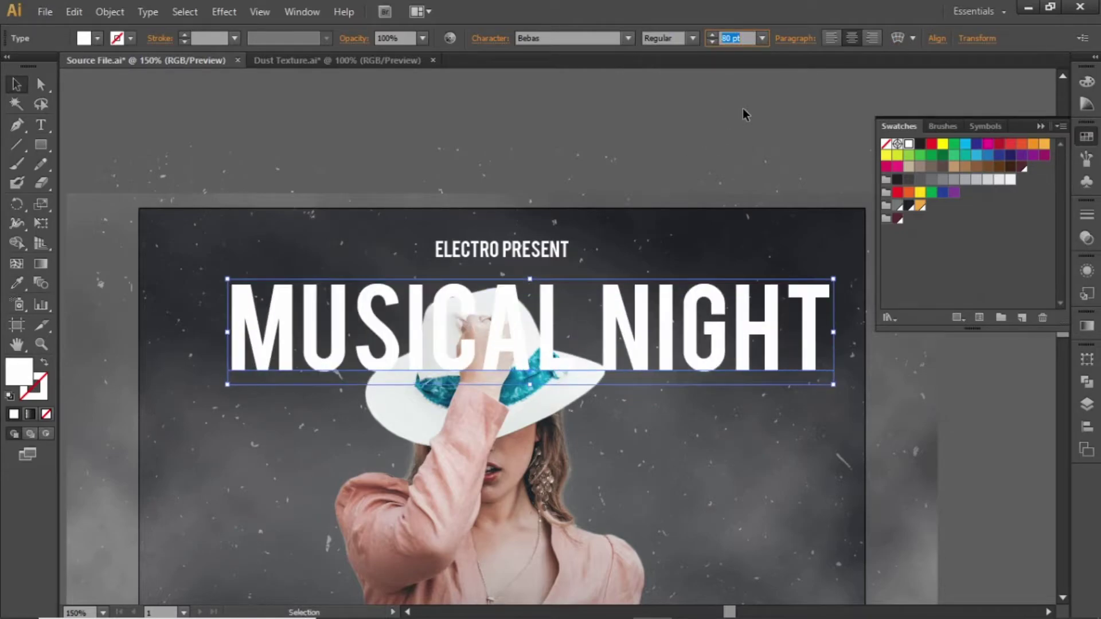
key("Up")
key("Up")
key("Up")
key("Up")
key("Up")
key("Escape")
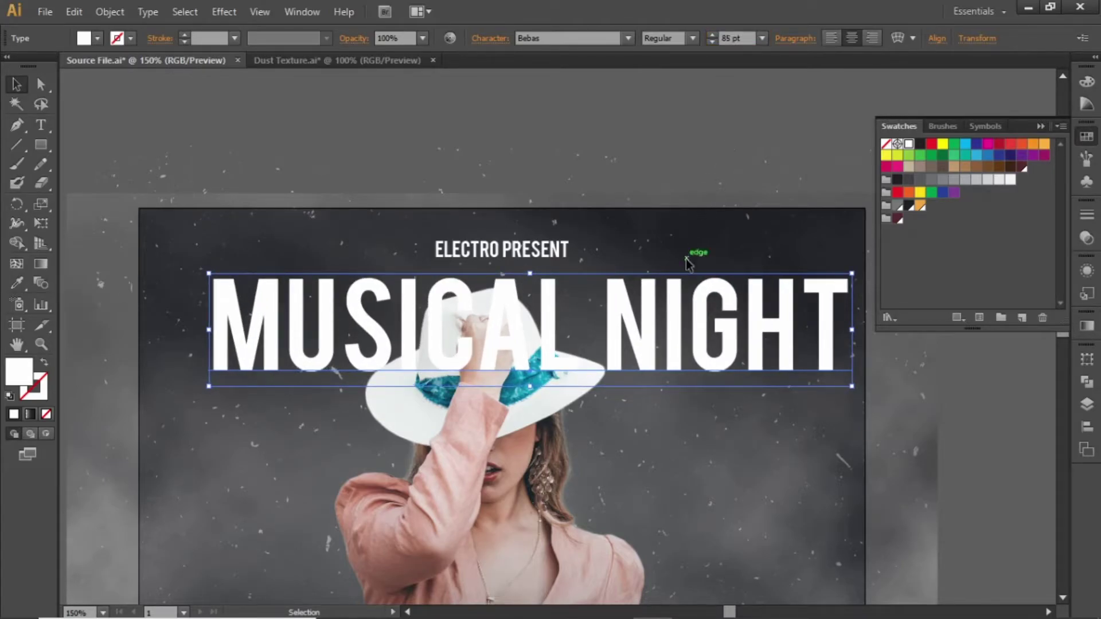
Step: Shift the MUSICAL NIGHT text slightly left and slant it to the right like italics with Free Transform
left_click_drag(673, 307, 662, 320)
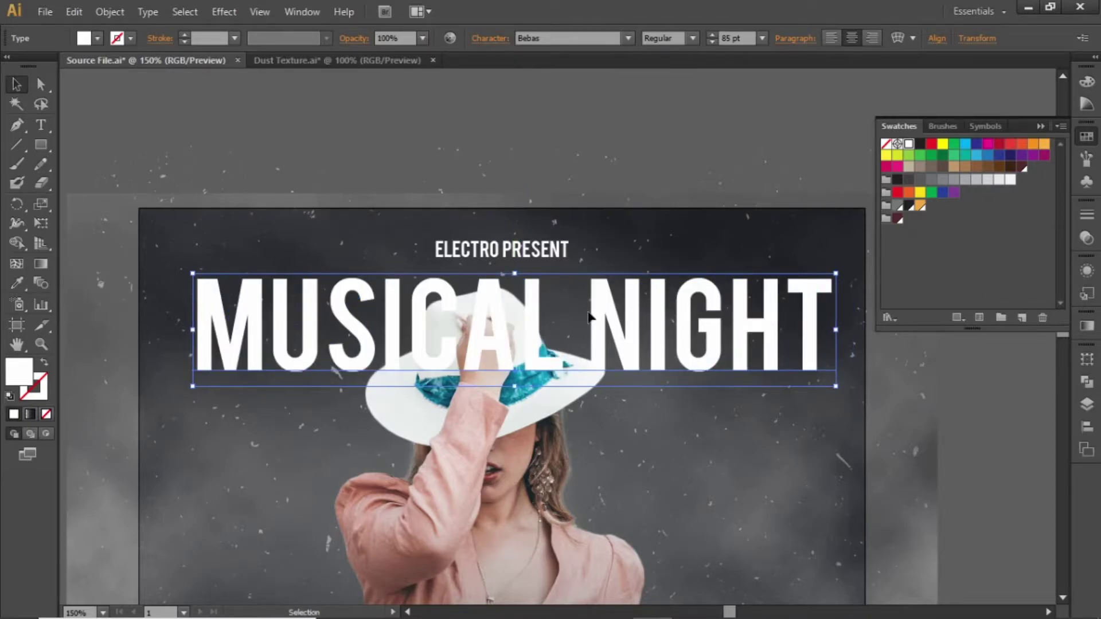
left_click(38, 227)
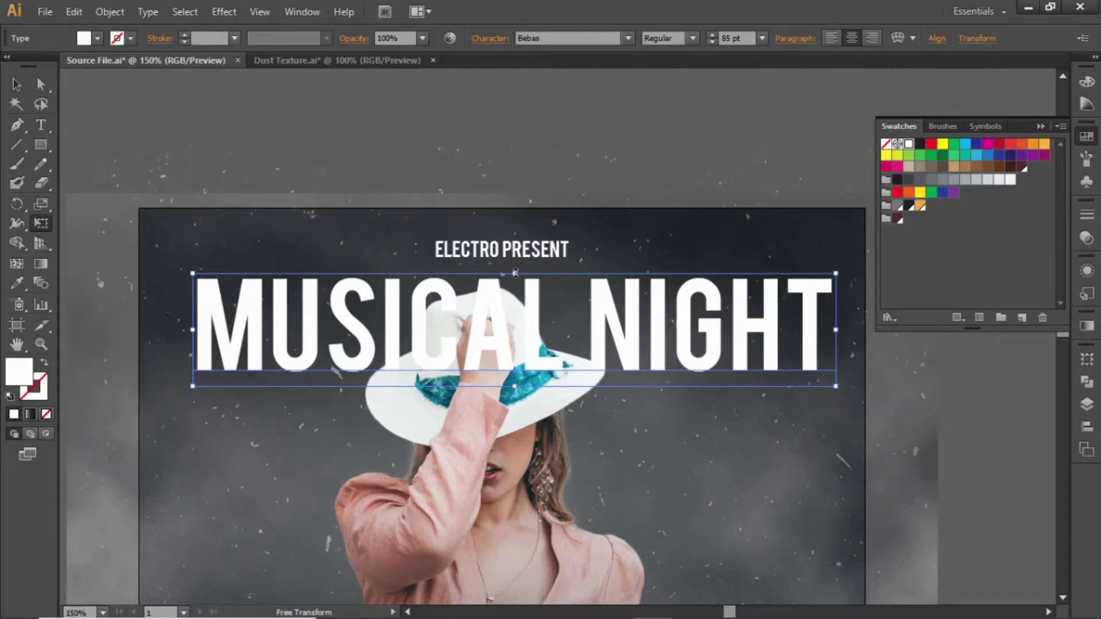
left_click_drag(515, 272, 503, 293)
left_click(16, 84)
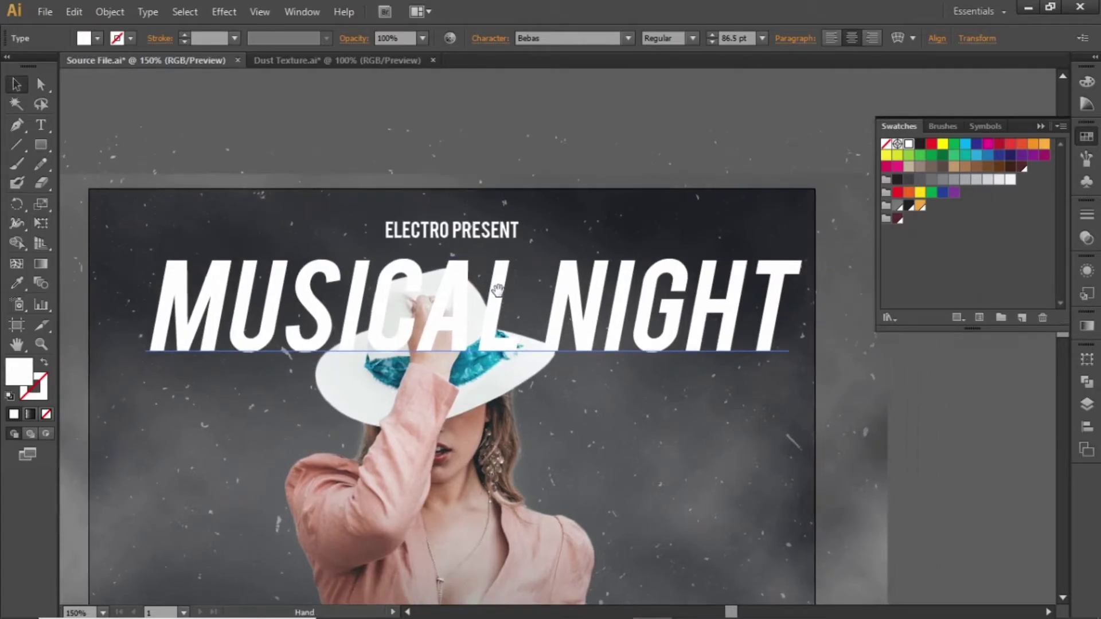
Step: Center the MUSICAL NIGHT title horizontally on the artboard and nudge it up to just beneath ELECTRO PRESENT, then deselect it
left_click(1085, 427)
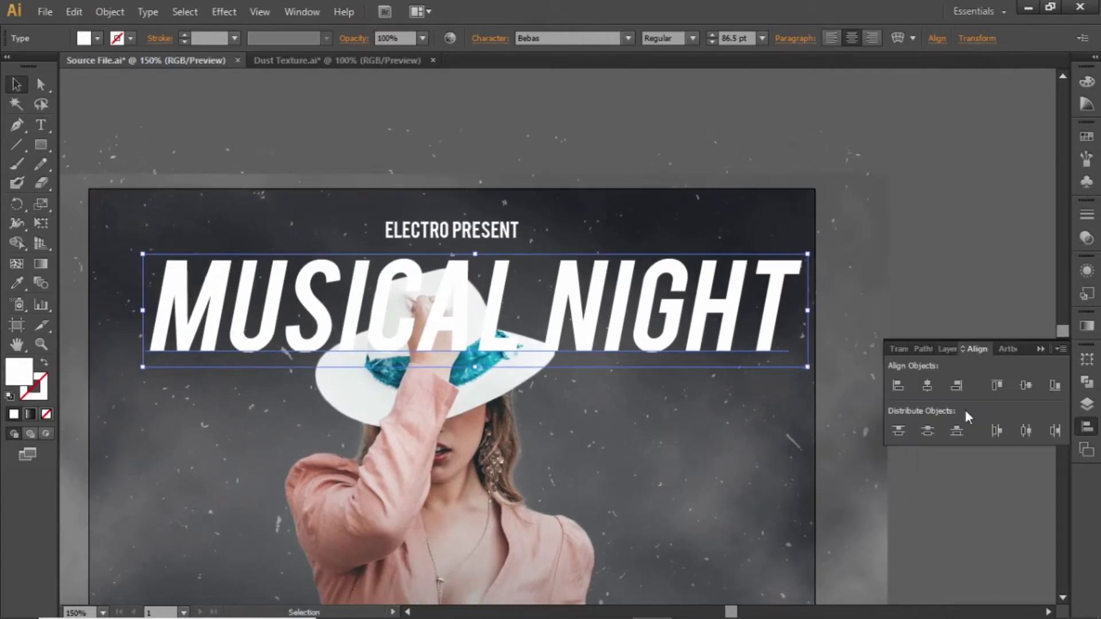
left_click(925, 385)
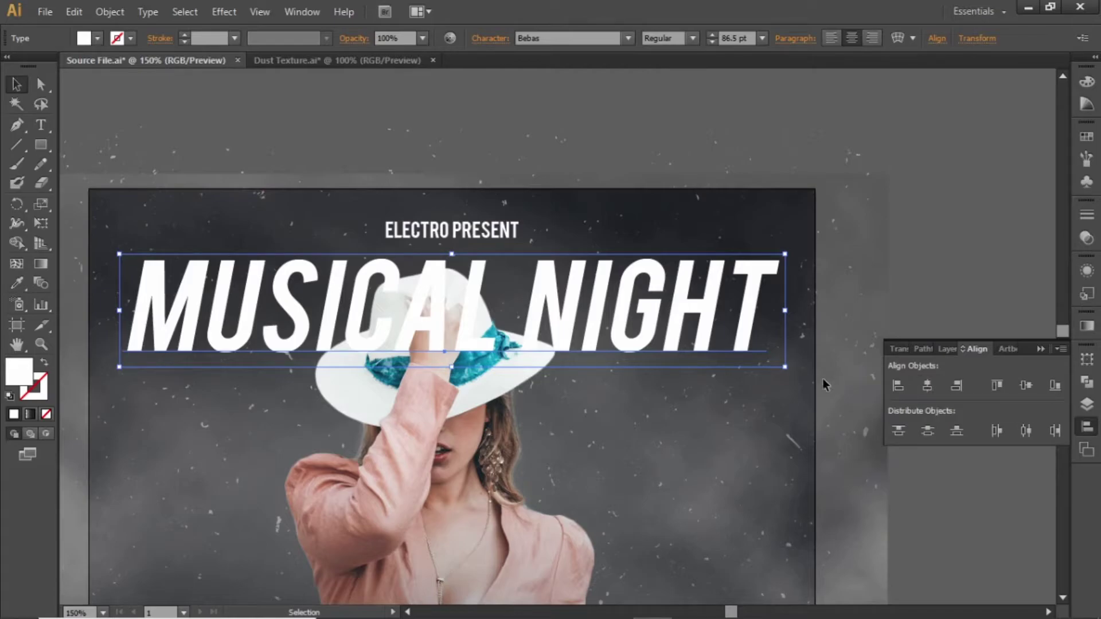
key("Up")
key("Up")
key("Up")
key("Up")
key("Up")
key("Up")
key("Up")
key("Up")
key("Up")
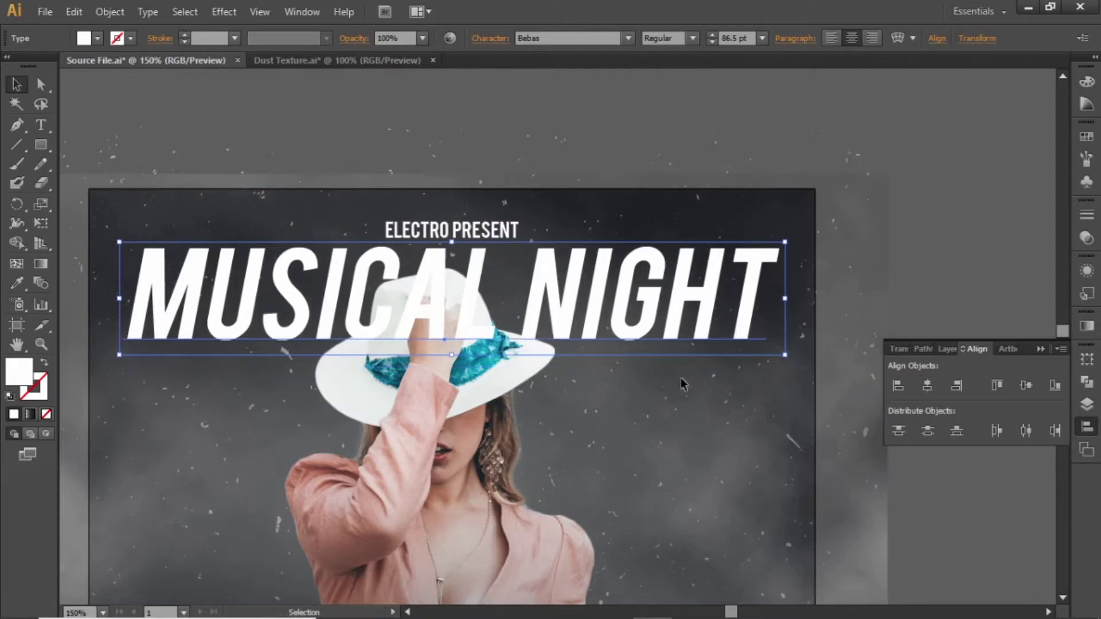
key("Up")
key("Up")
key("Up")
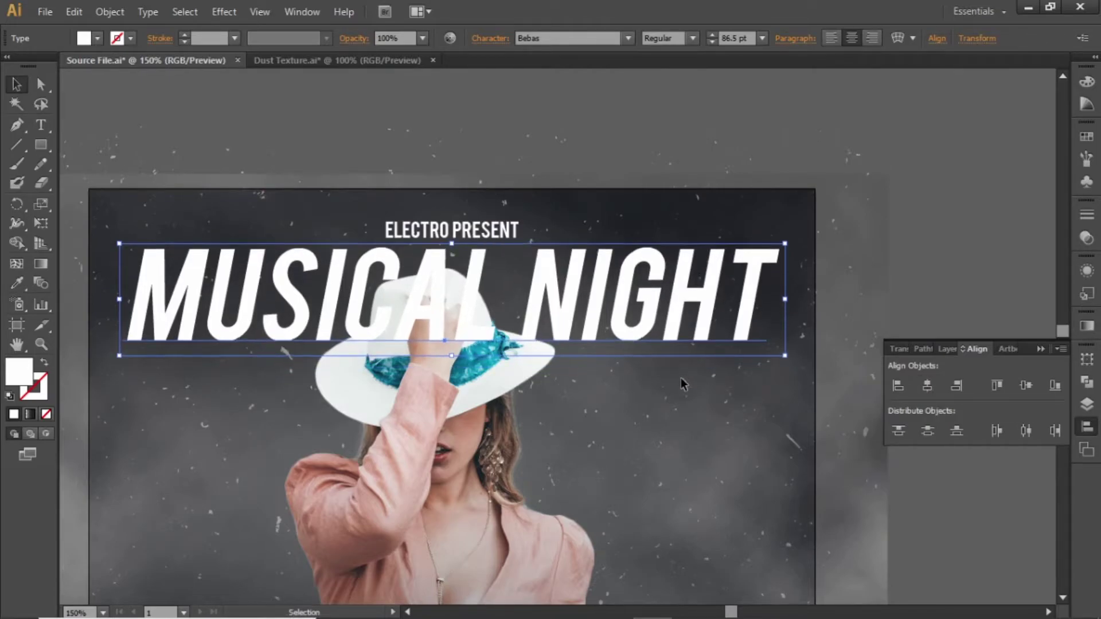
left_click_drag(641, 376, 667, 350)
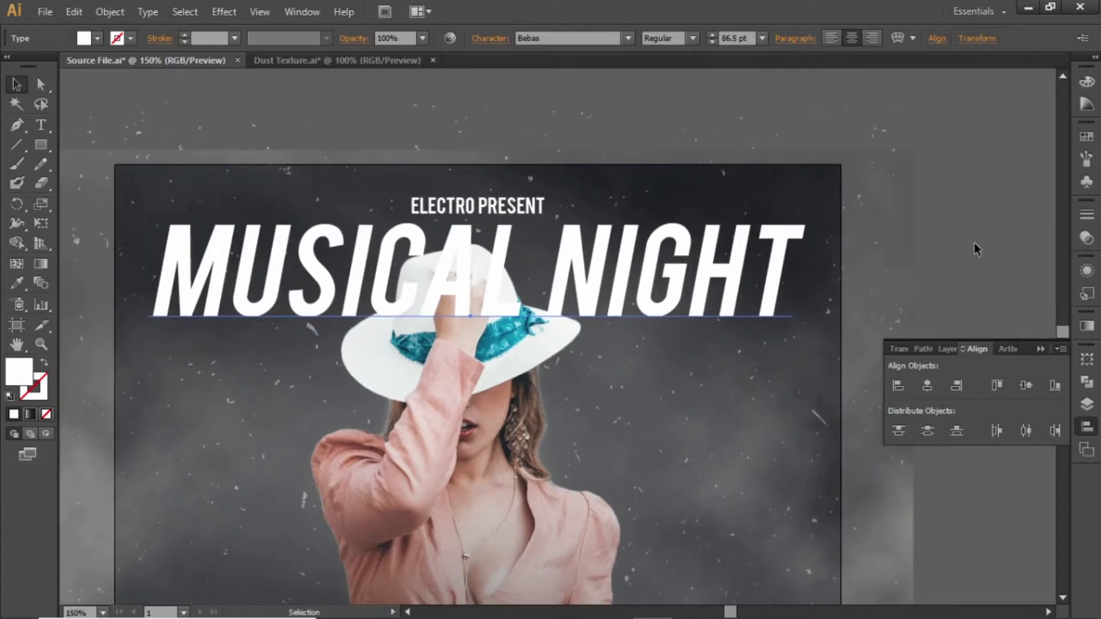
left_click(1005, 240)
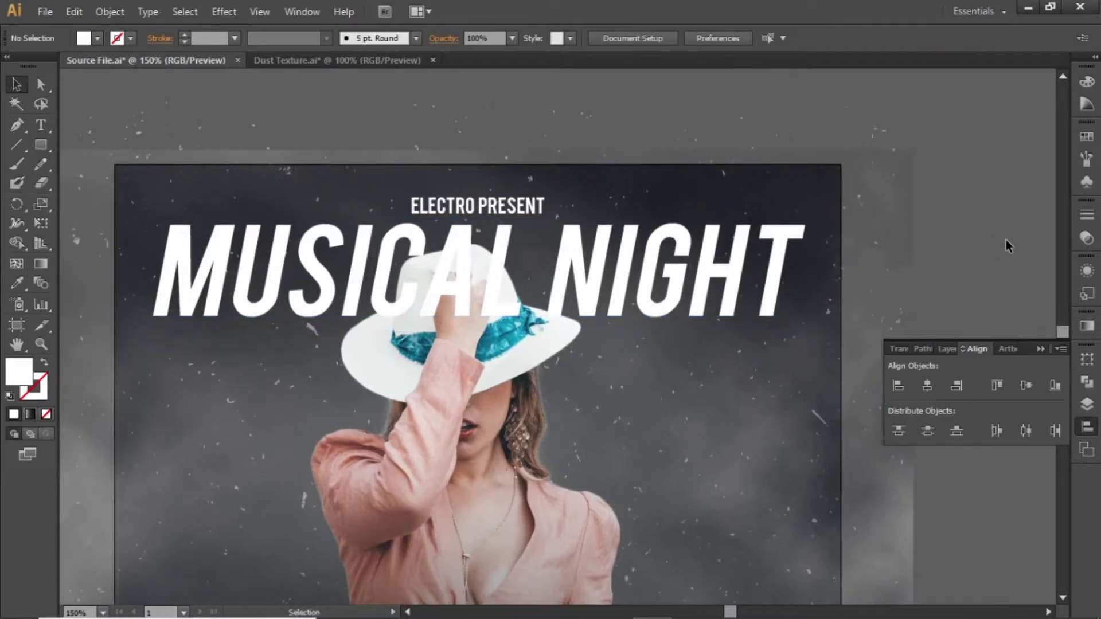
Step: Duplicate the MUSICAL NIGHT title, place the copy past the artboard's right edge beside the model's waist, and reselect the original title
left_click(571, 254)
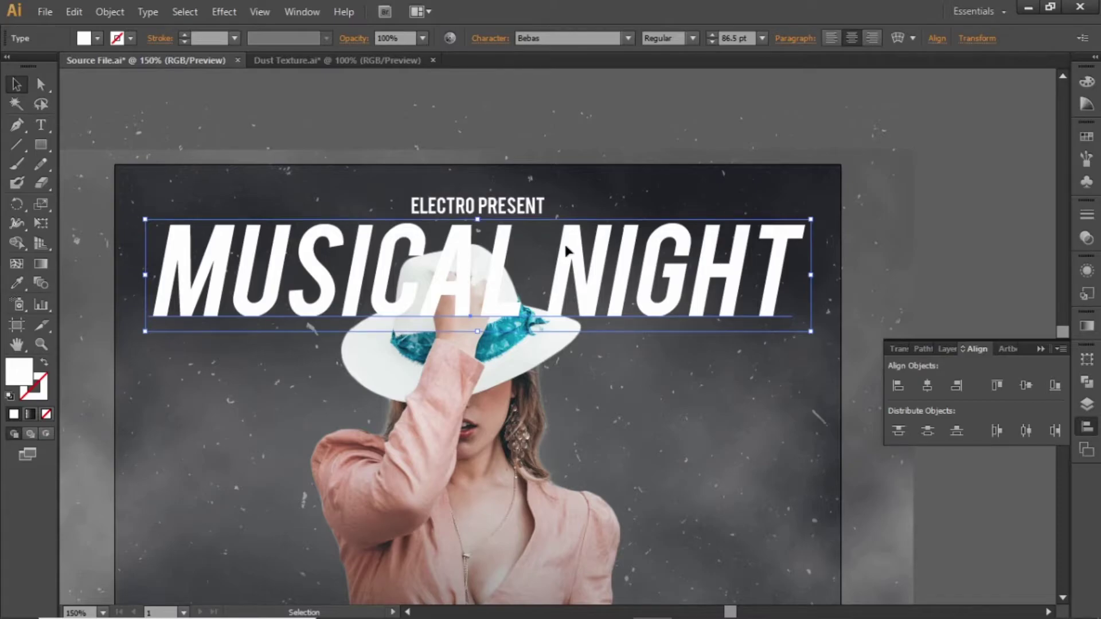
left_click_drag(569, 252, 931, 530)
left_click_drag(611, 527, 883, 541)
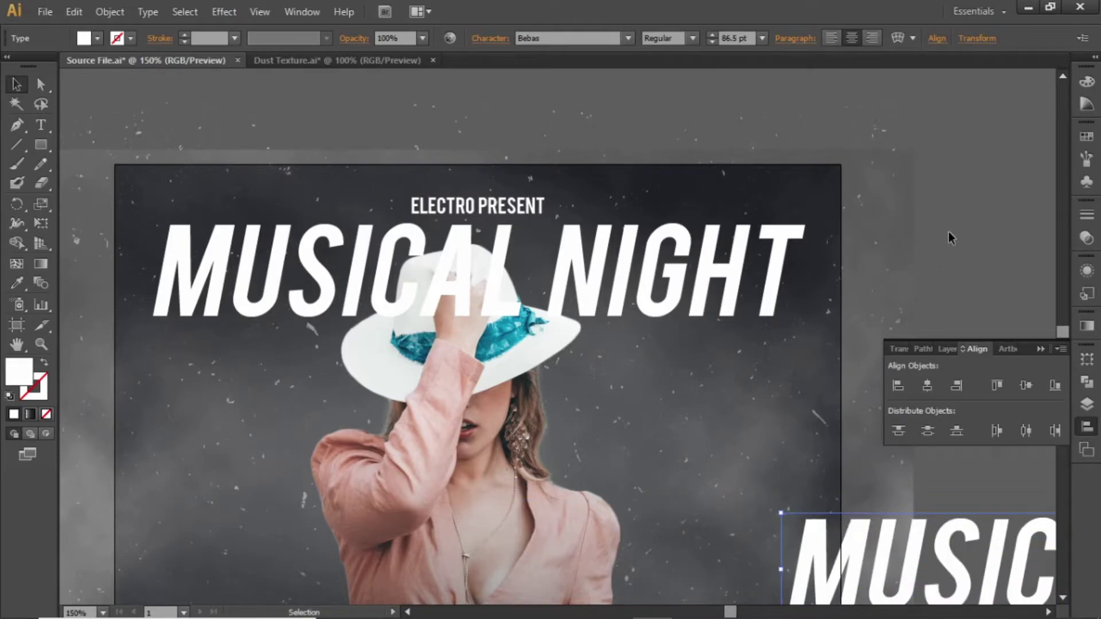
left_click(598, 256)
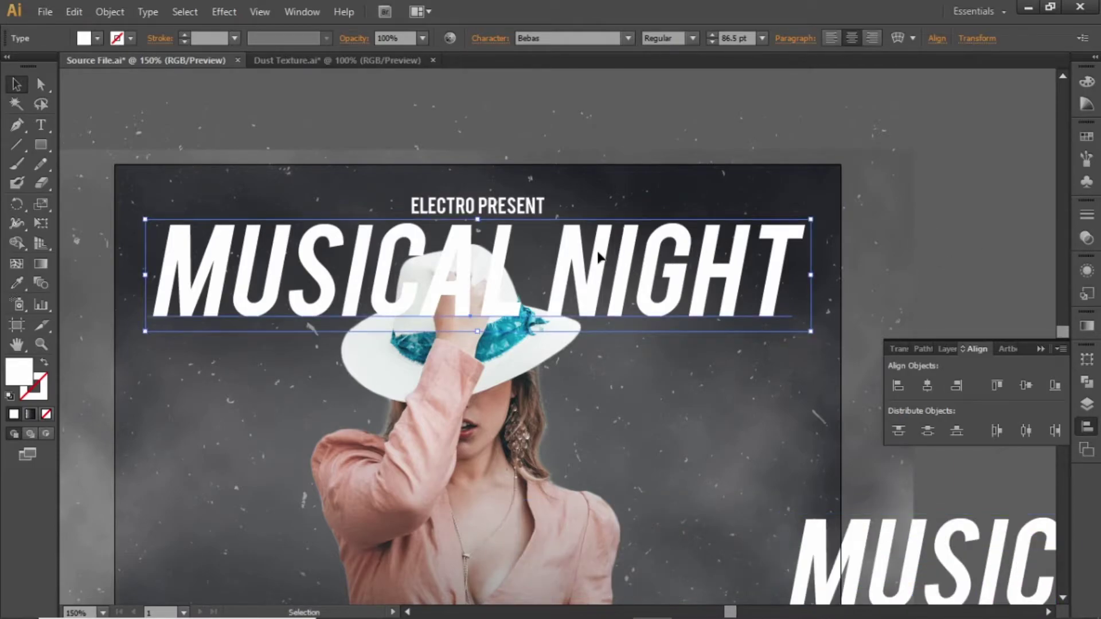
Step: Rename the layer entry of the MUSICAL NIGHT title on the poster to Headline
left_click(1093, 408)
left_click(1092, 408)
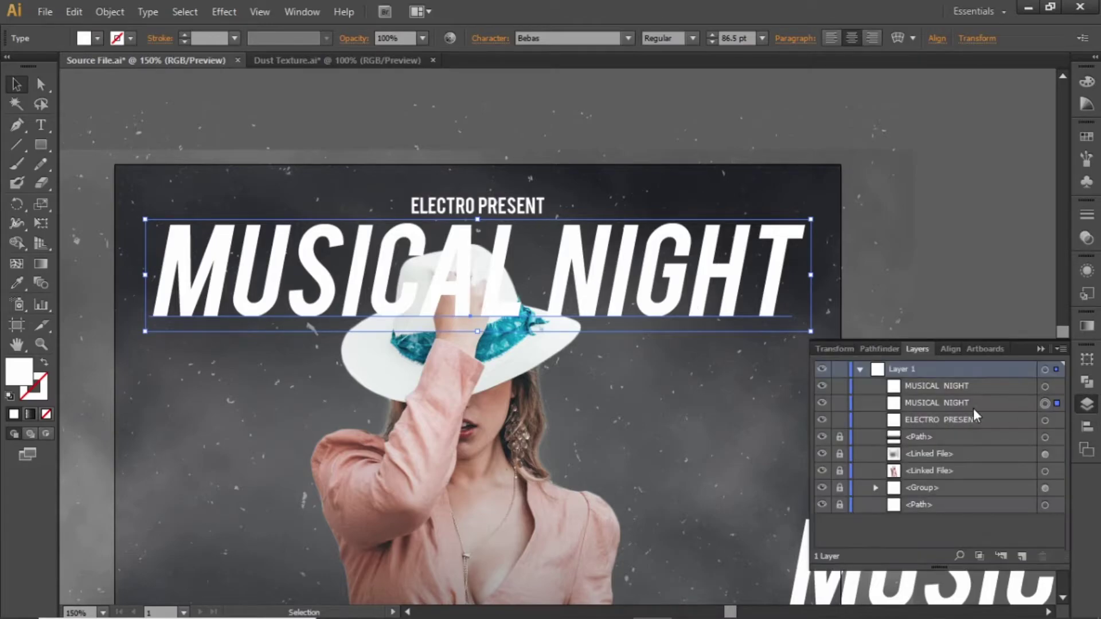
double_click(924, 402)
type("Headline")
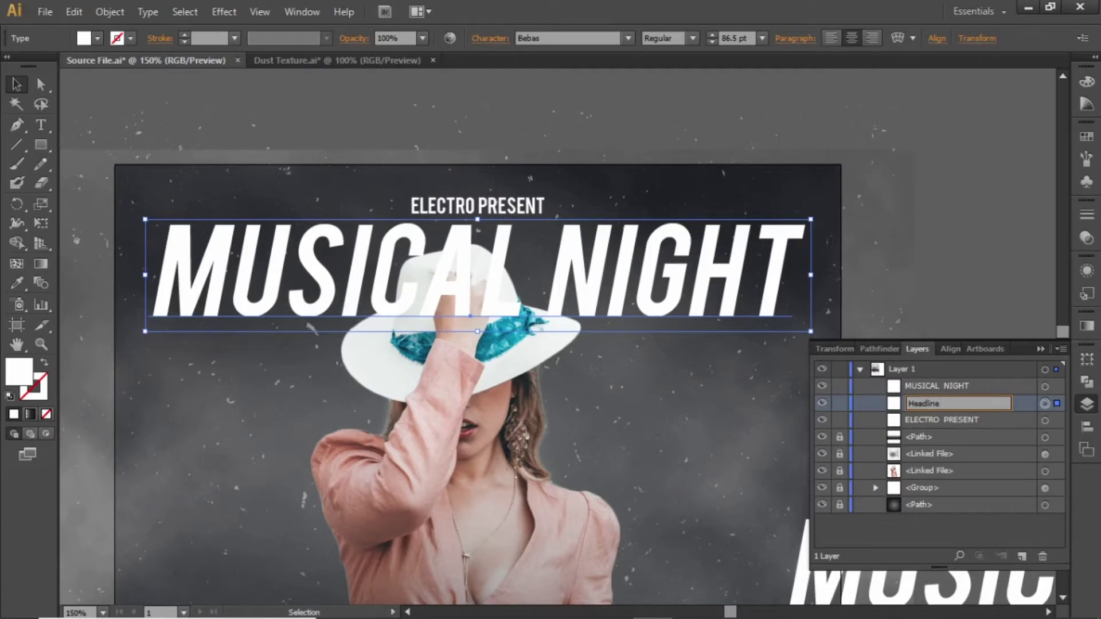
key("Return")
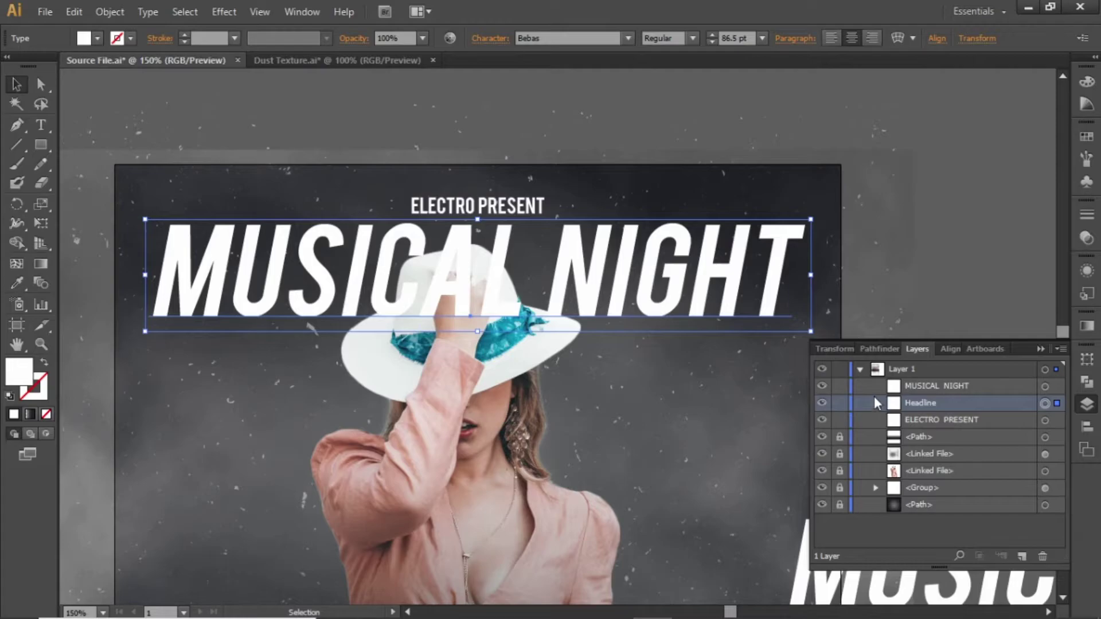
left_click(1040, 348)
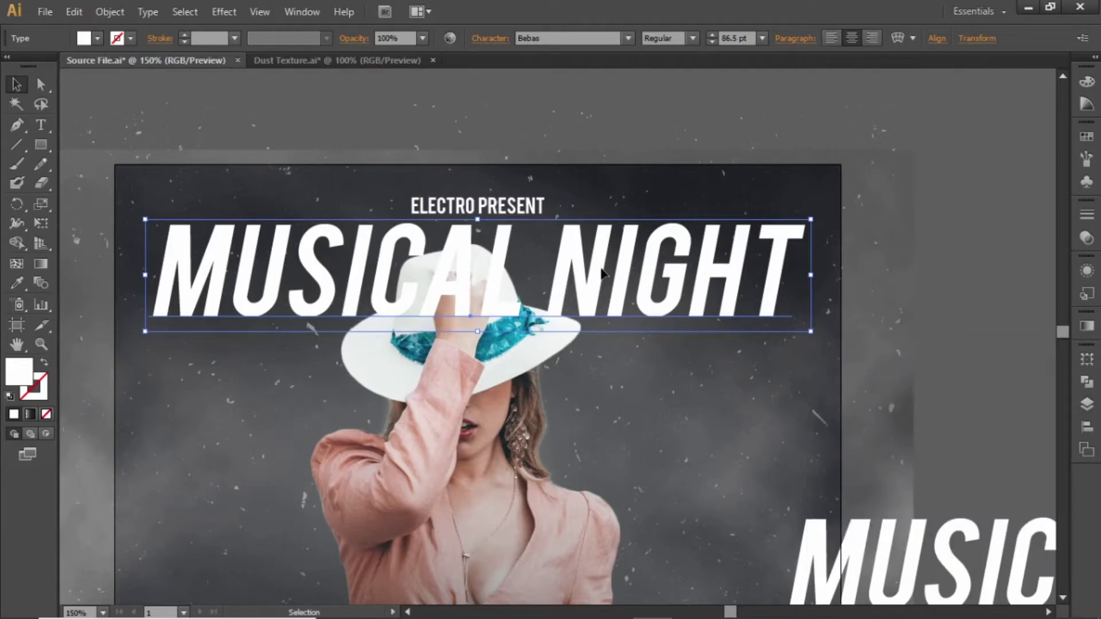
Step: Copy the Headline title, paste it in front at the same position, and rename the duplicate Copy Headline
left_click(74, 11)
left_click(118, 90)
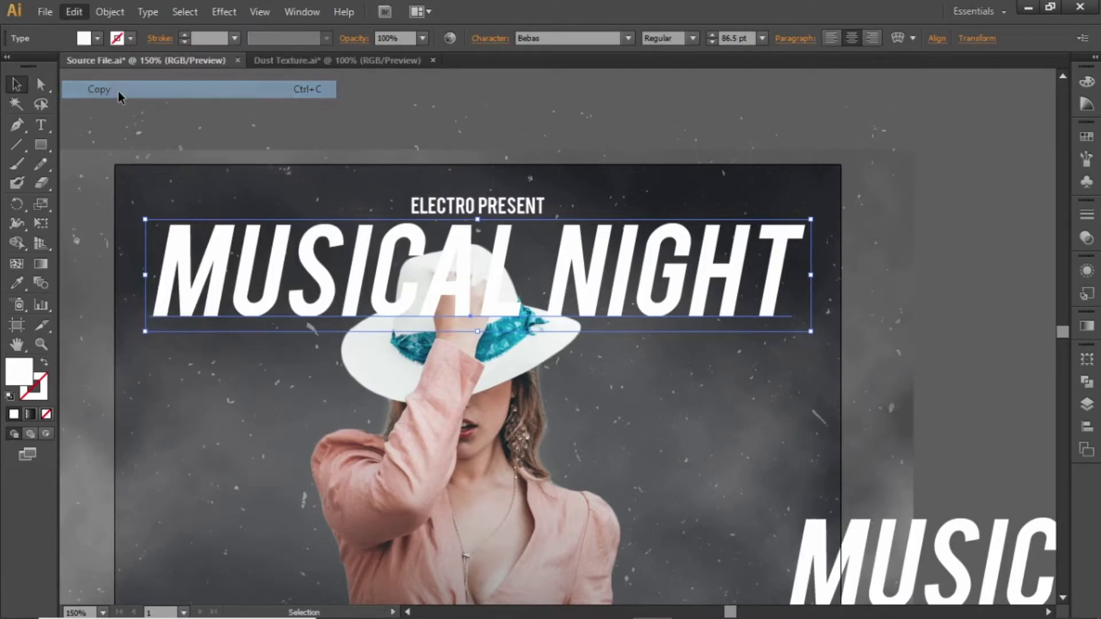
left_click(74, 14)
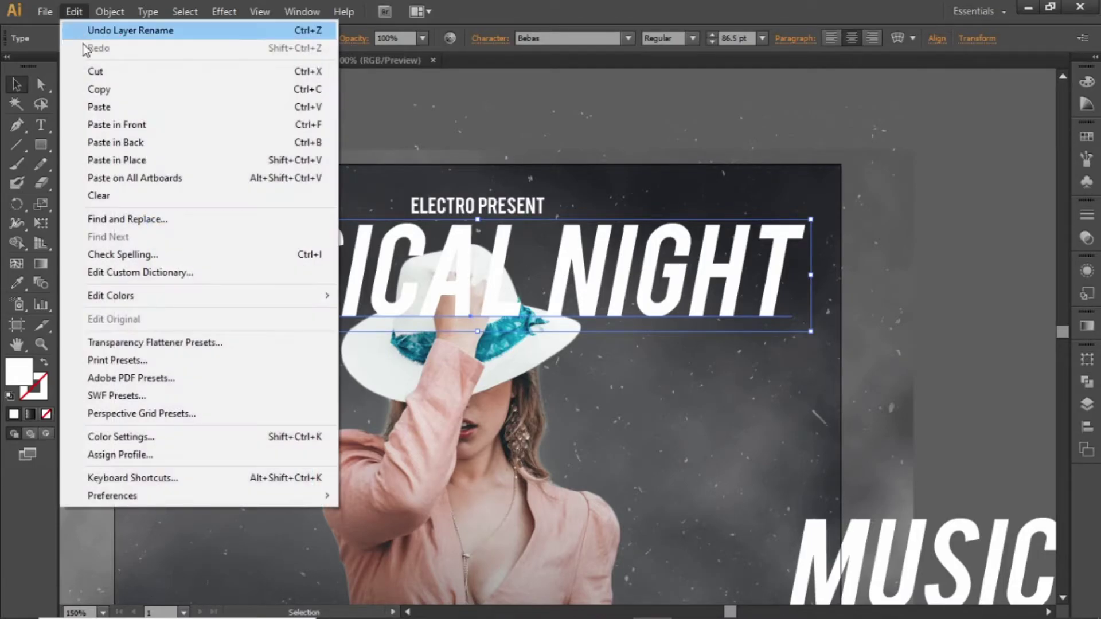
left_click(160, 127)
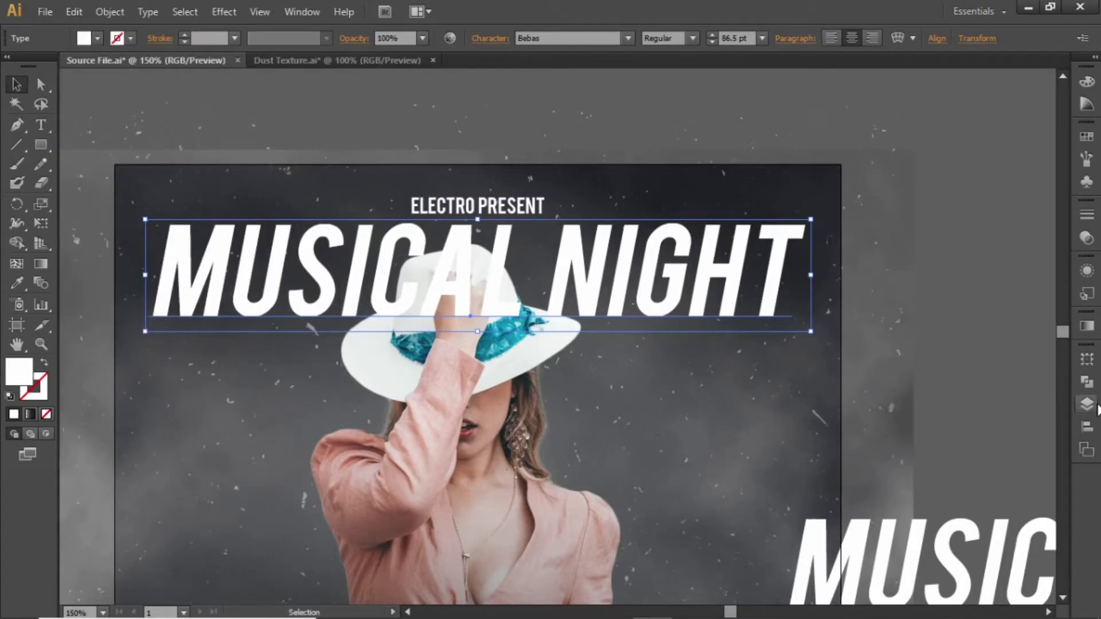
left_click(1094, 405)
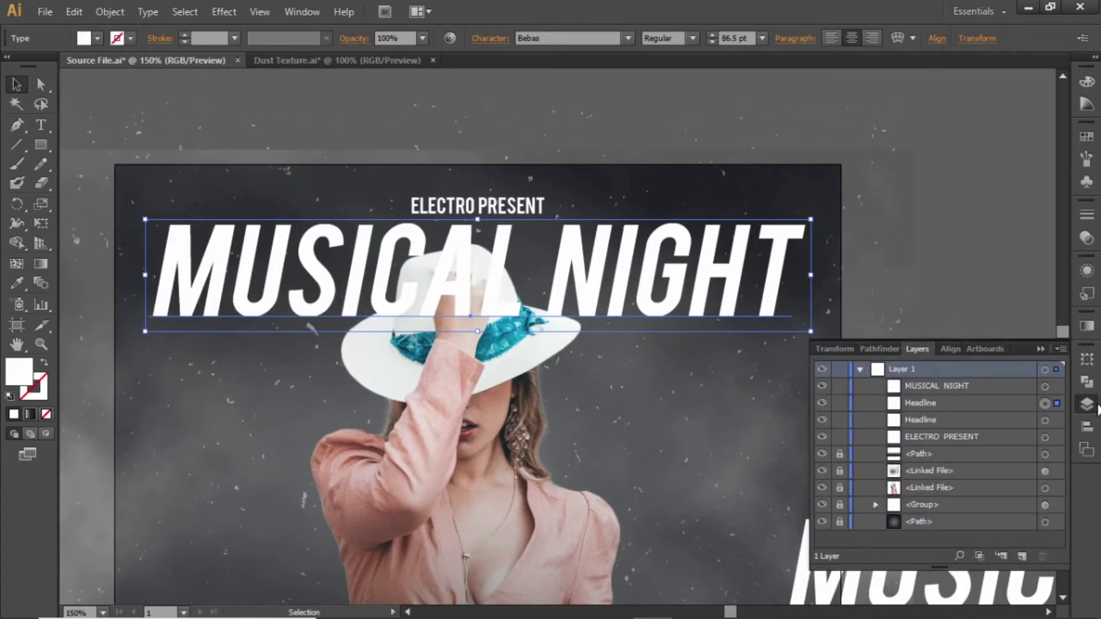
double_click(920, 403)
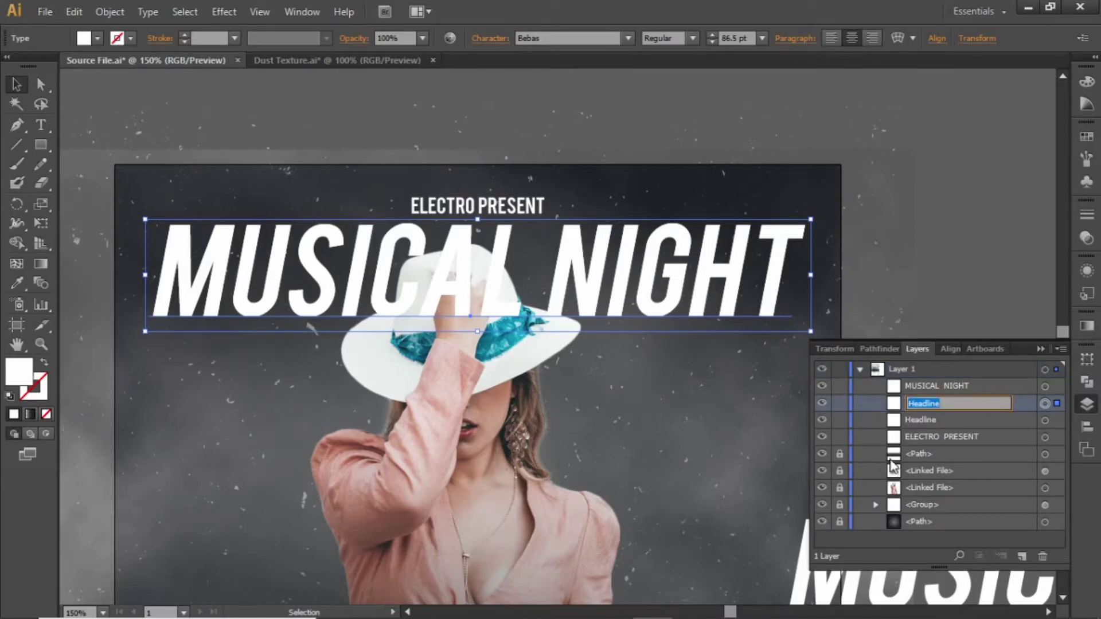
type("Copy Headl")
key("Return")
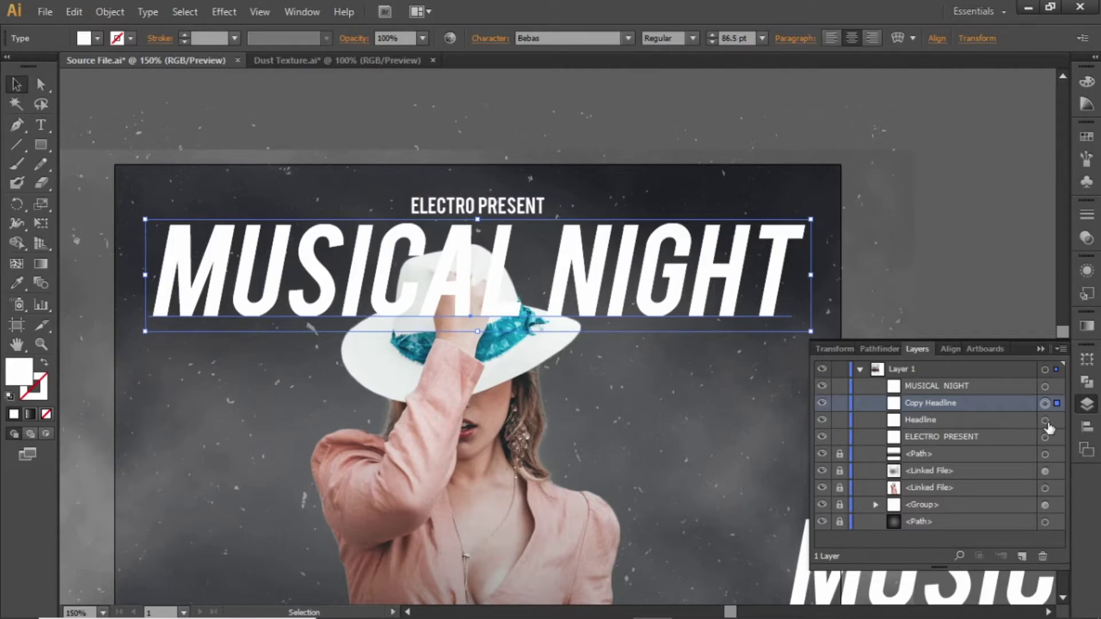
Step: Move the Headline text in the stacking order to just below the model photo and above the smoke group
left_click(947, 423)
left_click_drag(947, 415, 946, 493)
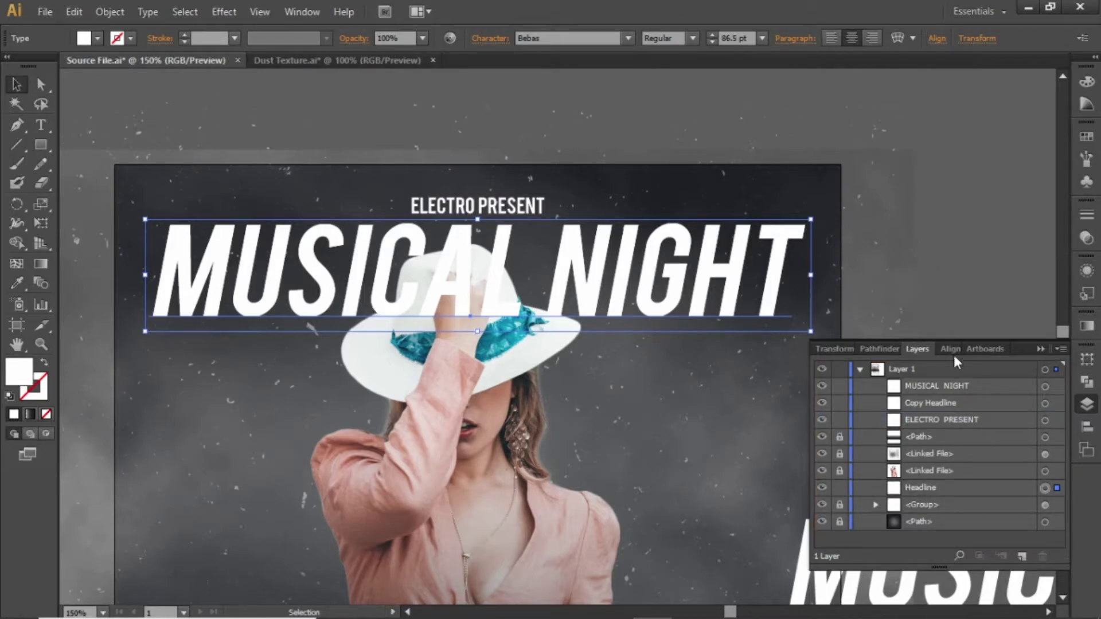
Step: Remove the fill from the Copy Headline text and give it a dark maroon stroke (R=83 G=41 B=43)
left_click(1044, 403)
left_click(48, 415)
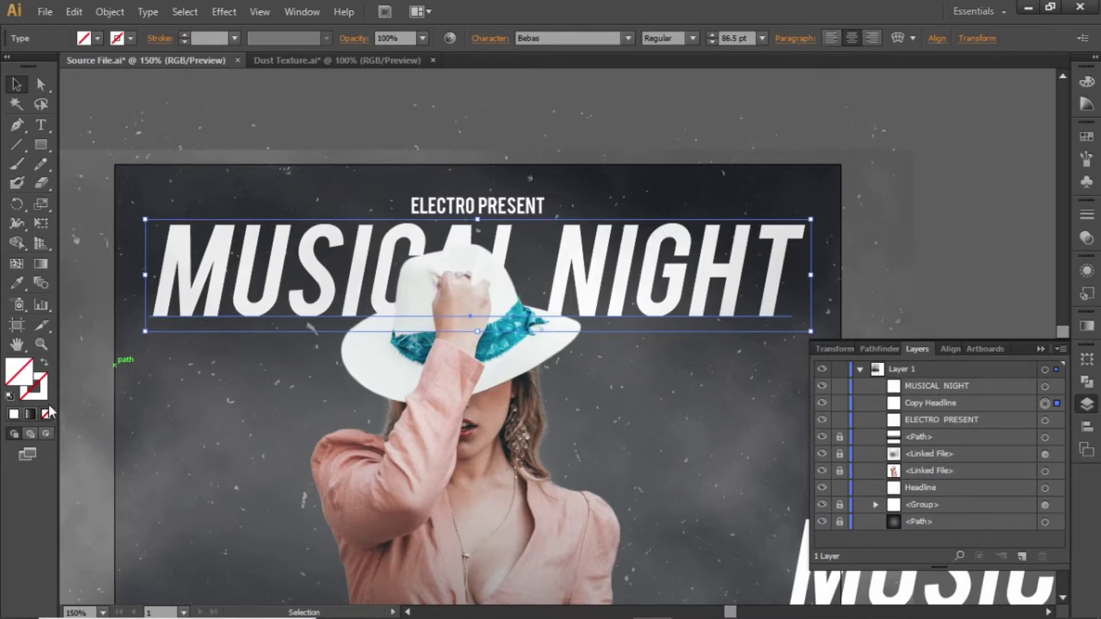
left_click(44, 385)
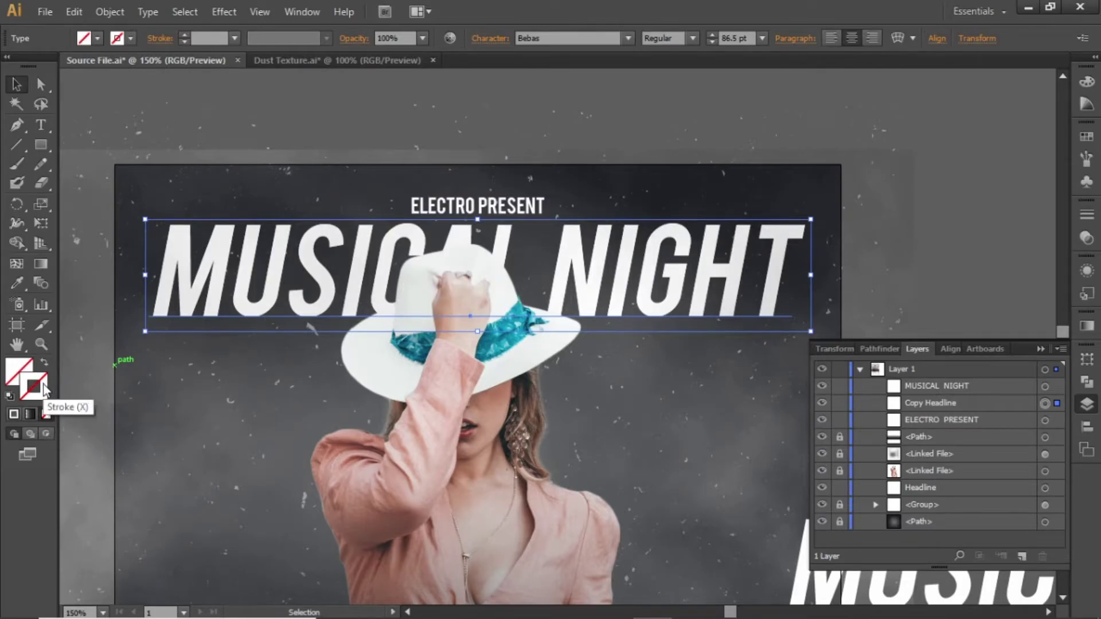
left_click(1086, 136)
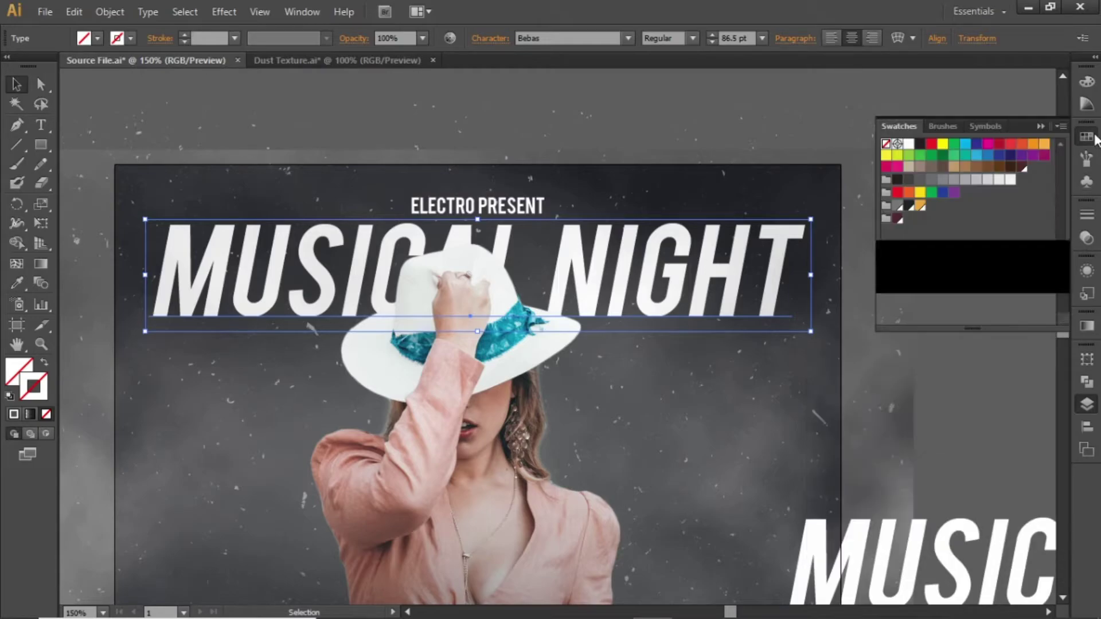
left_click(898, 220)
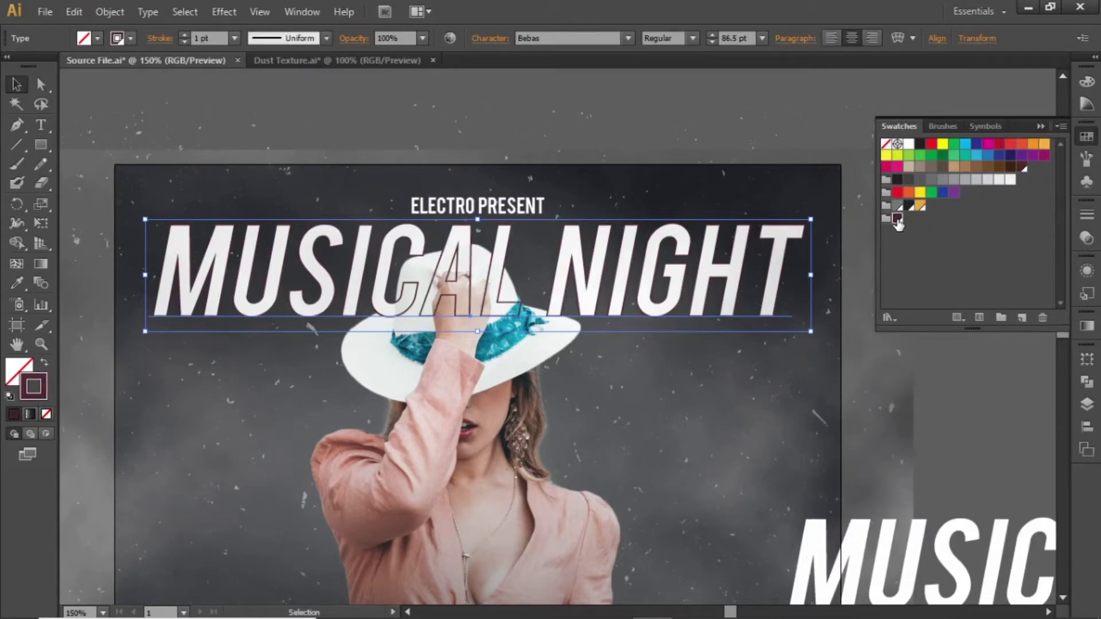
Step: Lower the opacity of the outlined Copy Headline text to 50% and deselect it
left_click(421, 38)
left_click(449, 146)
left_click(516, 132)
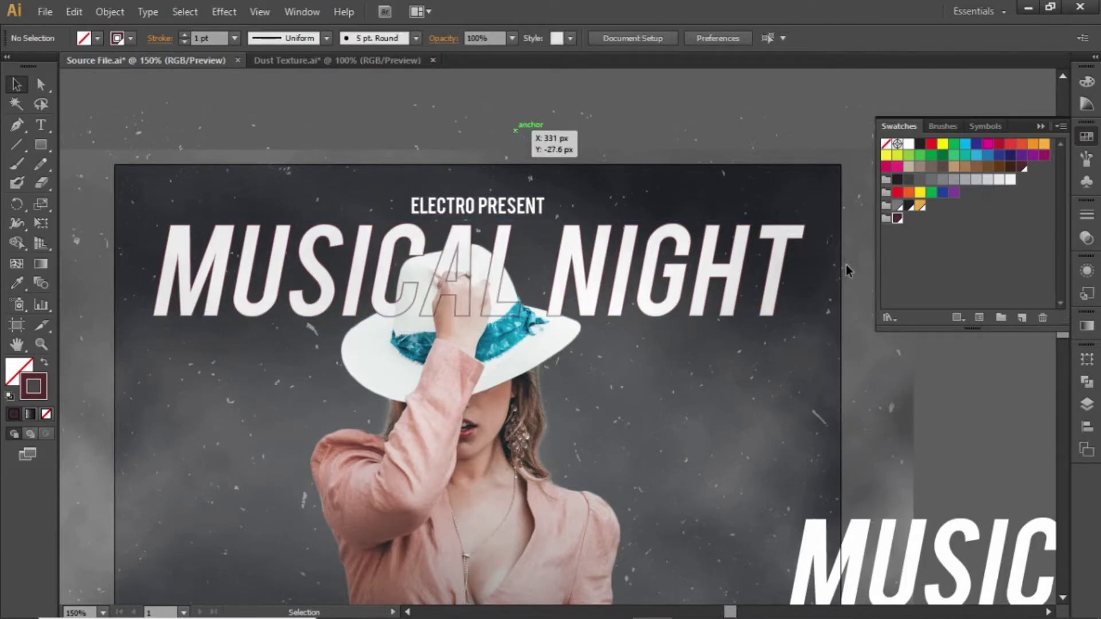
Step: Check the RGB values of the maroon swatch and examine the outlined title up close where it crosses the hat
double_click(896, 219)
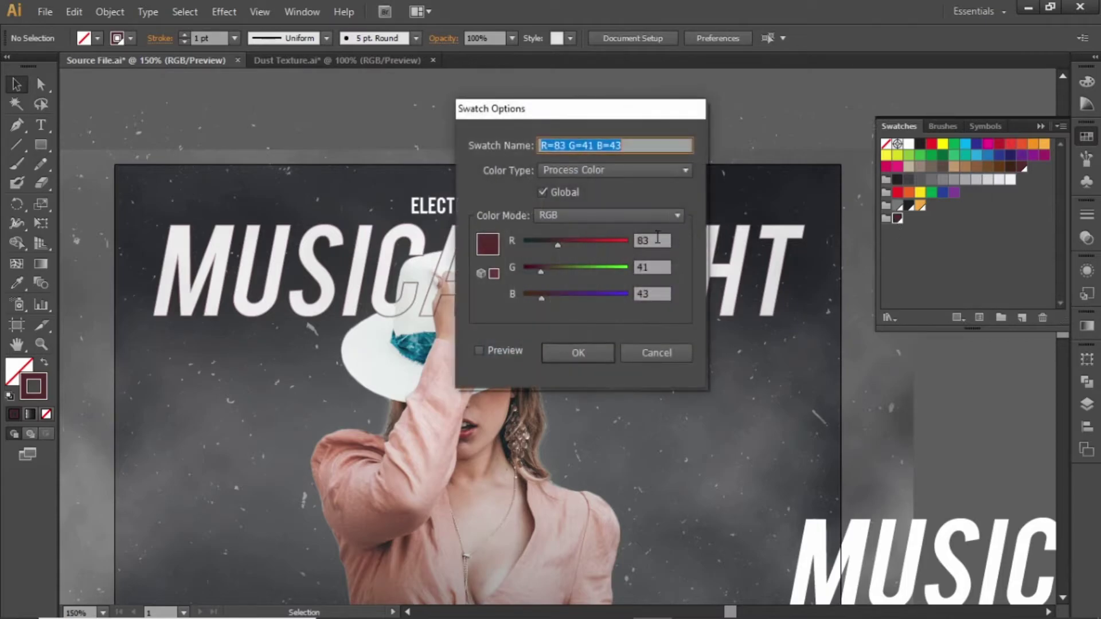
left_click(589, 356)
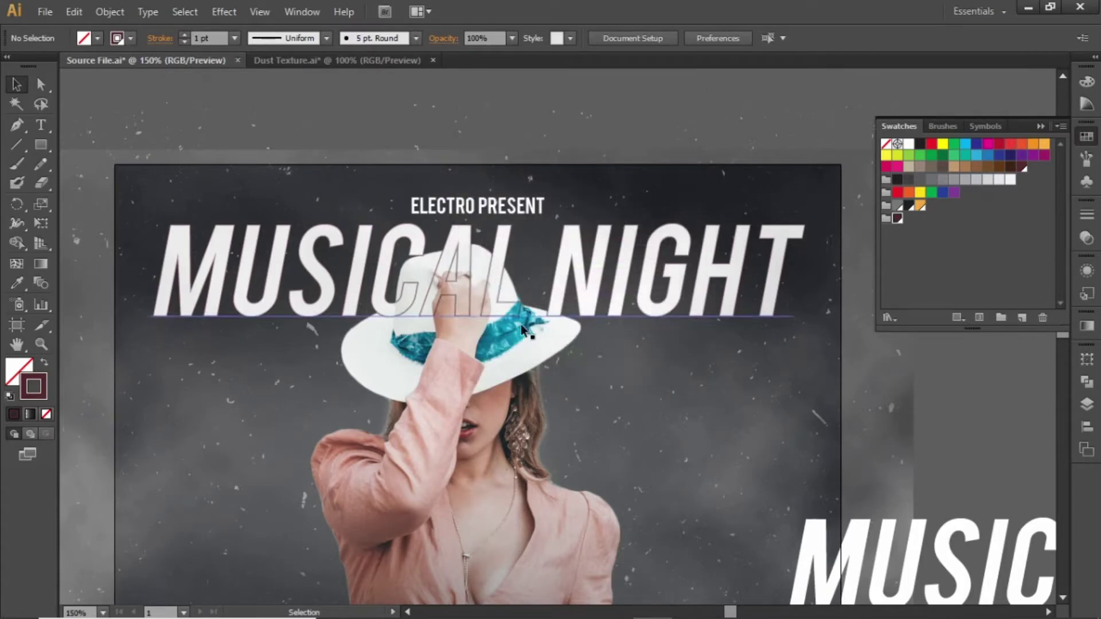
key("z")
left_click_drag(322, 185, 639, 413)
left_click_drag(542, 318, 569, 369)
key("v")
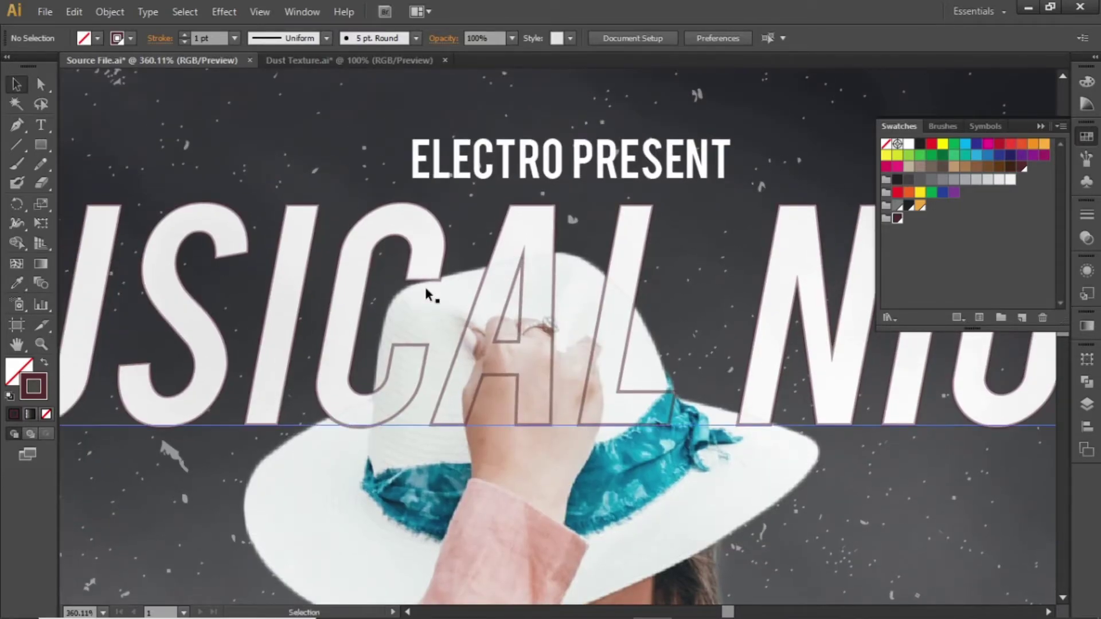
left_click_drag(633, 439, 573, 334)
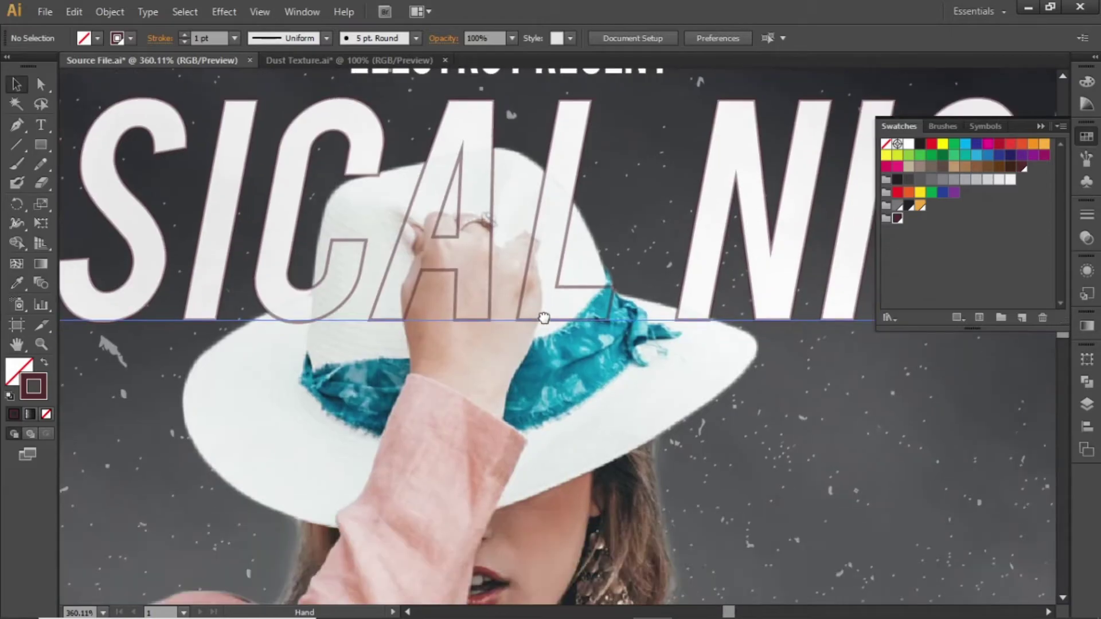
Step: Set the tracking of the ELECTRO PRESENT text to 700
key("ctrl+minus")
key("ctrl+minus")
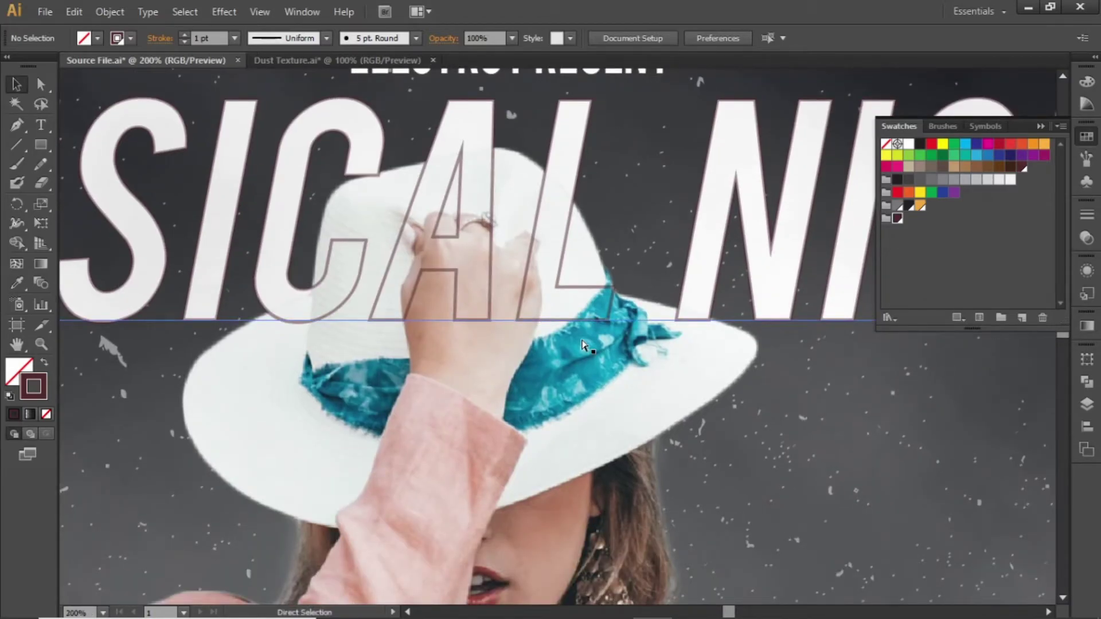
left_click_drag(465, 226, 518, 416)
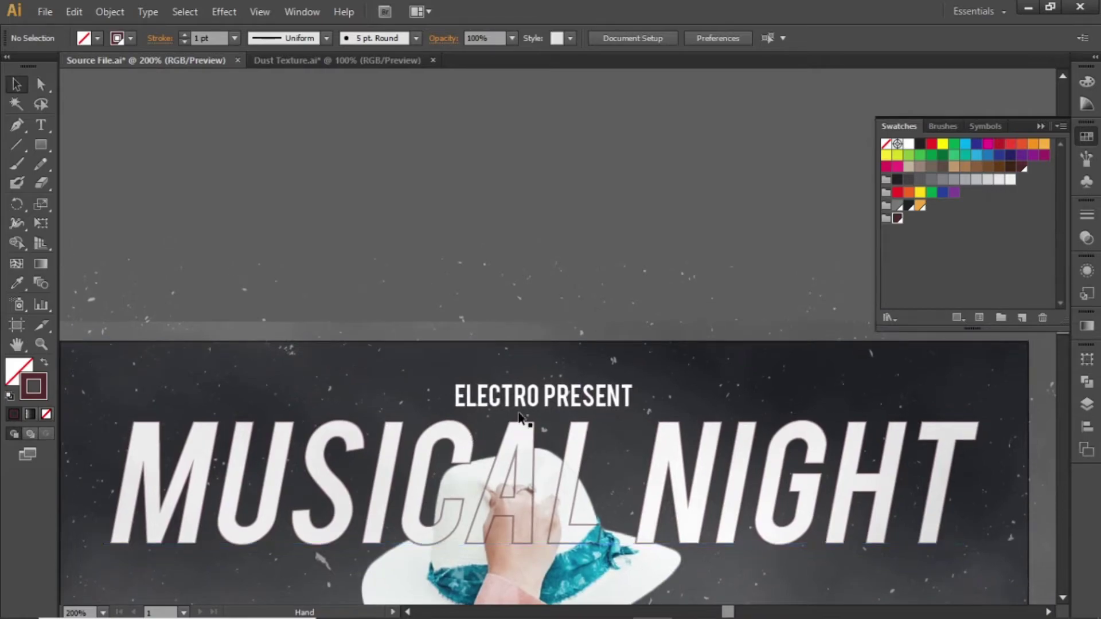
left_click(591, 401)
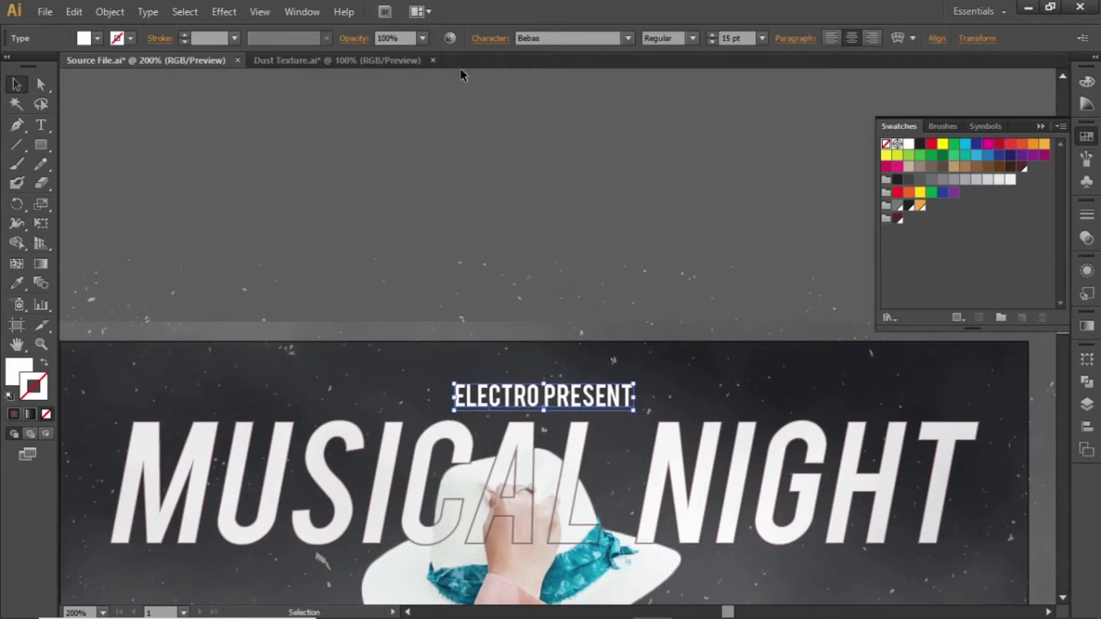
left_click(479, 41)
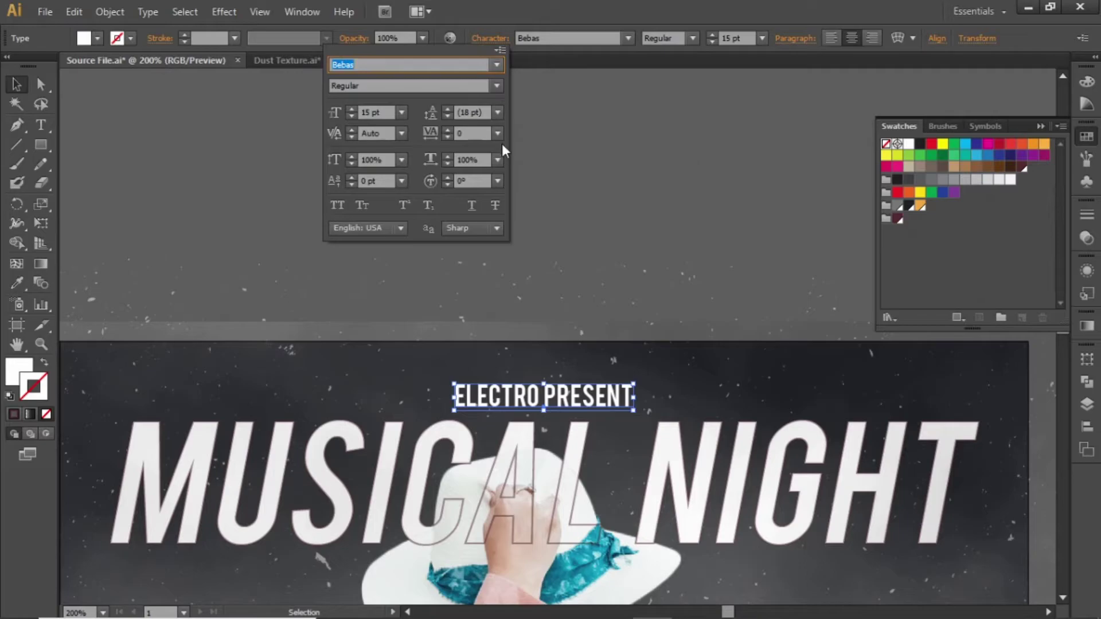
left_click(482, 133)
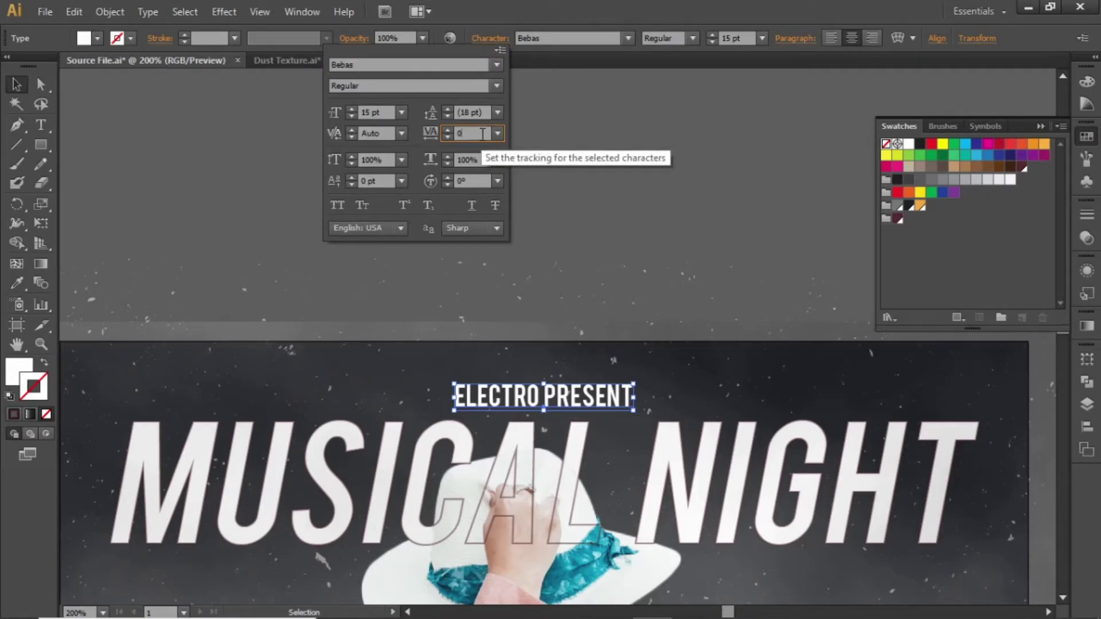
type("700")
key("Return")
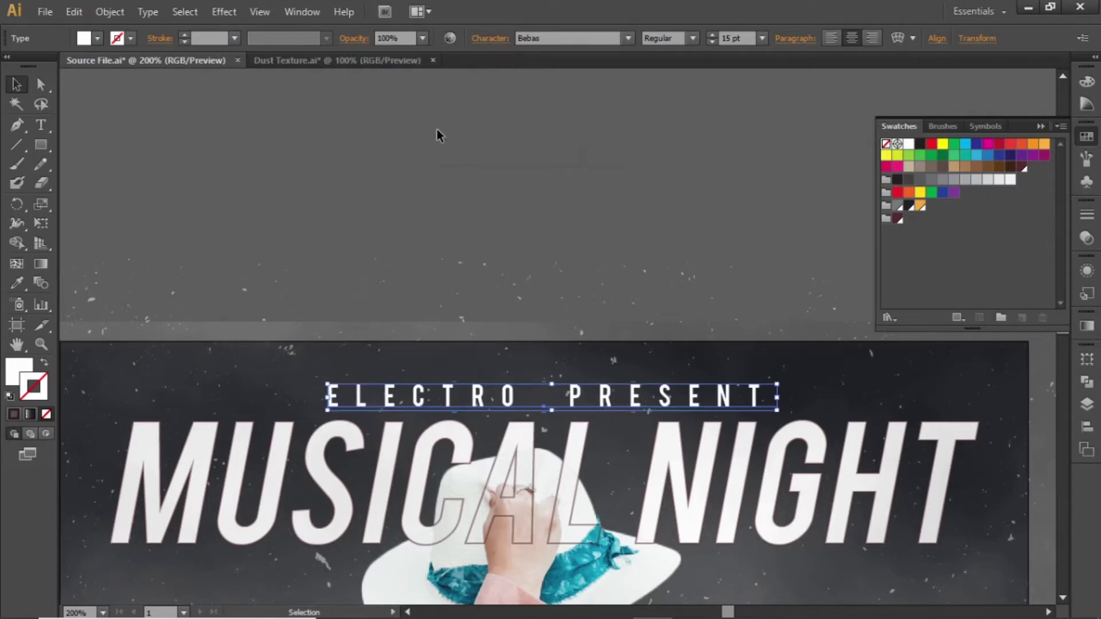
Step: Nudge the ELECTRO PRESENT text up four increments, lower its opacity to 80%, and deselect it
key("Up")
key("Up")
key("Up")
key("Up")
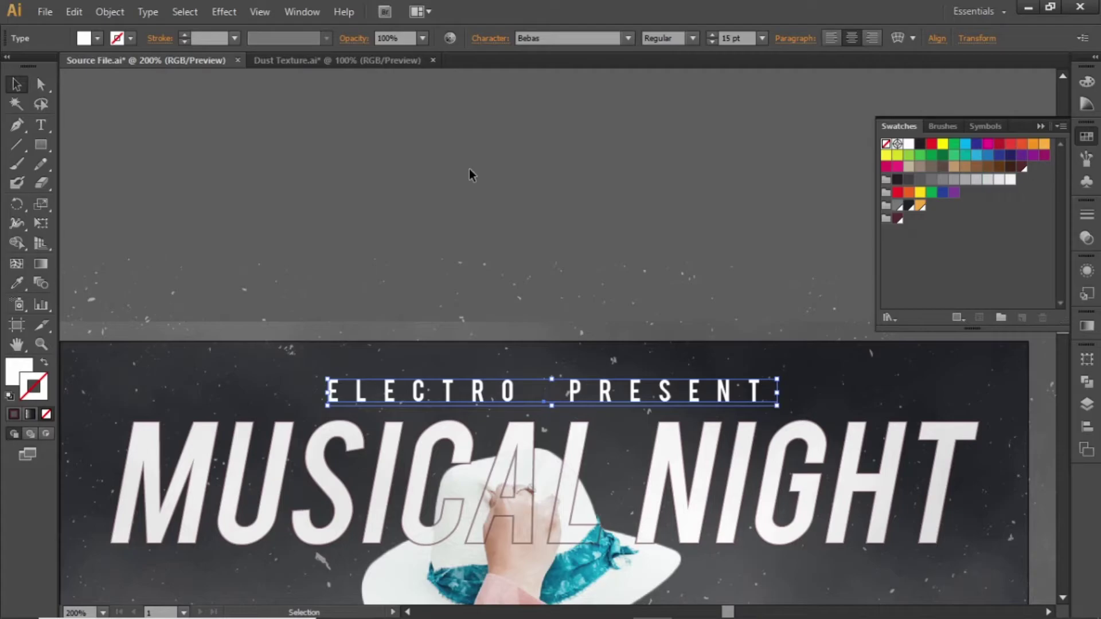
left_click(418, 39)
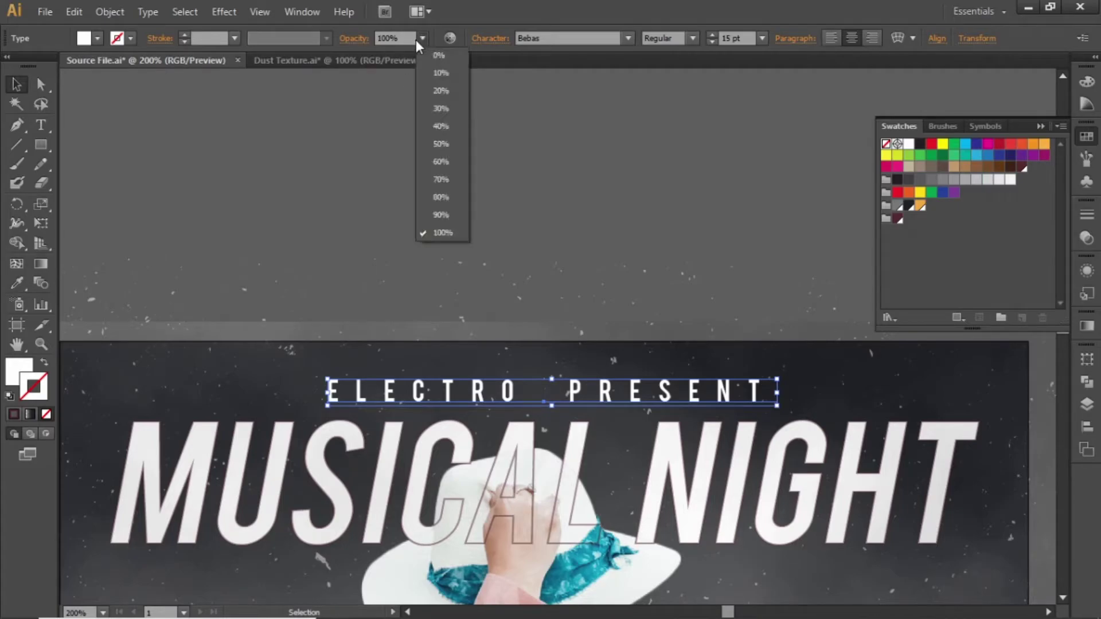
left_click(441, 197)
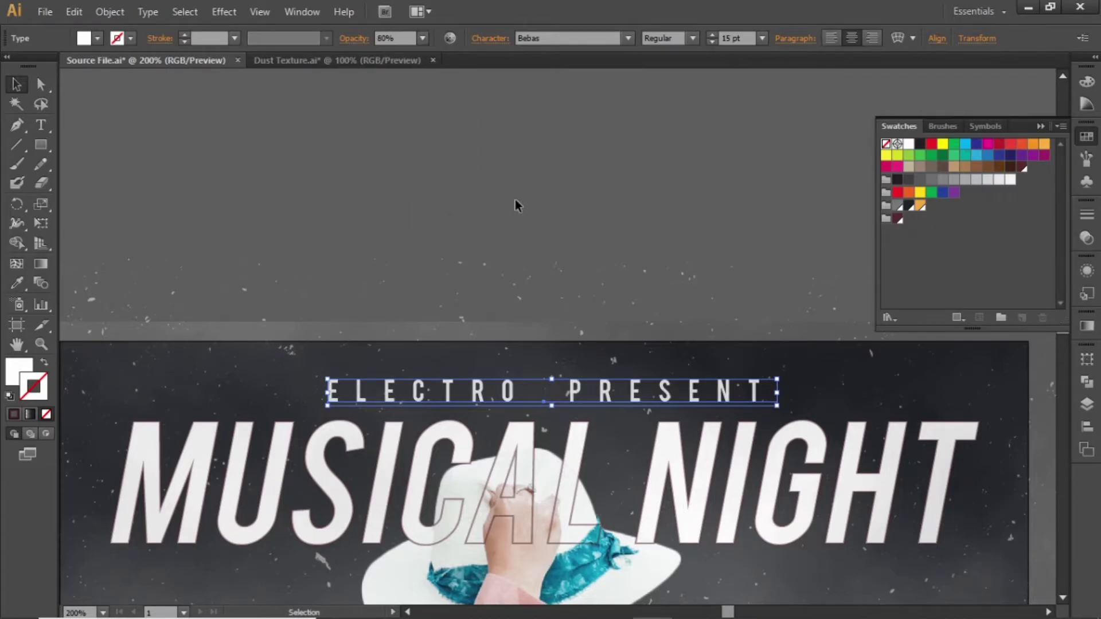
key("ctrl+minus")
key("ctrl+minus")
left_click(578, 339)
Step: Move the spare MUSICAL NIGHT copy left onto the poster so it starts over the model's chest
left_click_drag(653, 266, 600, 123)
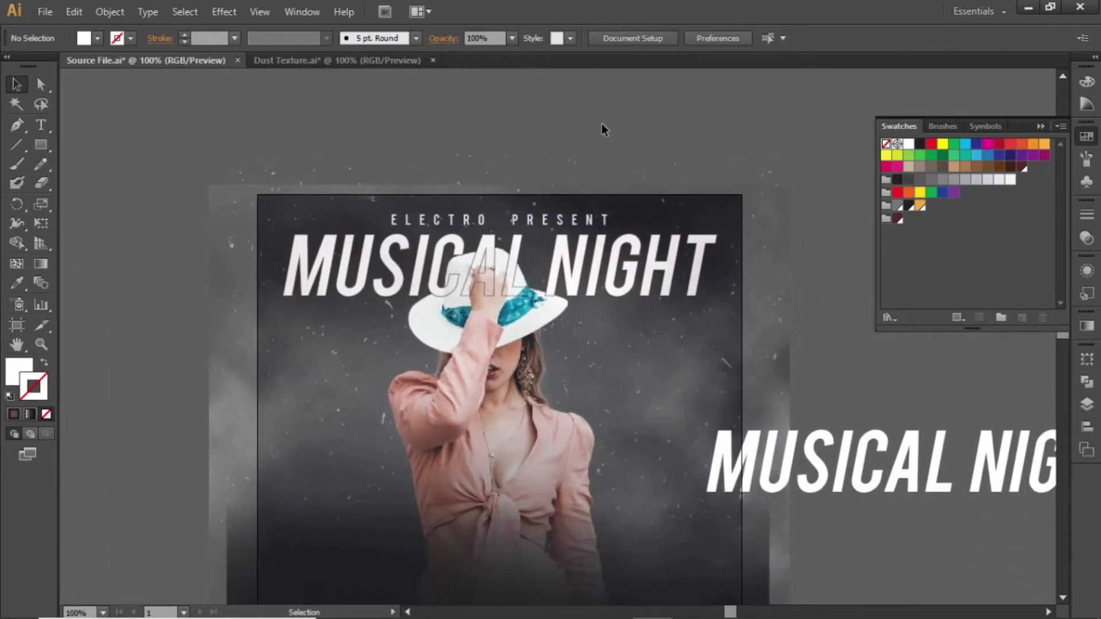
left_click_drag(631, 444, 624, 319)
left_click_drag(821, 347, 592, 316)
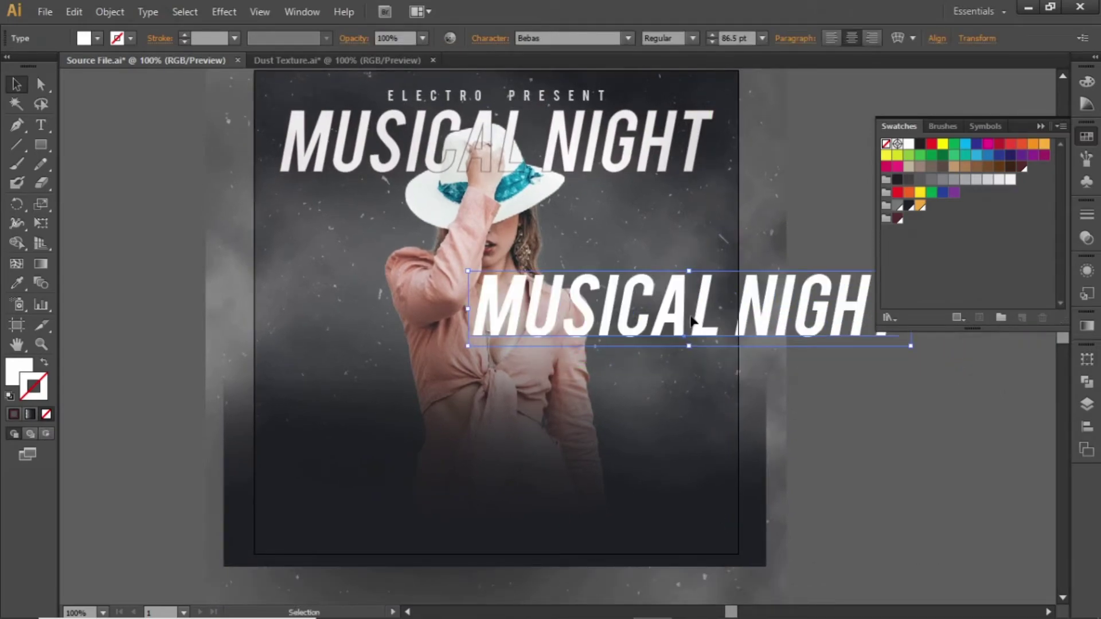
Step: Replace the wording of the spare MUSICAL NIGHT copy with 13 and MAY on two lines
double_click(691, 321)
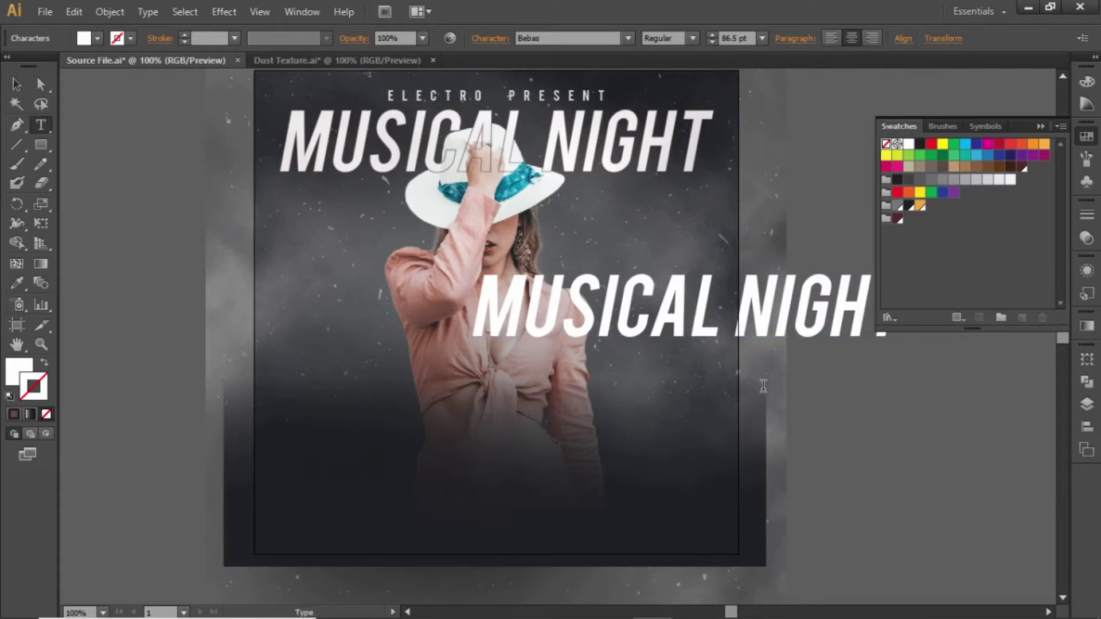
key("ctrl+a")
type("13")
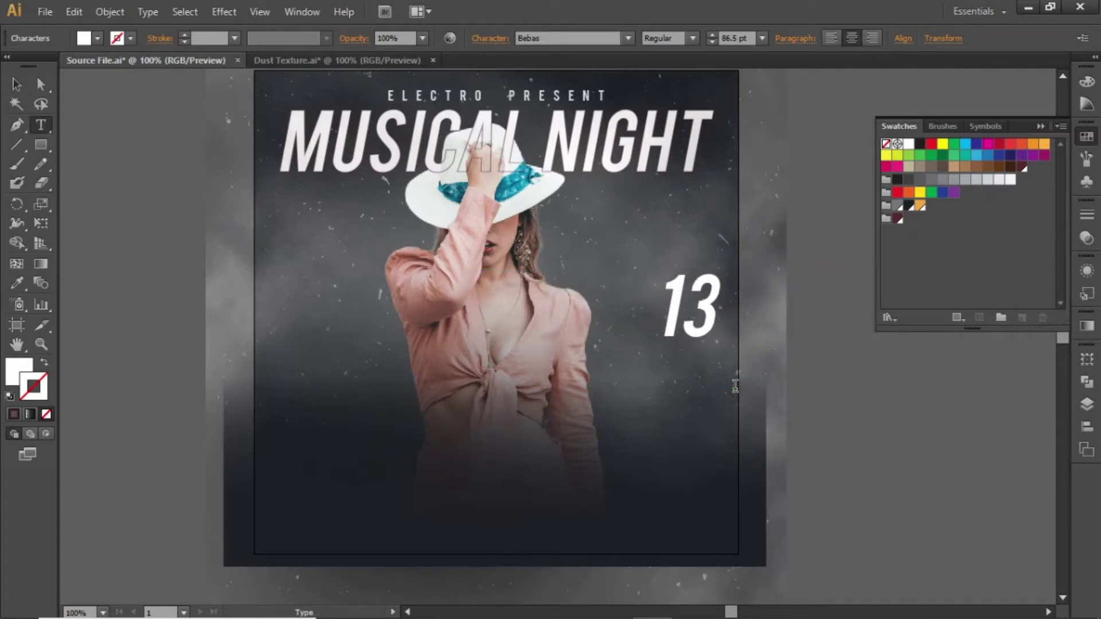
key("Return")
type("MAY")
key("Escape")
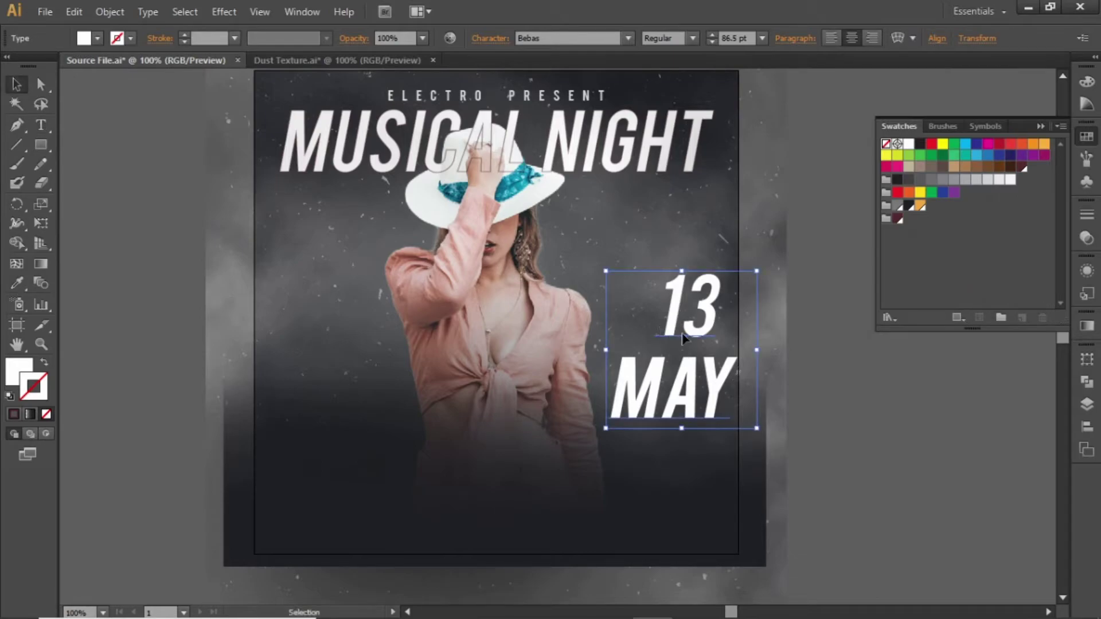
Step: Reduce the font size of the 13 MAY text to 30 pt
left_click(725, 38)
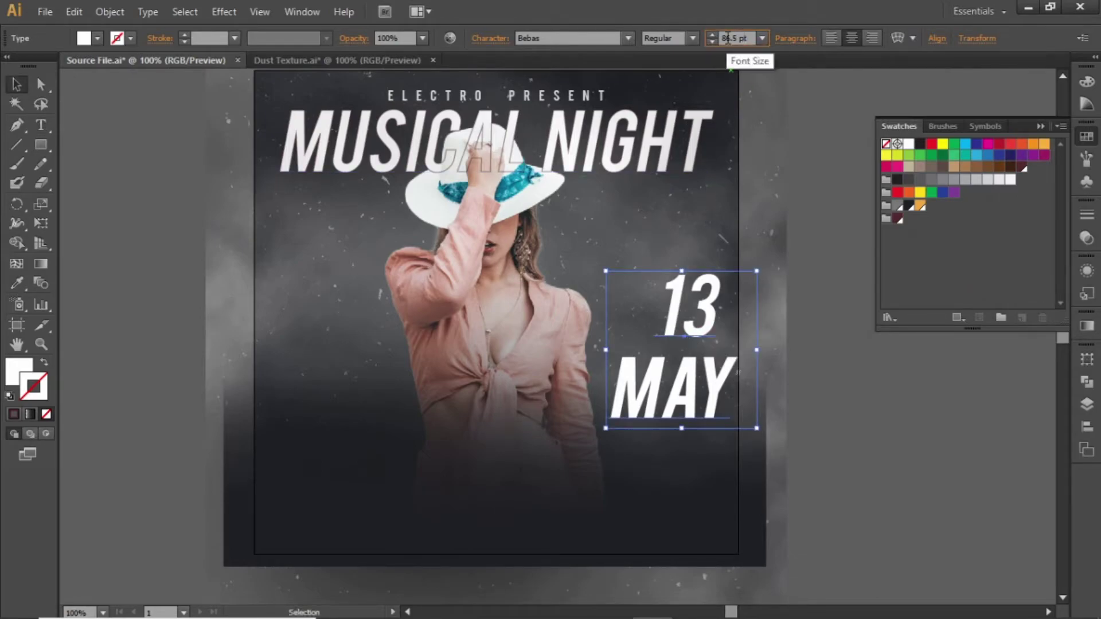
scroll(725, 38, "down", 15)
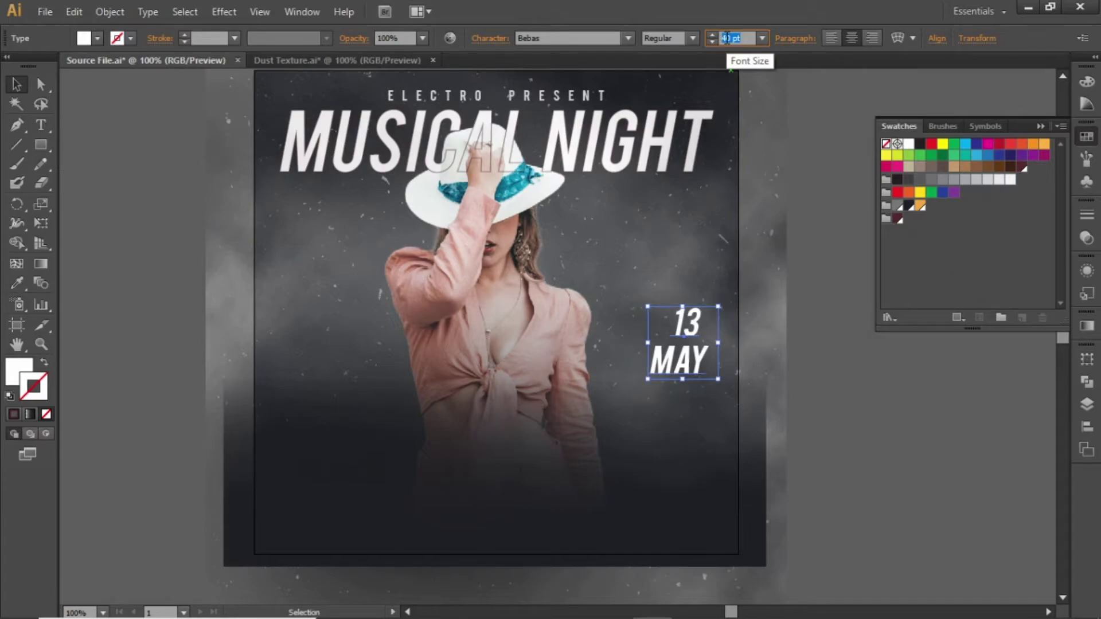
scroll(725, 38, "down", 10)
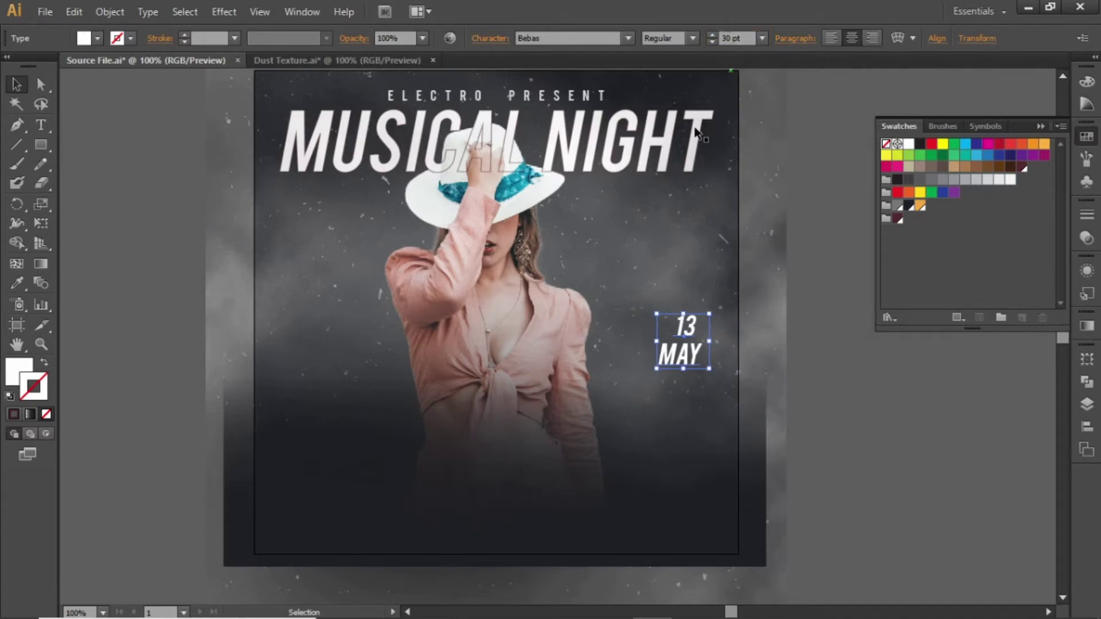
left_click_drag(604, 249, 571, 299)
Step: Fill only the word MAY with the orange-yellow gradient swatch and deselect the text
left_click(653, 378)
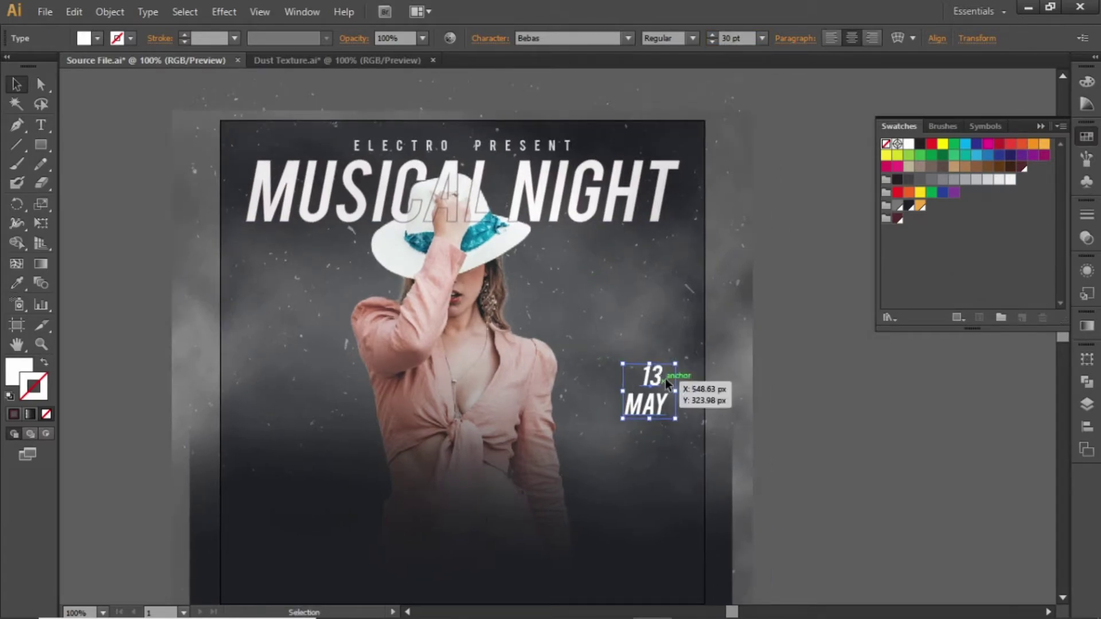
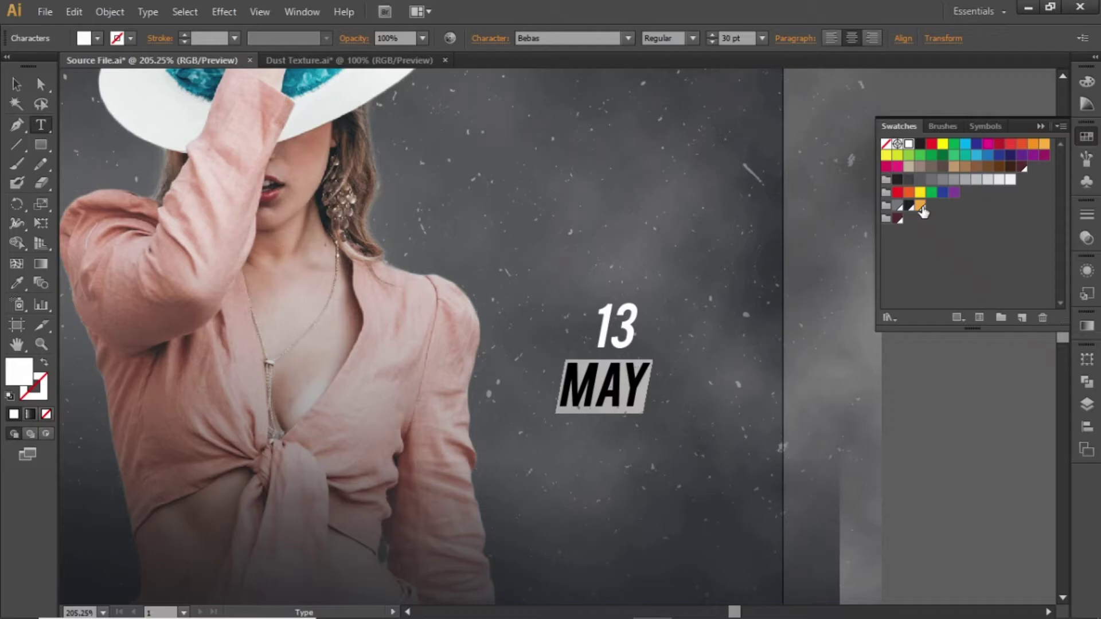
left_click(921, 208)
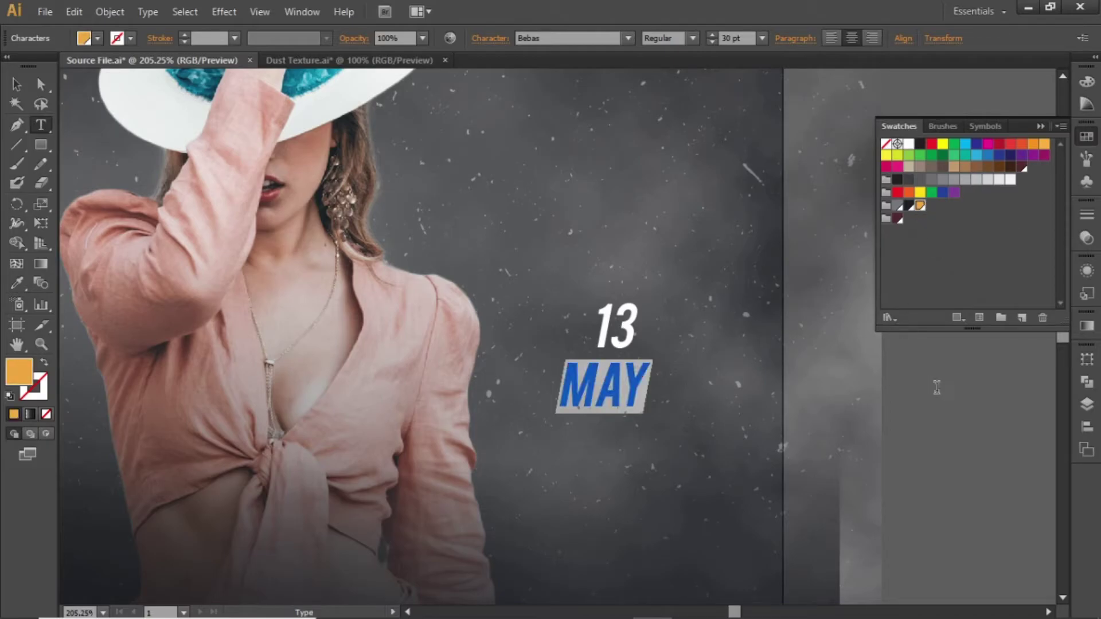
key("Escape")
left_click(1014, 367)
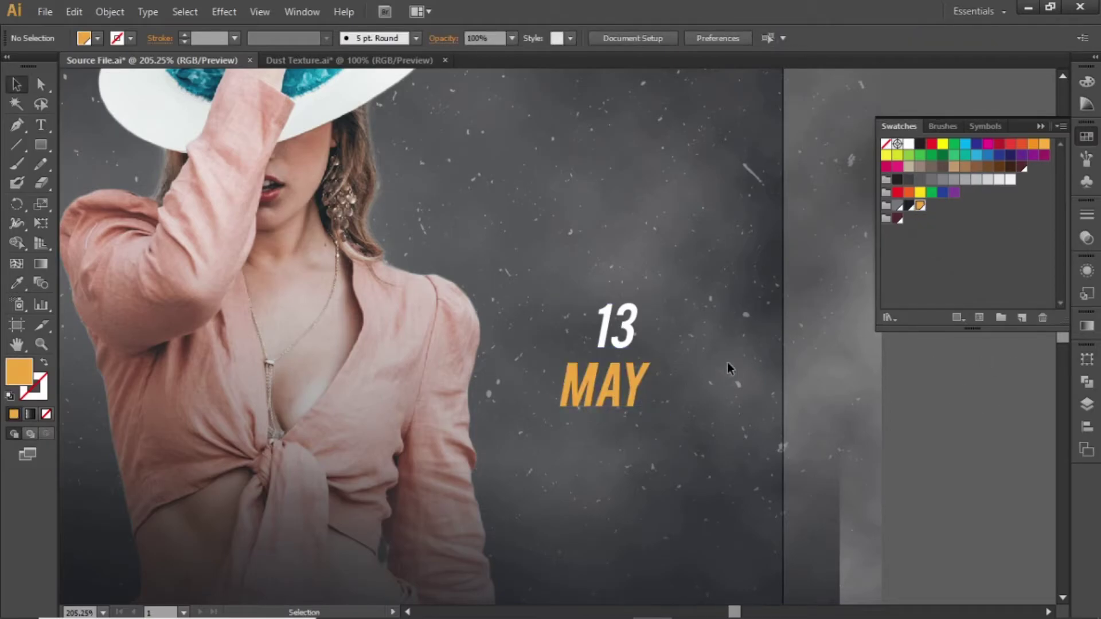
Step: Place a copy of the 13 MAY text on the left side of the model, level with the original
scroll(727, 362, "down", 2)
left_click_drag(465, 373, 630, 373)
left_click(765, 338)
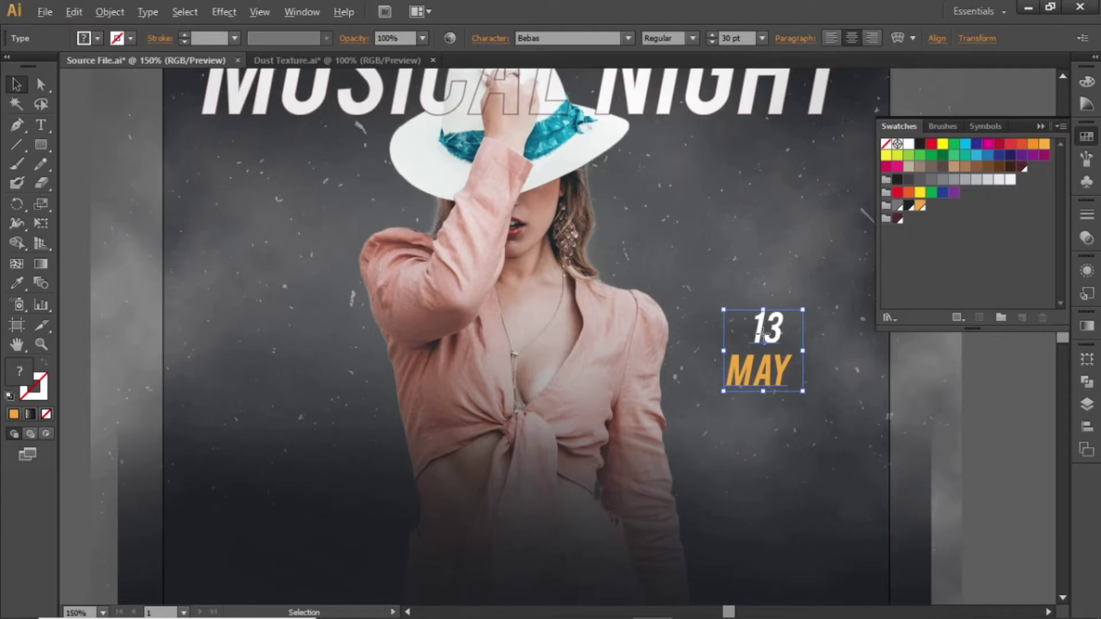
left_click_drag(763, 335, 289, 330)
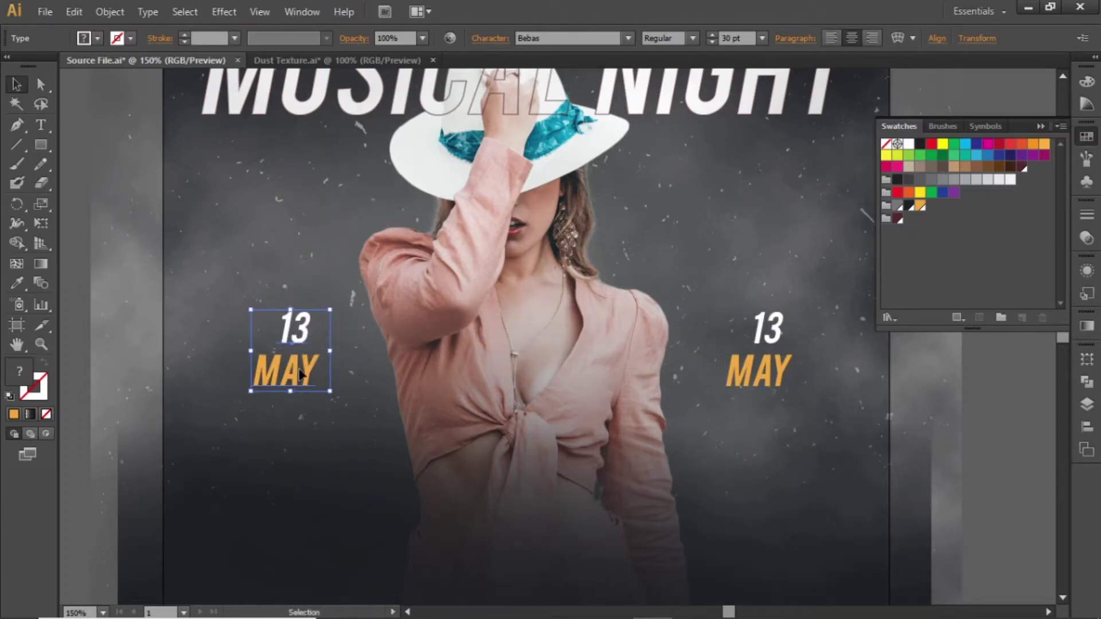
Step: Replace the copied date's wording with DJ on the first line and PARTY on the second, and deselect it
double_click(300, 347)
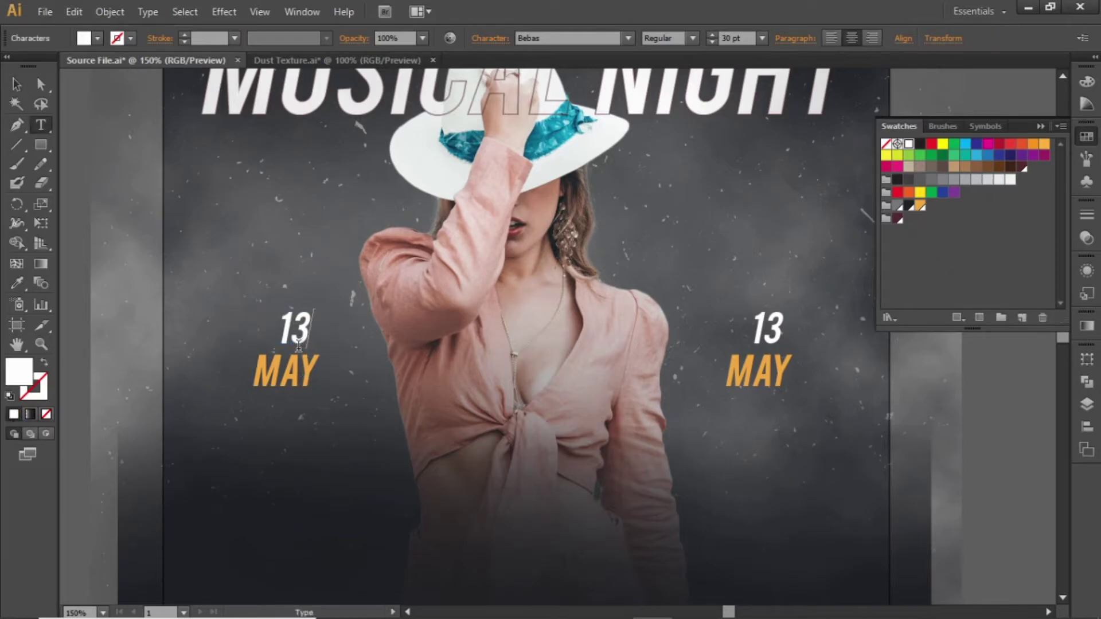
key("BackSpace")
key("BackSpace")
type("DJ")
key("Down")
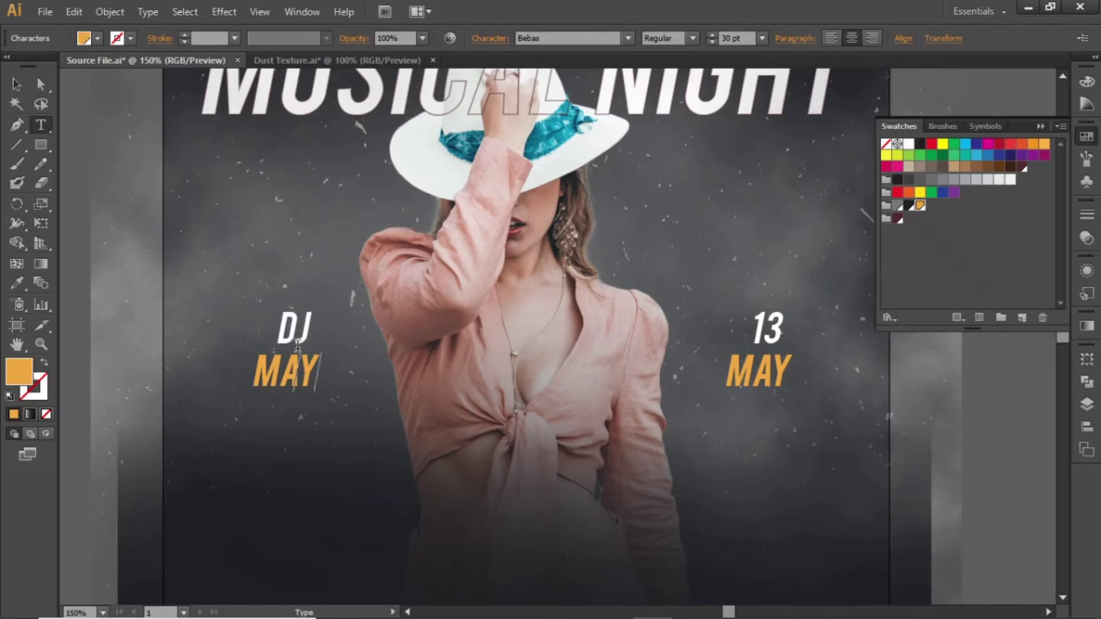
key("BackSpace")
key("BackSpace")
key("BackSpace")
type("PARTY")
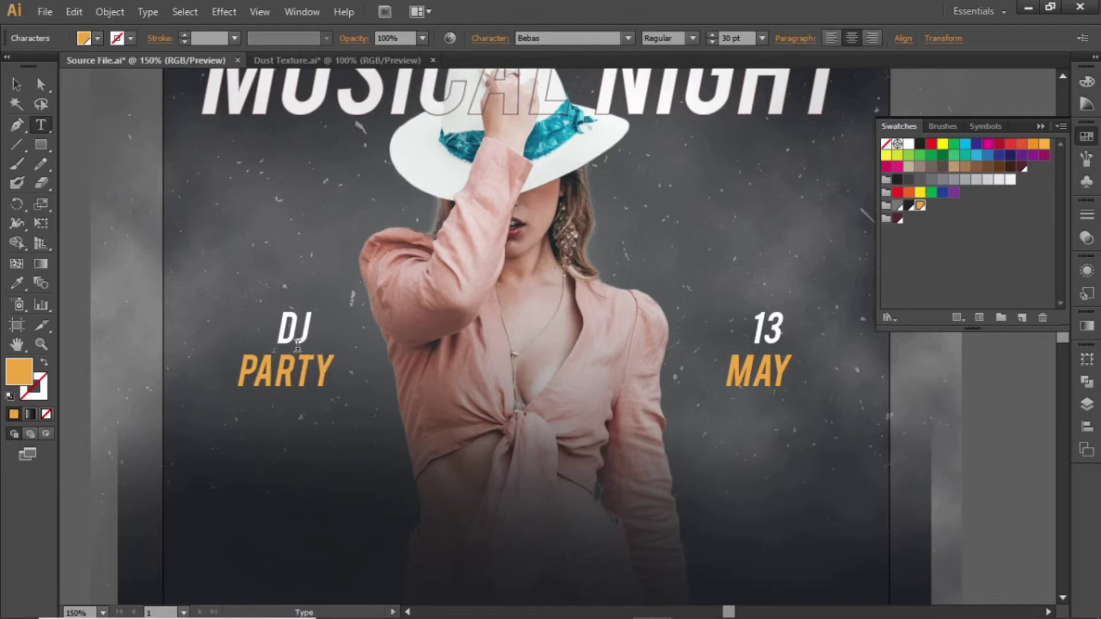
key("Escape")
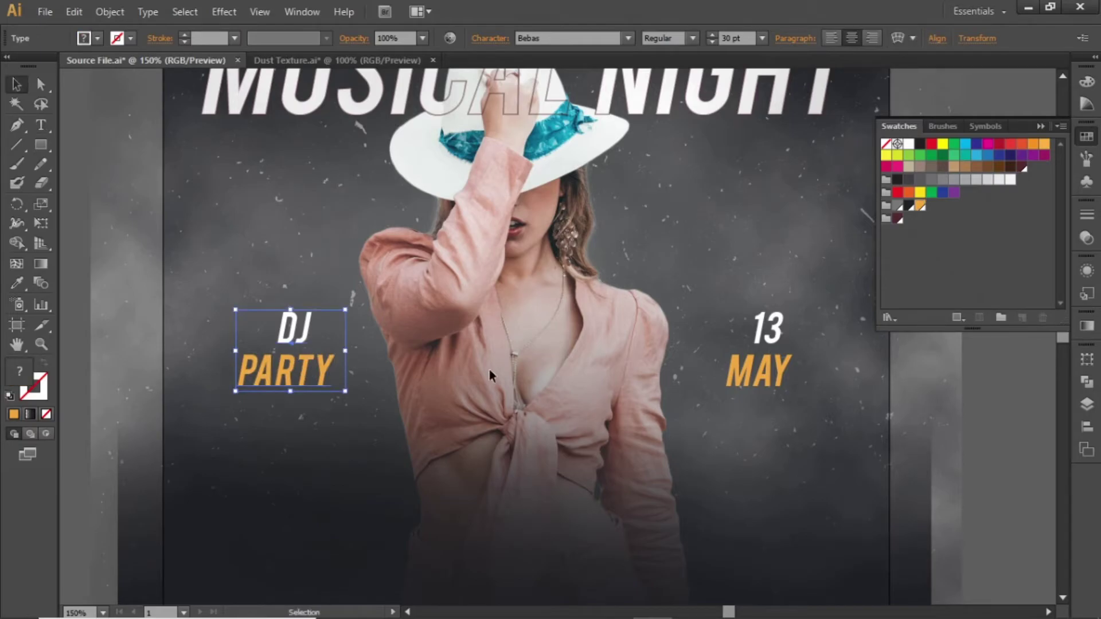
left_click(955, 370)
key("ctrl+0")
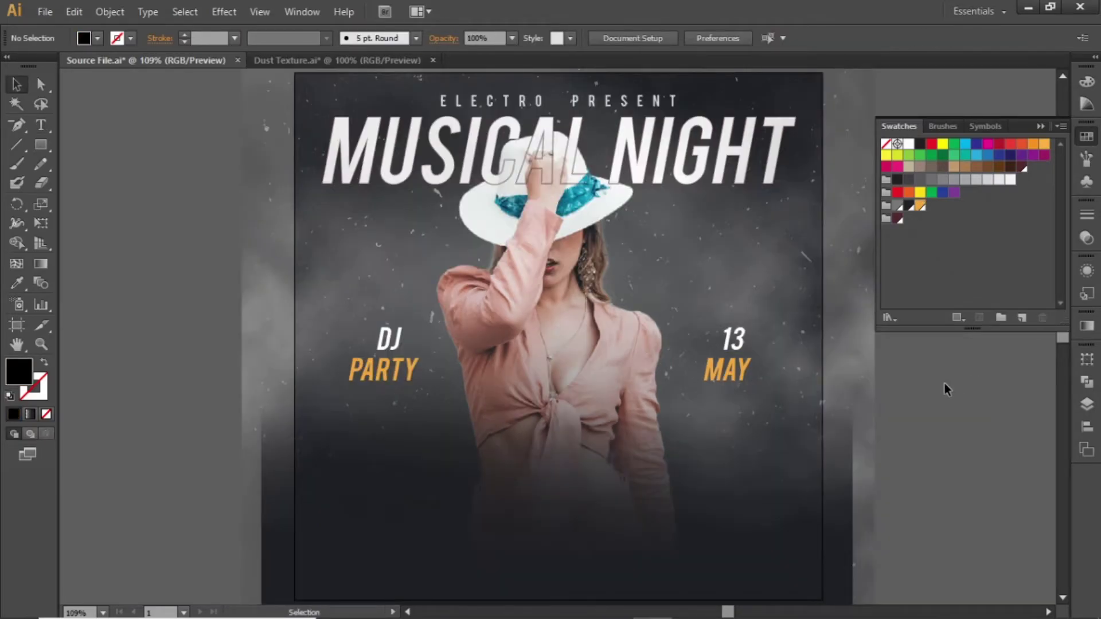
Step: Add a new text line reading SCRATCH BATCH over the model's waist
left_click_drag(705, 381, 651, 306)
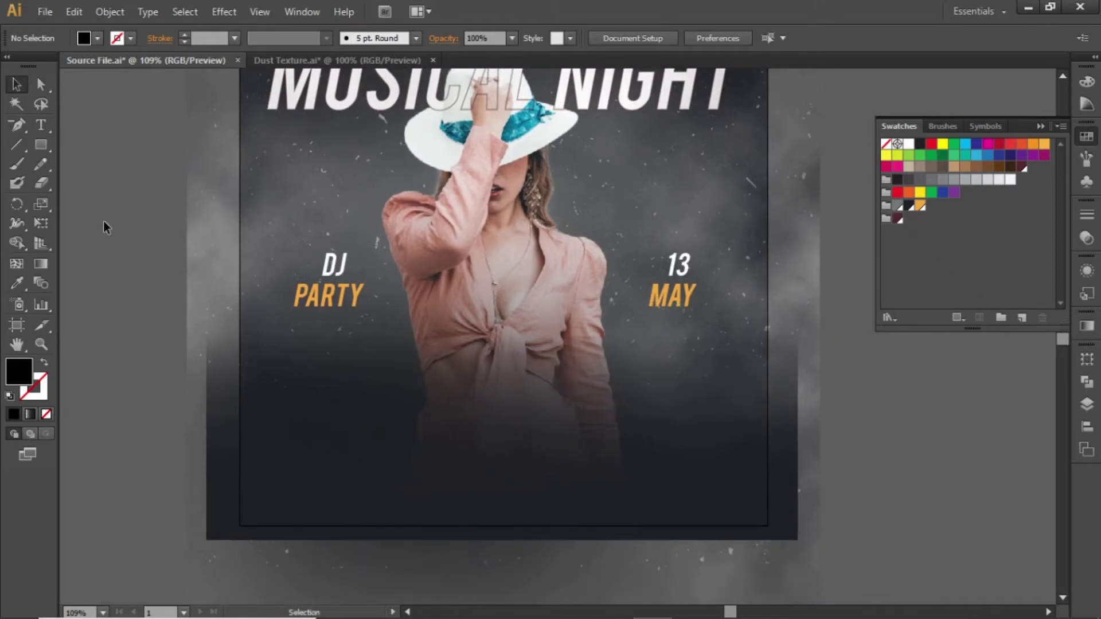
left_click(44, 125)
left_click(452, 356)
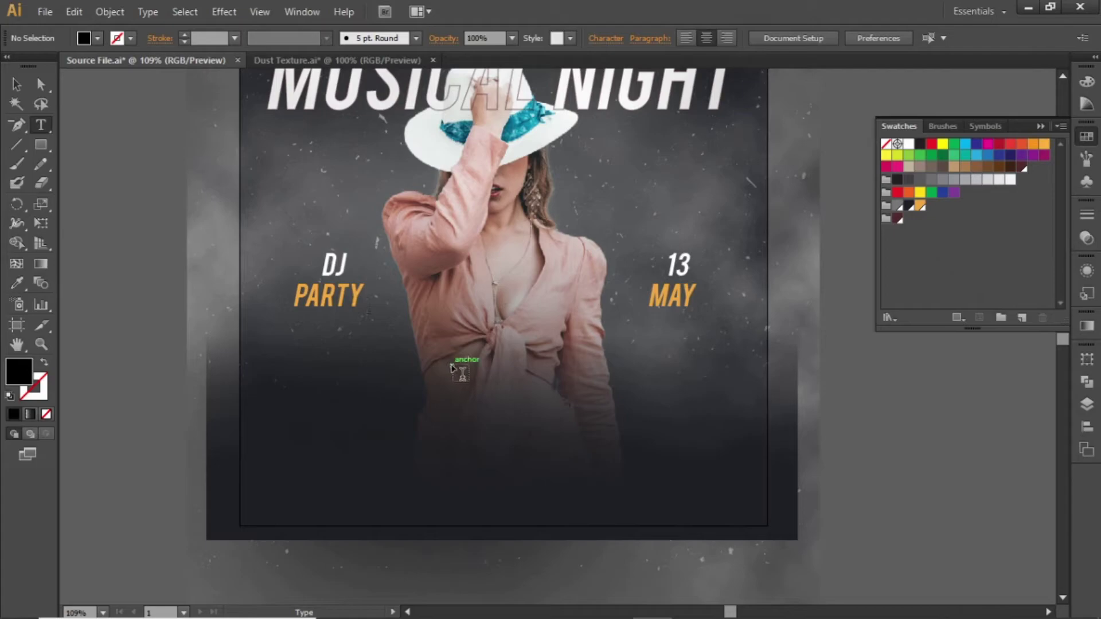
type("SC")
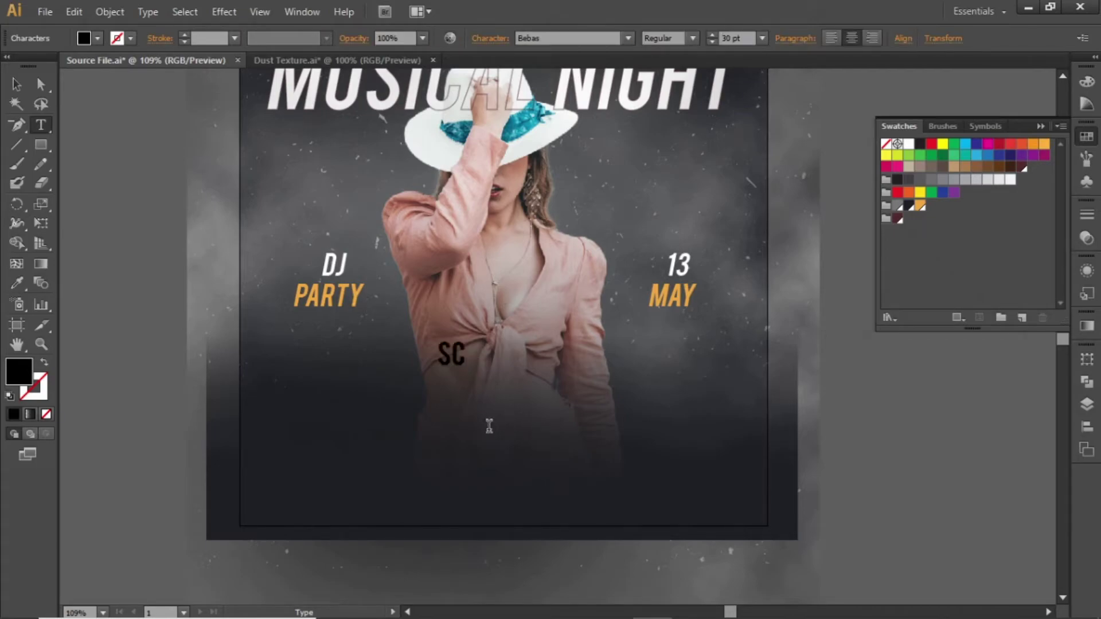
type("RATCH BATCH")
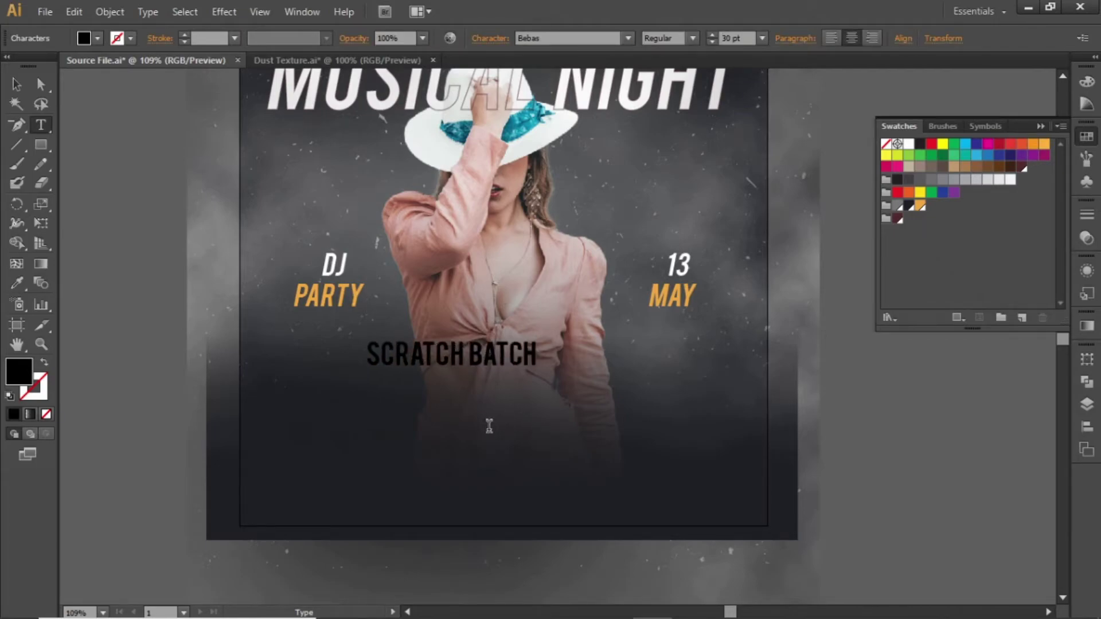
key("Escape")
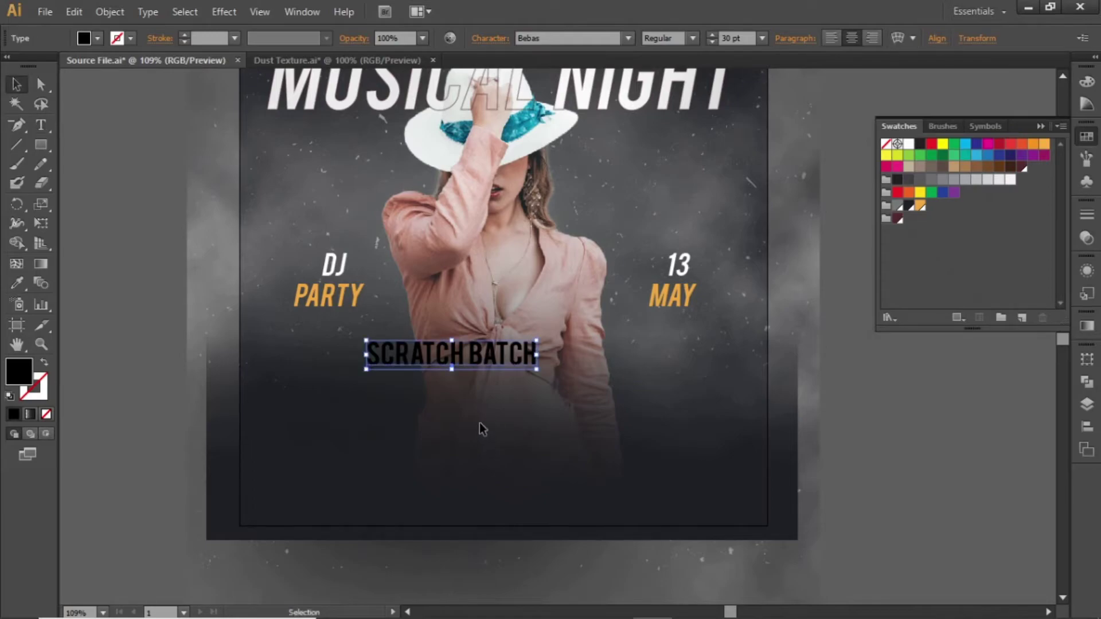
Step: Centre SCRATCH BATCH horizontally on the poster and fill it with the orange-yellow gradient swatch
left_click(1086, 427)
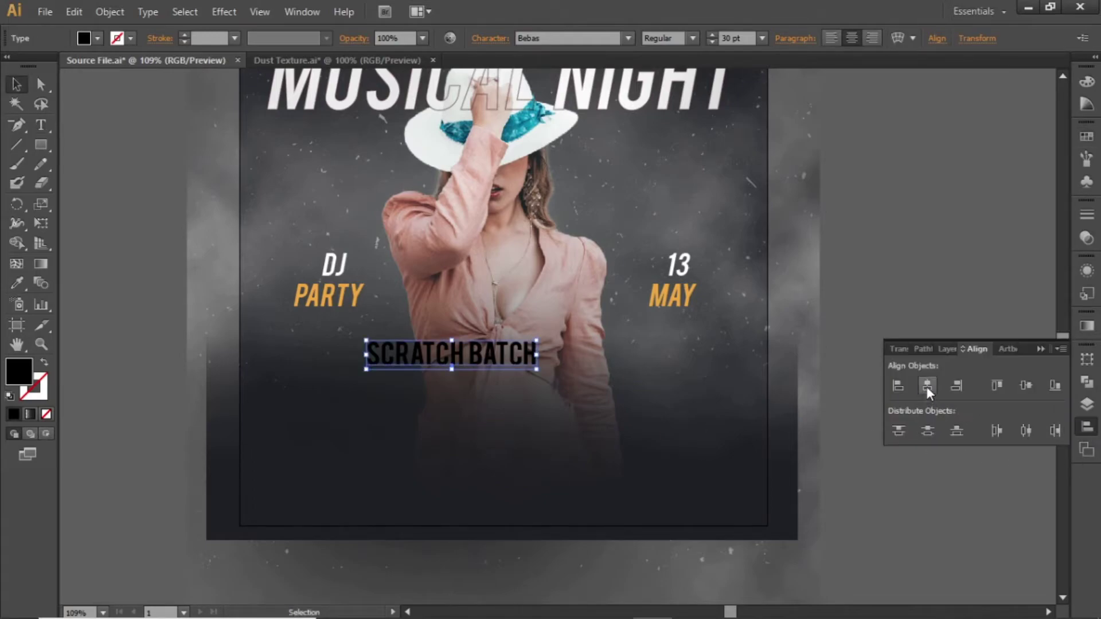
left_click(926, 386)
left_click(1086, 137)
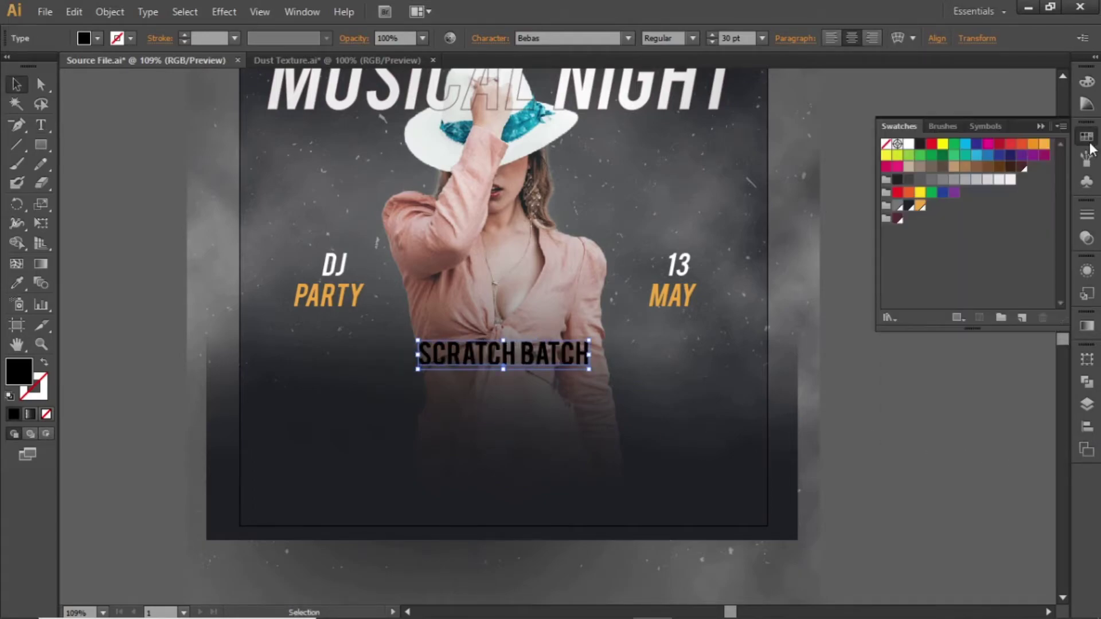
left_click(923, 207)
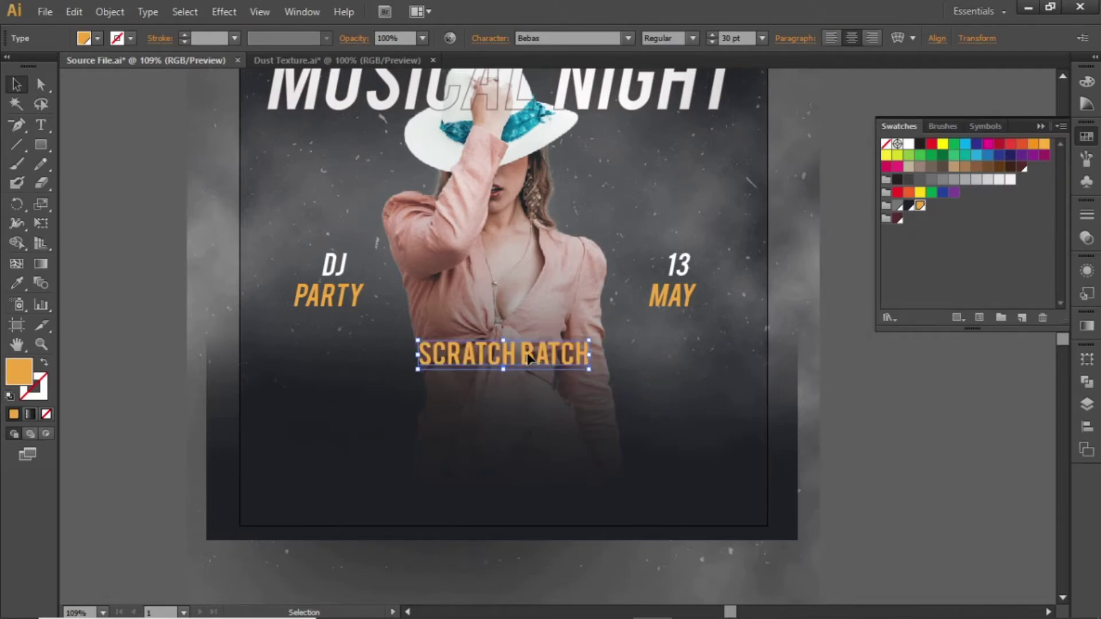
Step: Move SCRATCH BATCH straight down to just below the knot of the shirt and deselect it
left_click_drag(528, 357, 529, 391)
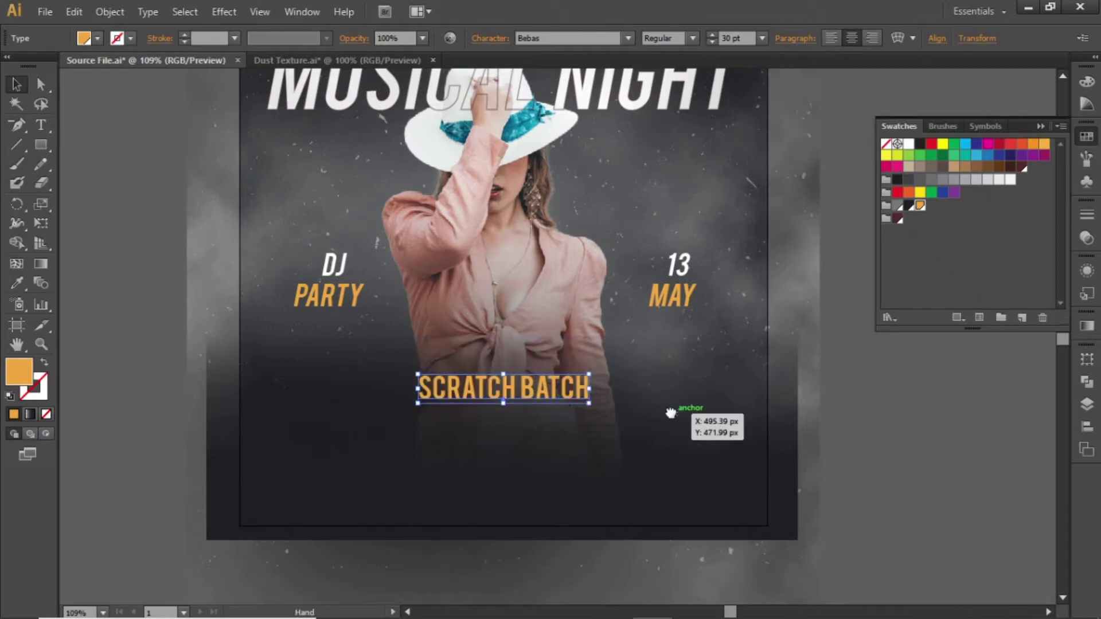
left_click_drag(670, 413, 643, 428)
left_click(894, 429)
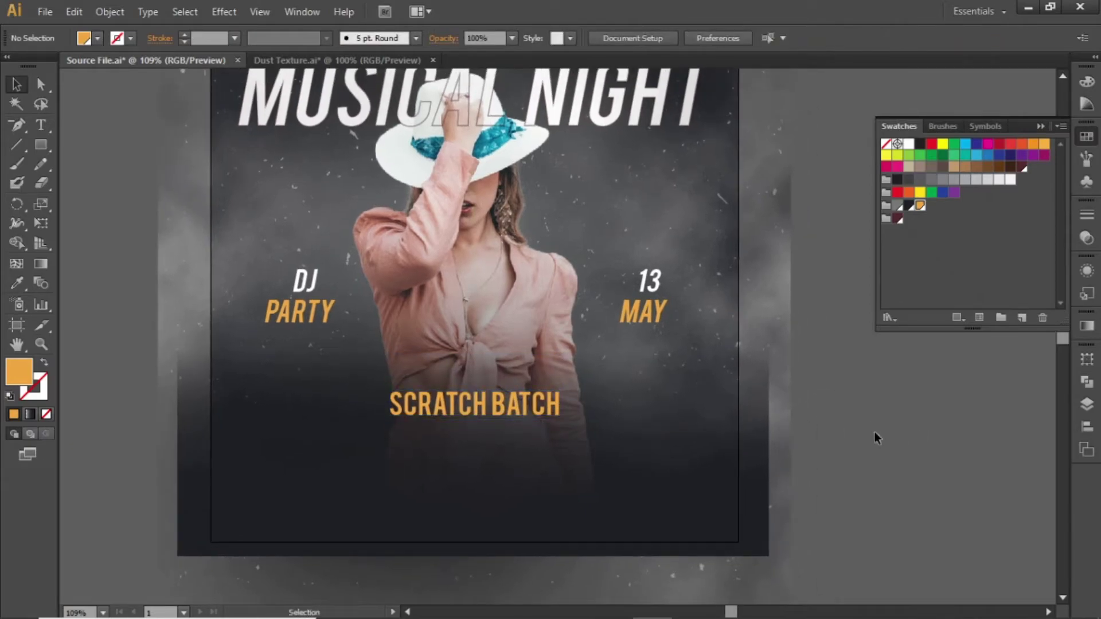
Step: Place a copy of SCRATCH BATCH to its right, reworded as DJ BEAST and filled white
left_click(505, 407)
left_click_drag(502, 403, 683, 409)
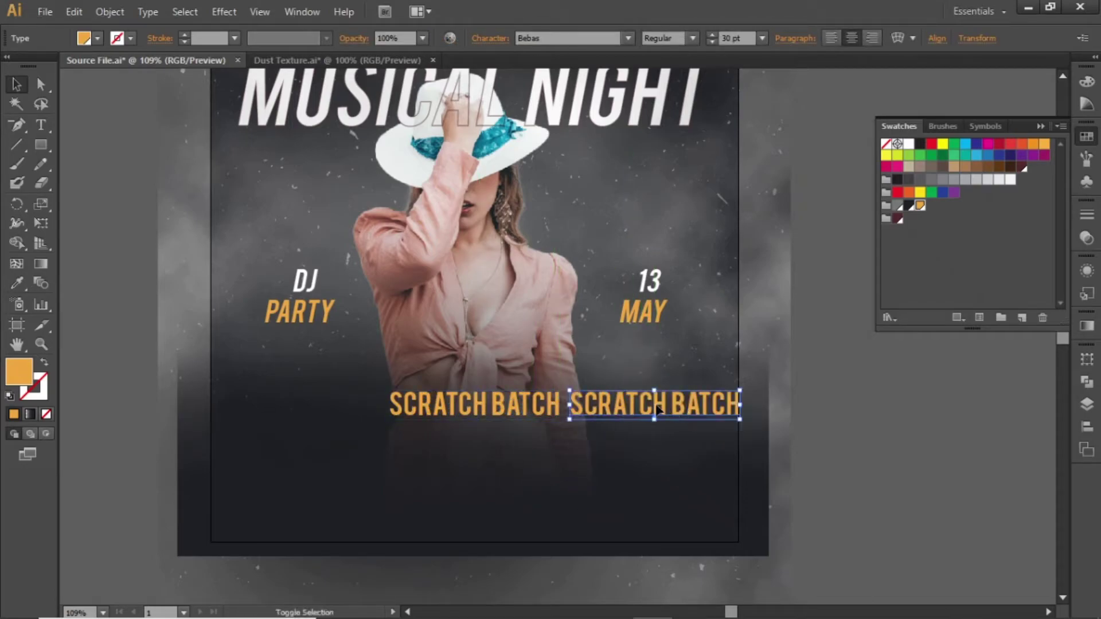
double_click(659, 406)
key("ctrl+a")
type("DJ BEAST")
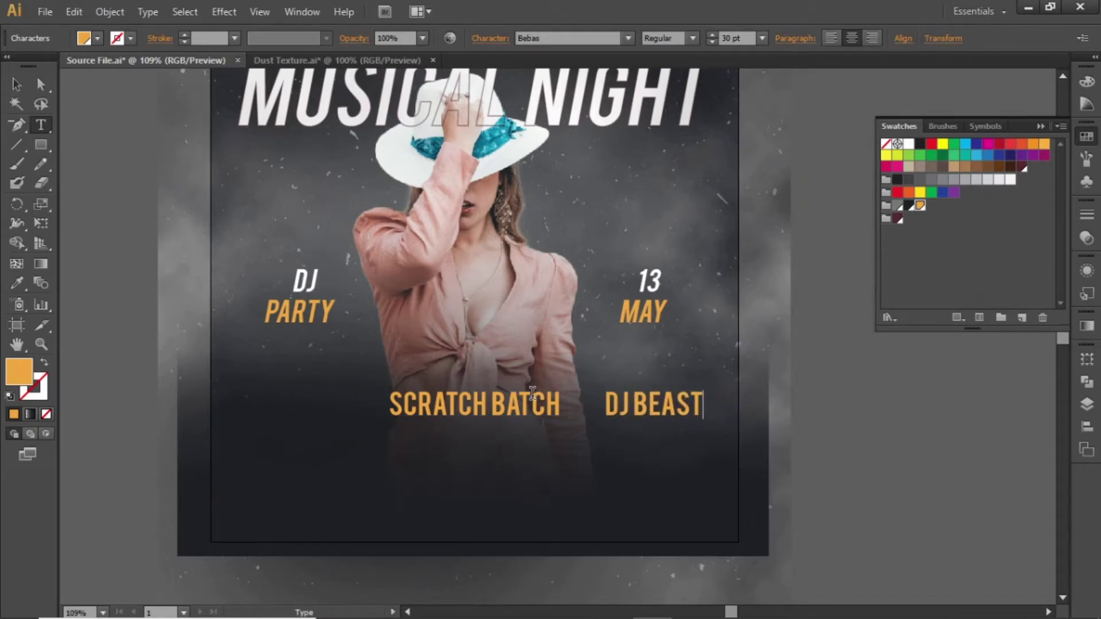
key("Escape")
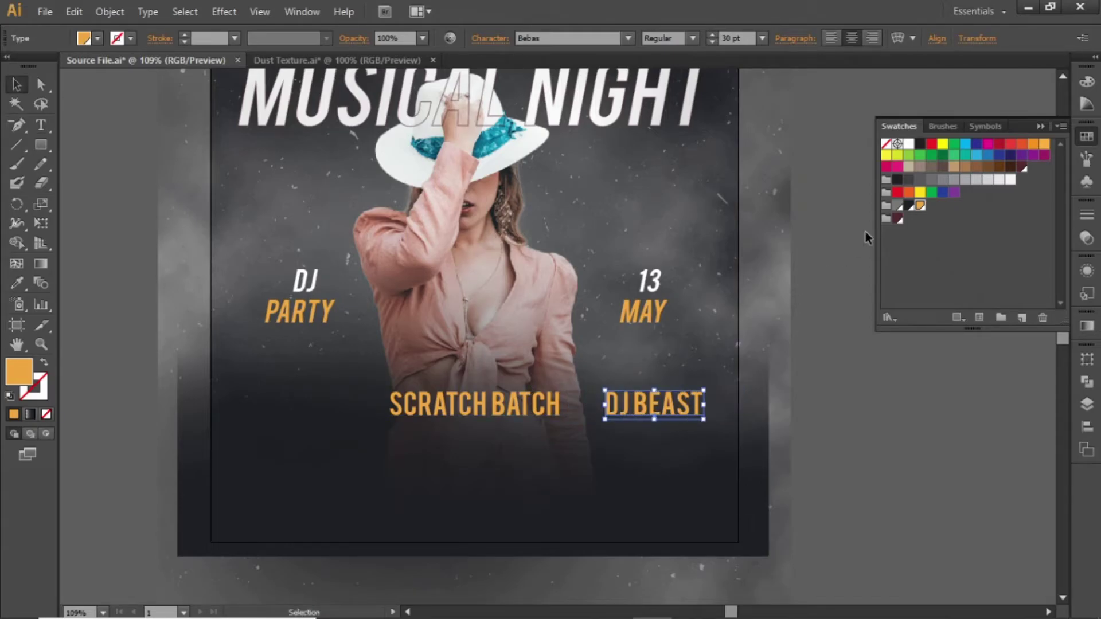
left_click(909, 143)
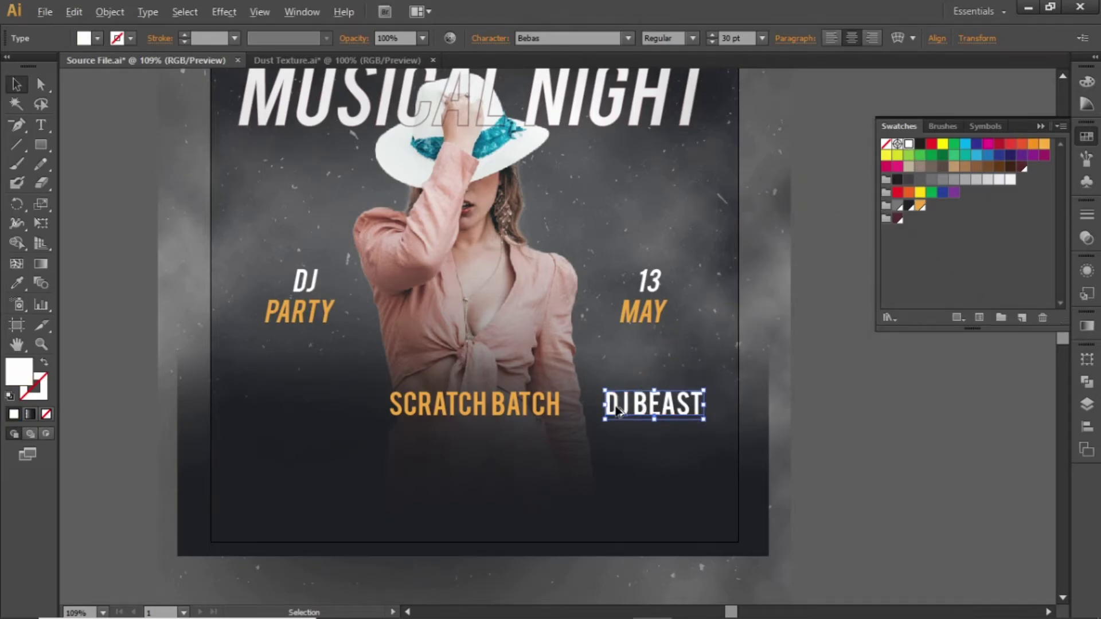
Step: Copy DJ BEAST to the left of SCRATCH BATCH, reword the copy as DJ PULSE, and deselect it
left_click_drag(644, 412, 295, 397, "alt+shift")
key("t")
key("ctrl+shift+a")
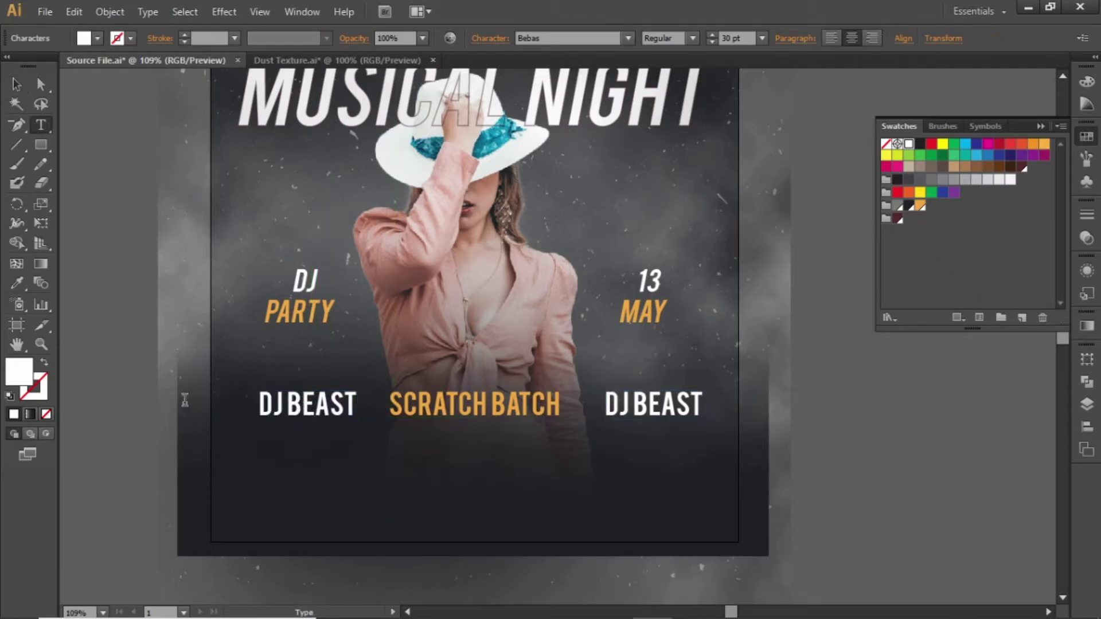
key("Delete")
key("Delete")
key("Delete")
key("Delete")
key("BackSpace")
key("BackSpace")
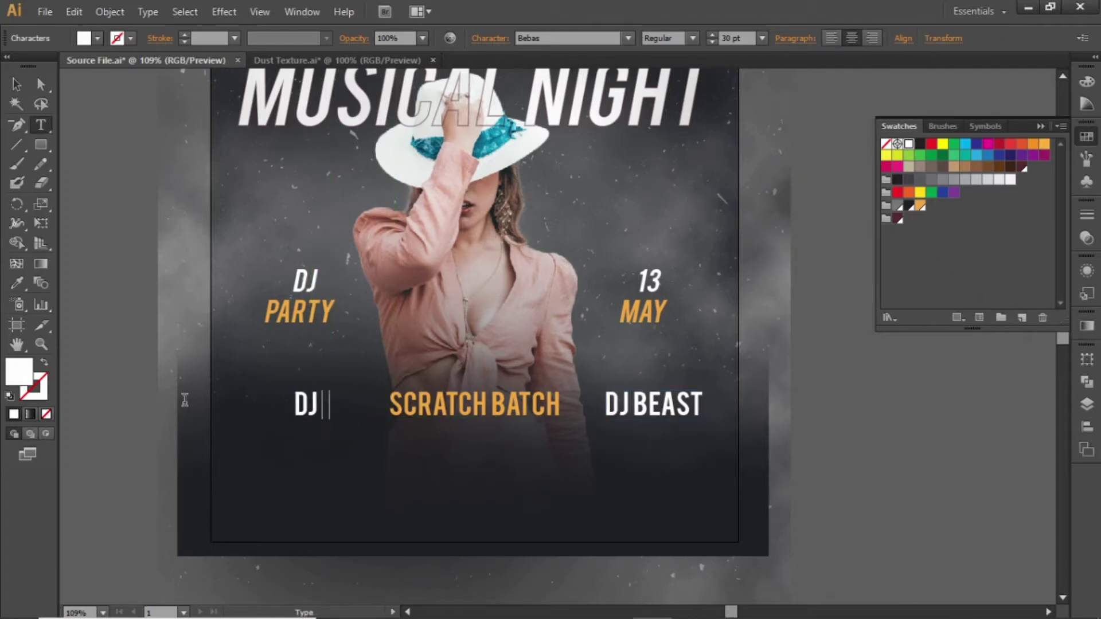
type("PULSE")
key("Escape")
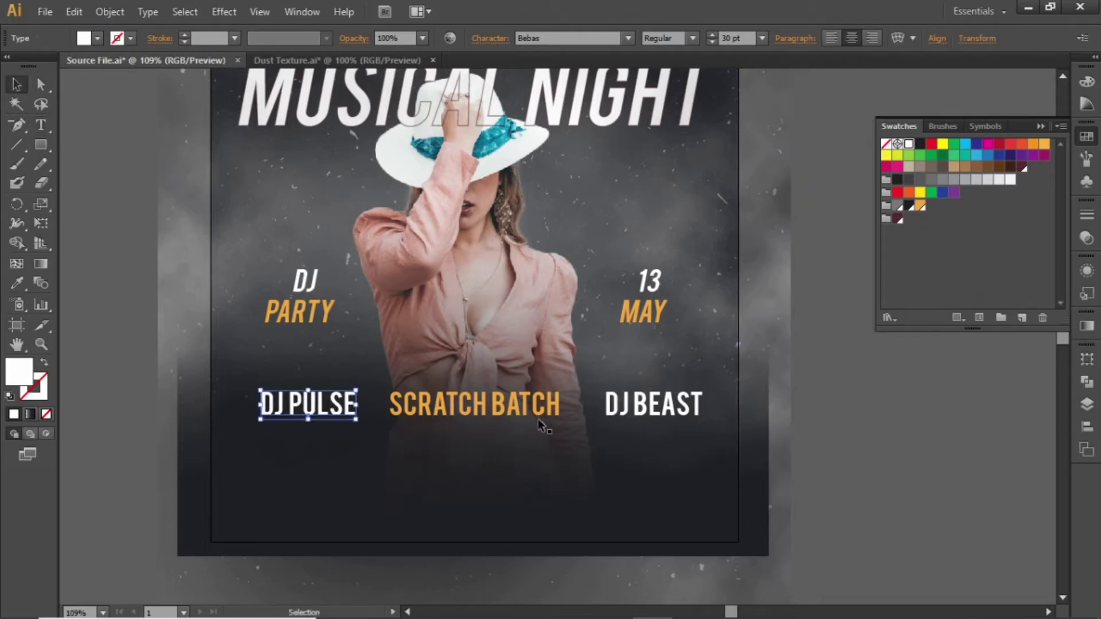
key("ctrl+shift+a")
Step: Draw a short vertical divider line between DJ PULSE and SCRATCH BATCH, as tall as the letters, with a white 2 pt stroke
key("z")
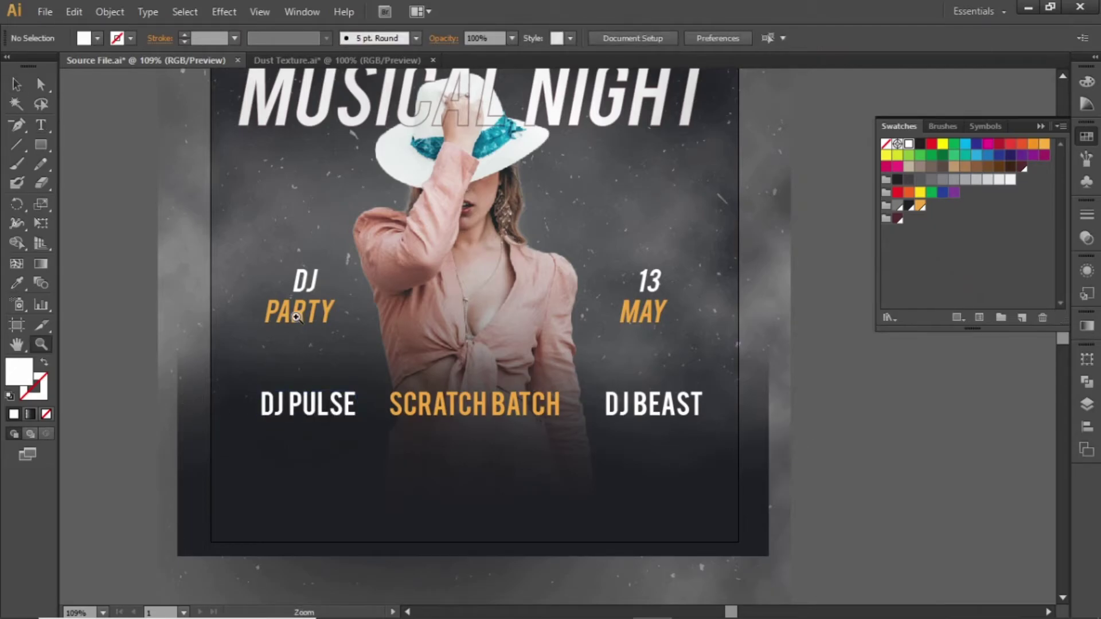
left_click_drag(296, 319, 675, 514)
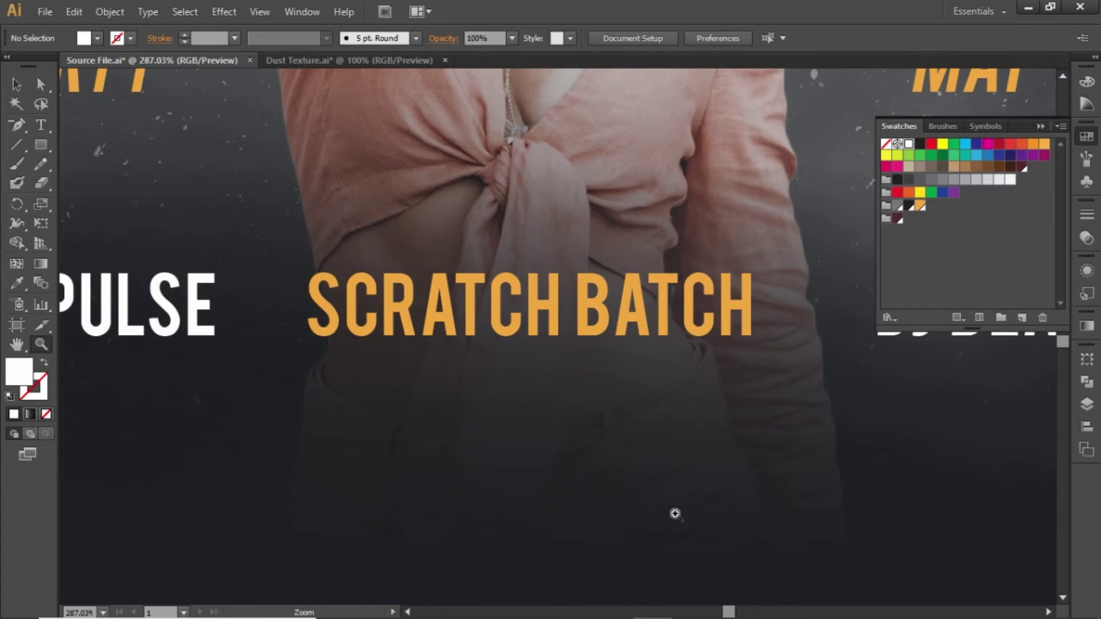
key("v")
scroll(613, 482, "up", 3)
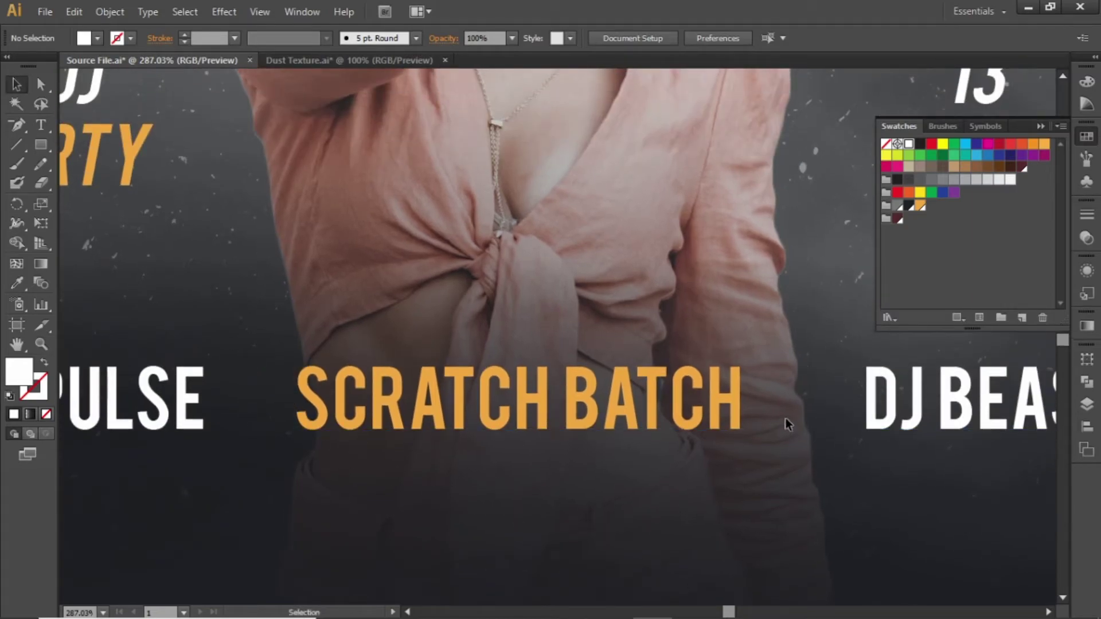
left_click(13, 144)
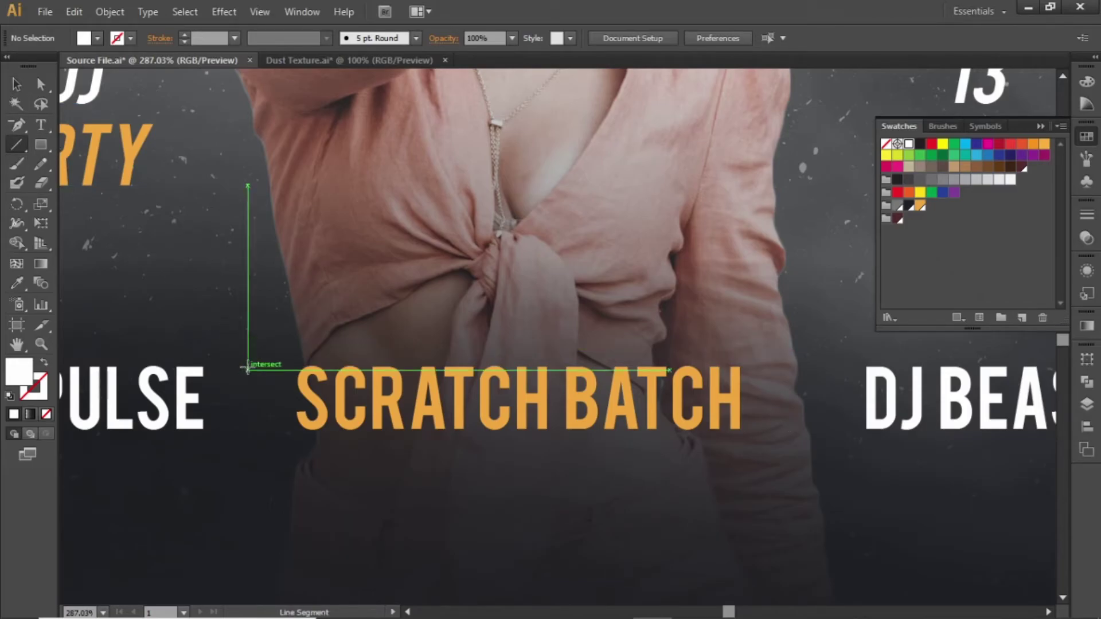
left_click_drag(247, 367, 247, 427)
key("v")
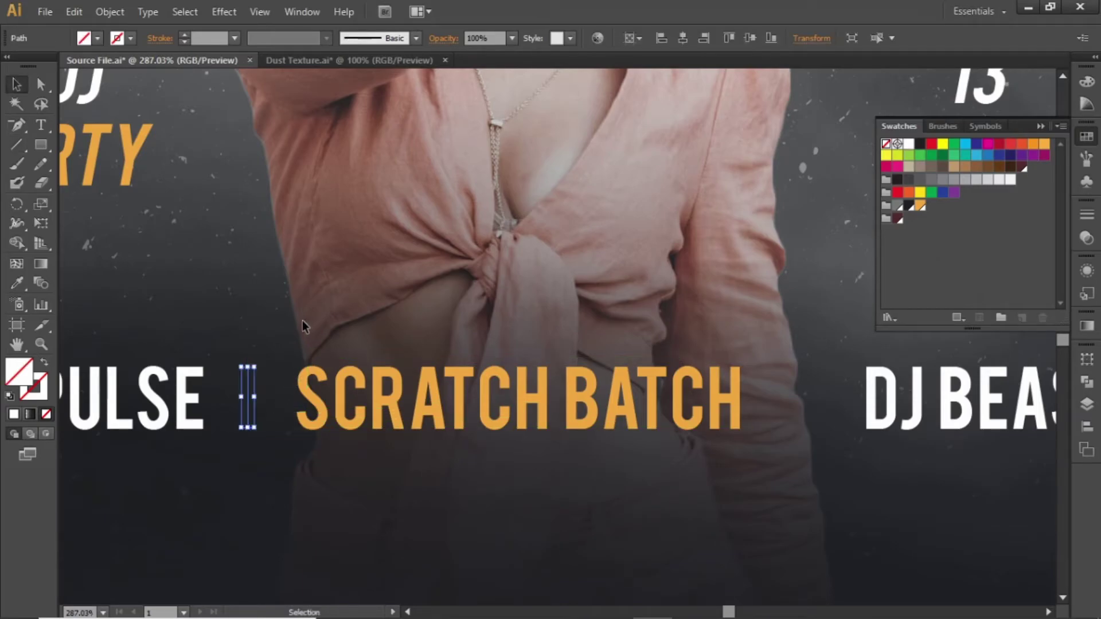
left_click(41, 393)
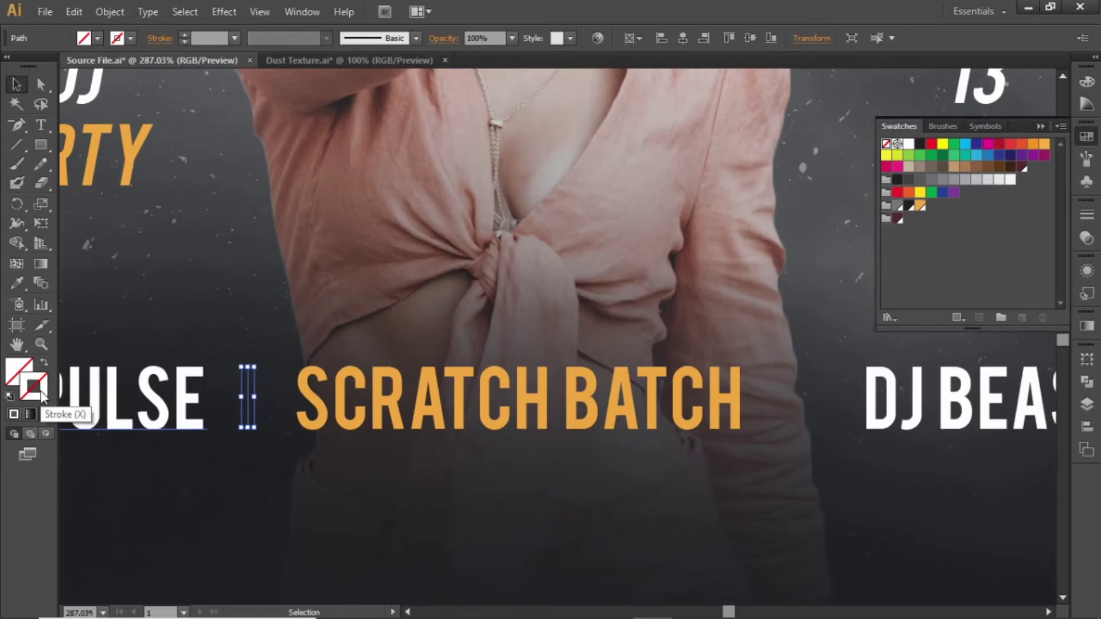
left_click(909, 143)
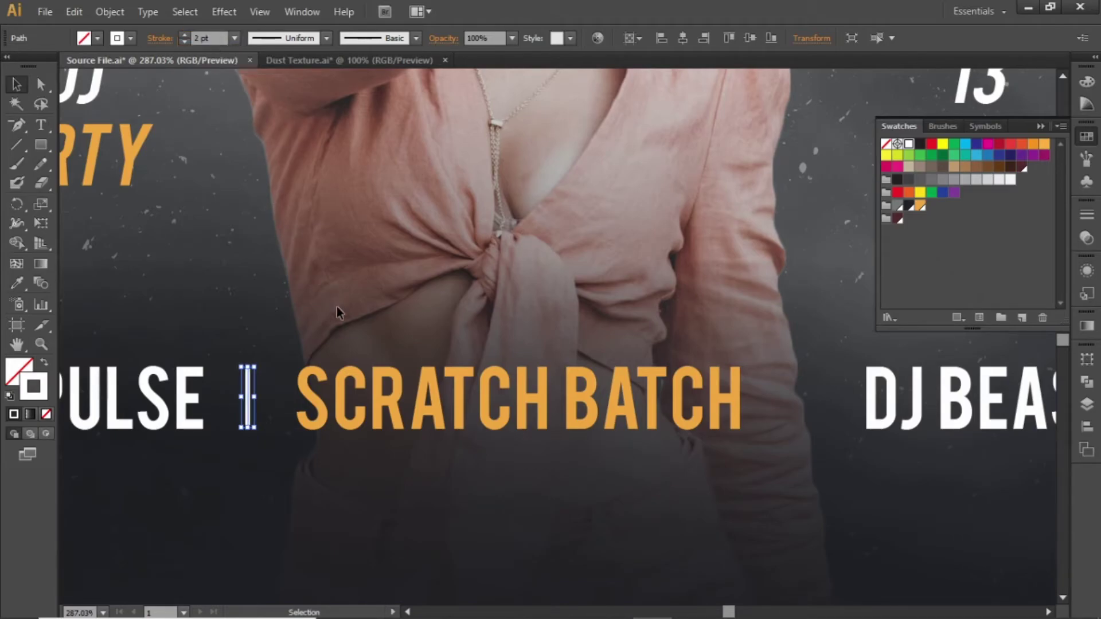
Step: Copy the divider to between SCRATCH BATCH and DJ BEAST, and centre the two grouped dividers horizontally on the poster
left_click_drag(377, 280, 358, 297)
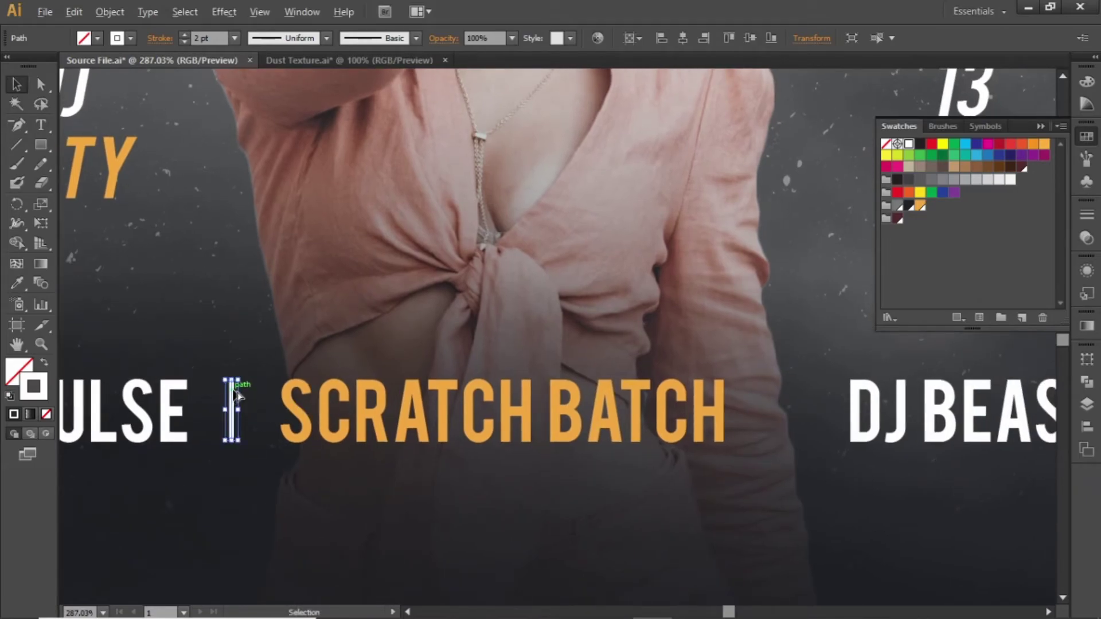
left_click_drag(238, 394, 785, 407)
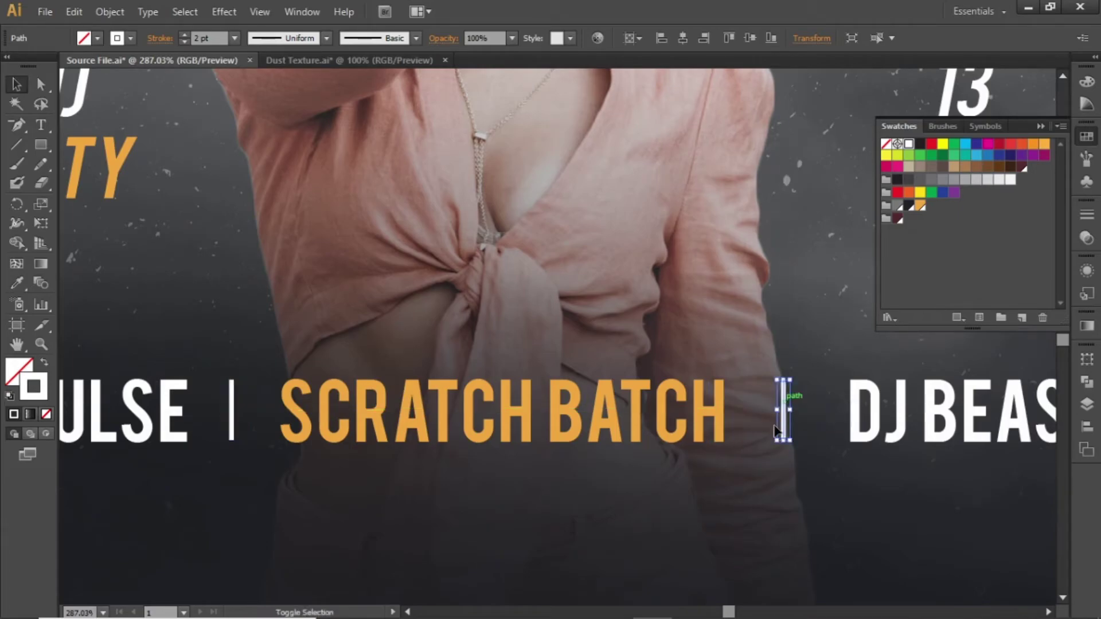
left_click(232, 404, "shift")
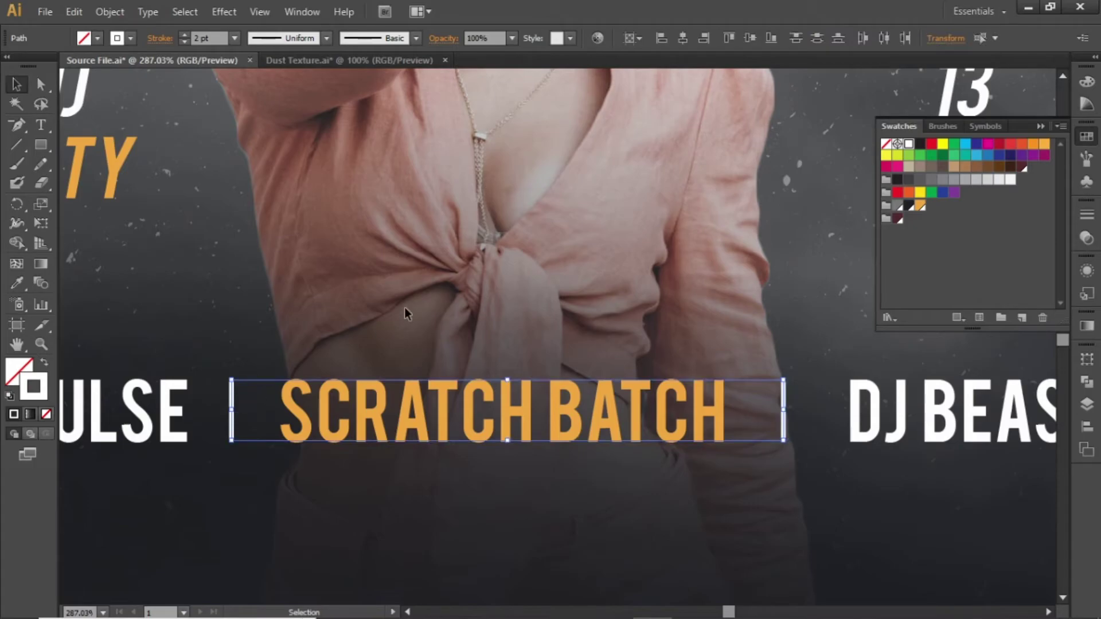
key("a")
key("v")
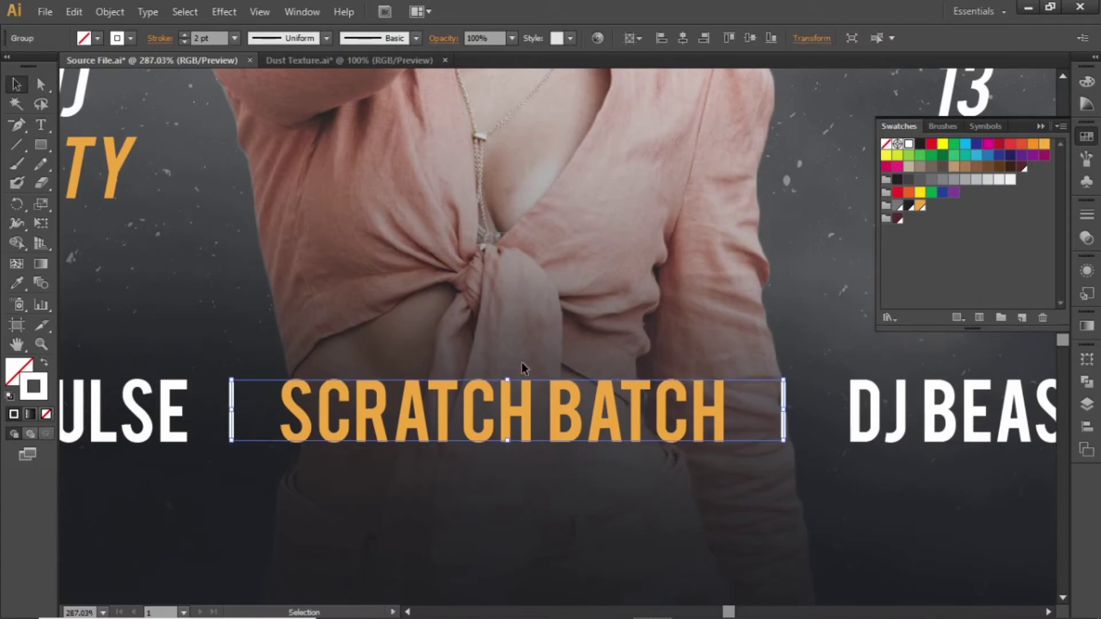
left_click(1087, 427)
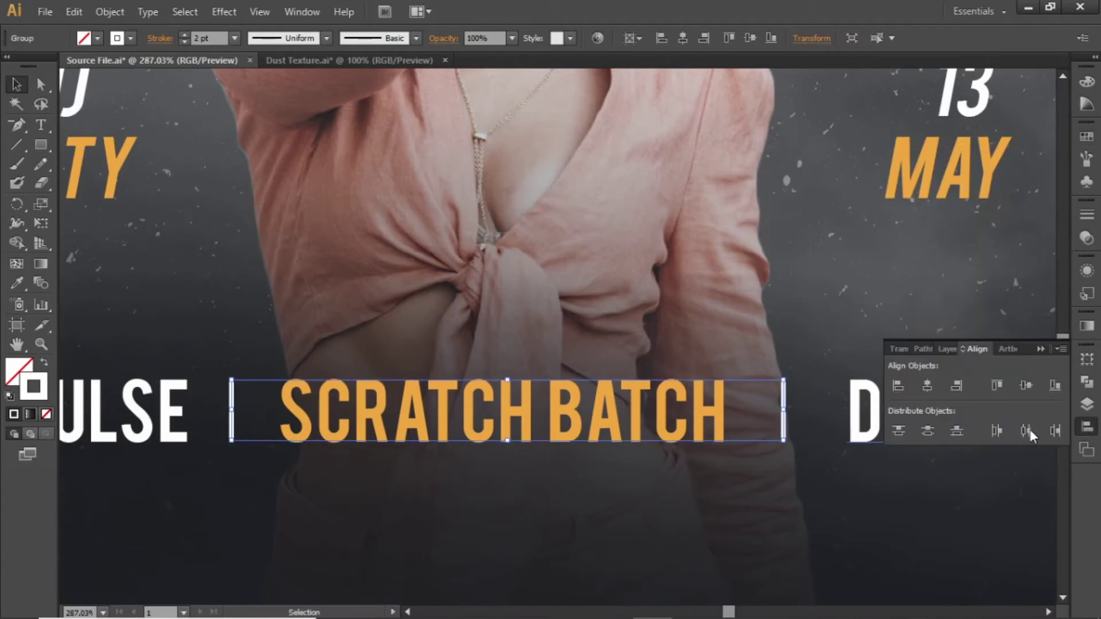
left_click(928, 386)
left_click(764, 301)
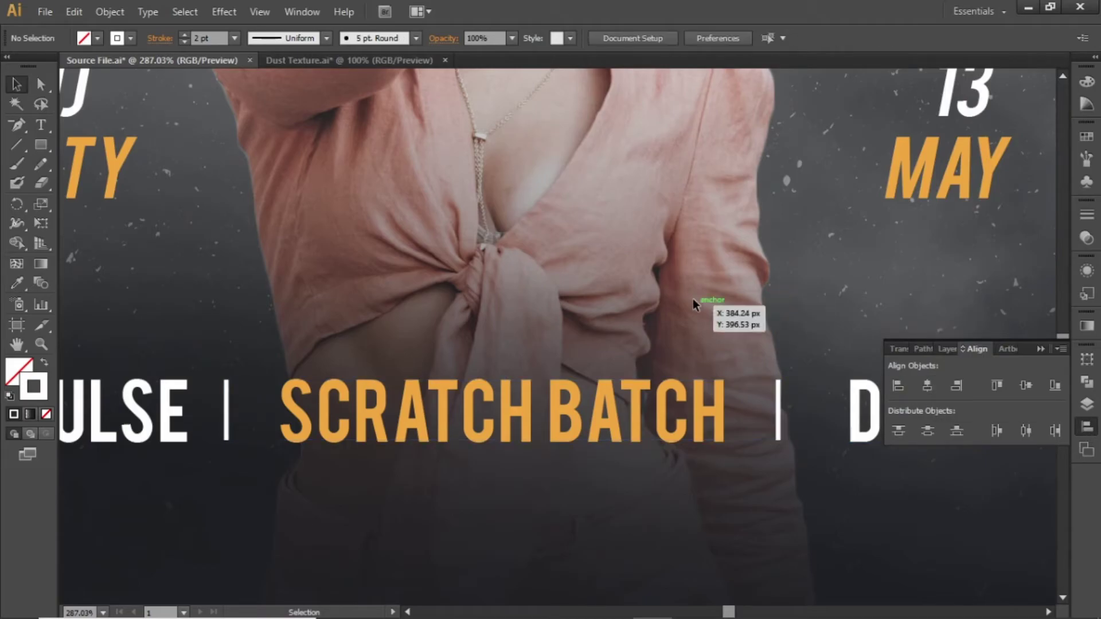
Step: Nudge DJ BEAST left so it sits closer to the divider beside it
left_click_drag(678, 344, 695, 204)
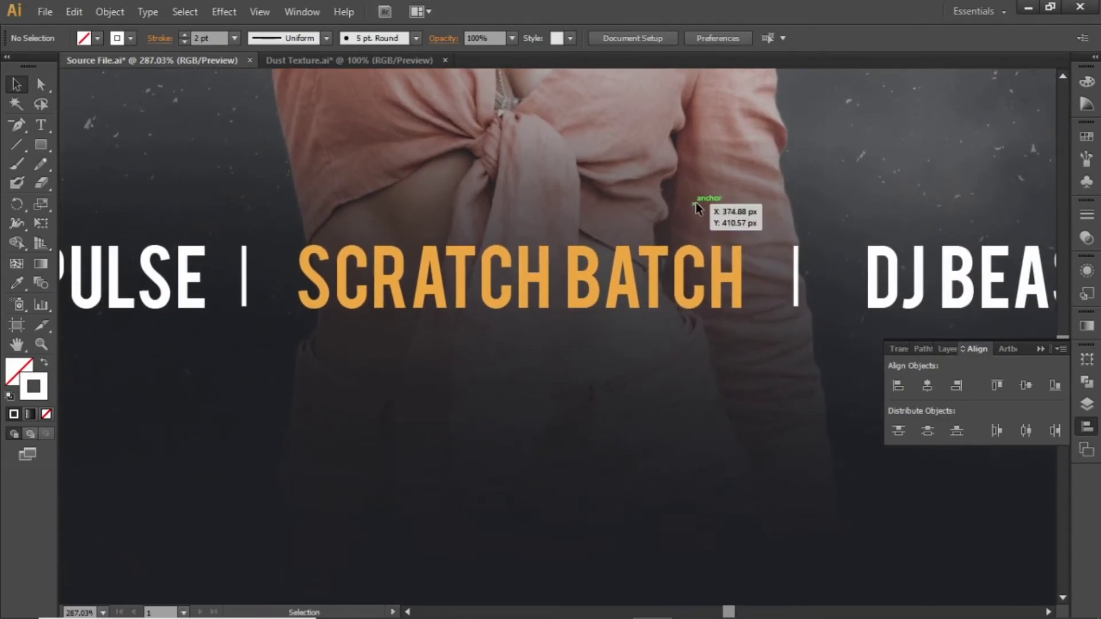
key("ctrl+minus")
left_click(787, 302)
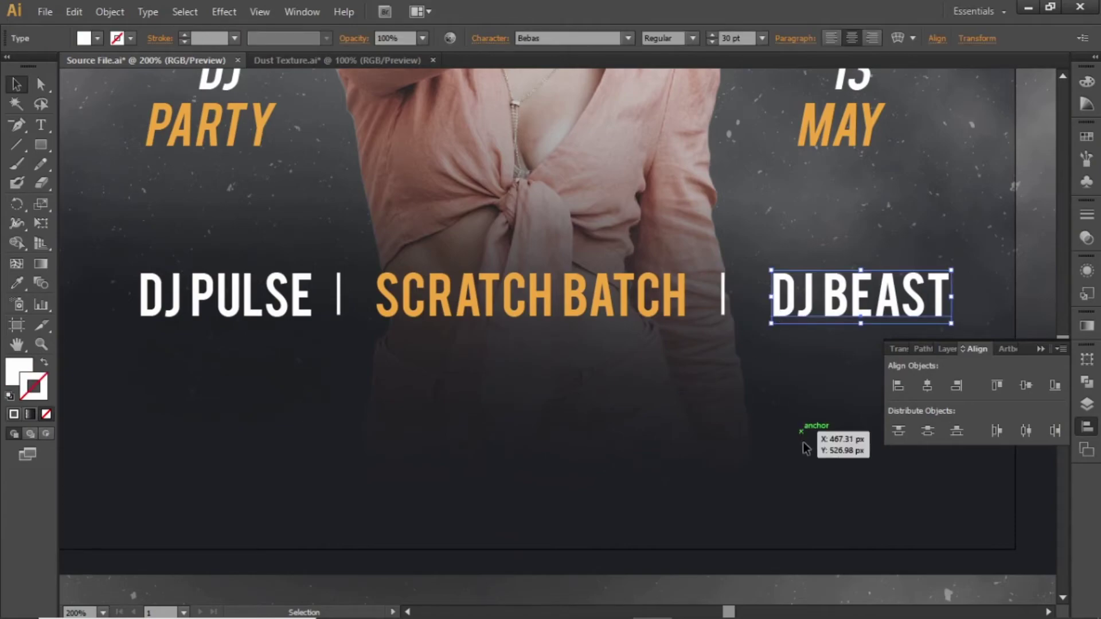
key("shift+Left")
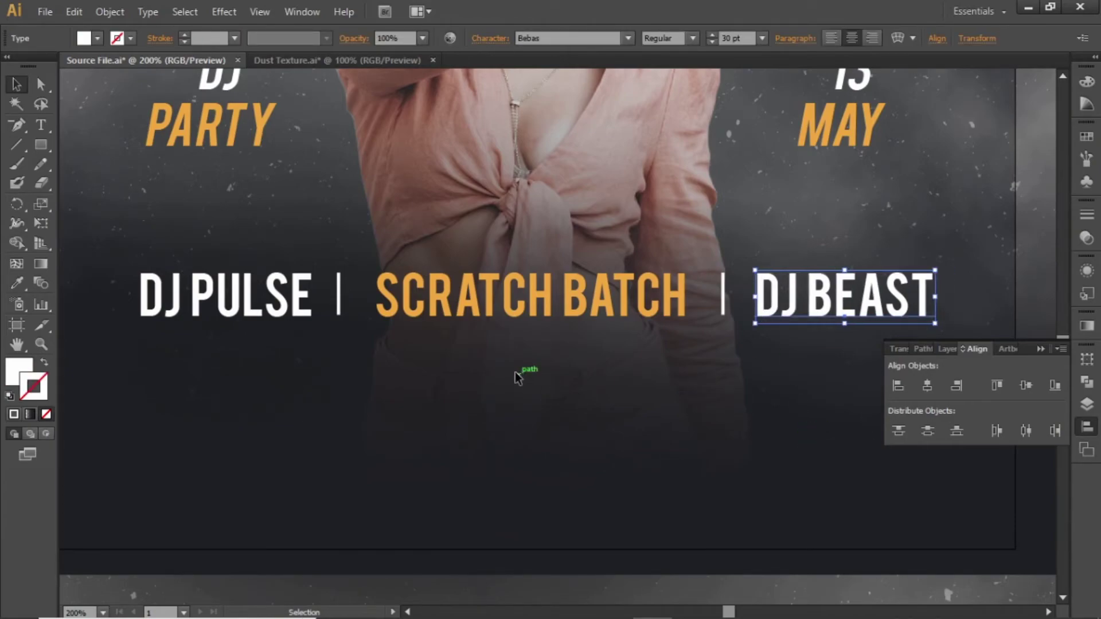
key("Right")
key("Right")
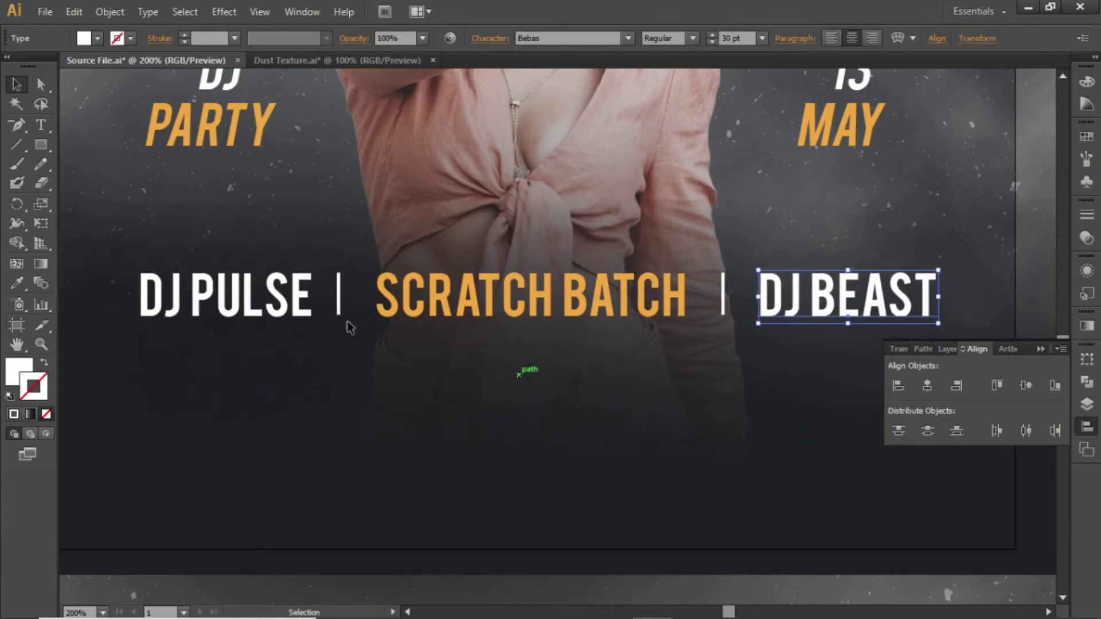
Step: Nudge DJ PULSE slightly left to match DJ BEAST's spacing from its divider, and deselect it
left_click(198, 292)
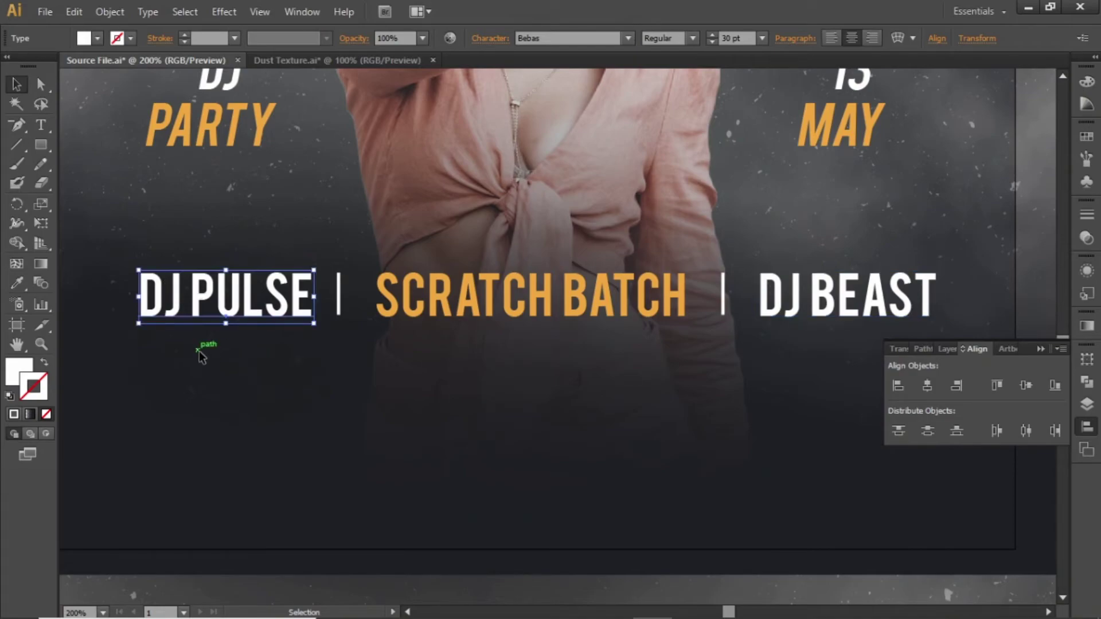
key("Left")
key("Left")
key("Left")
key("Left")
key("Left")
key("Left")
key("Left")
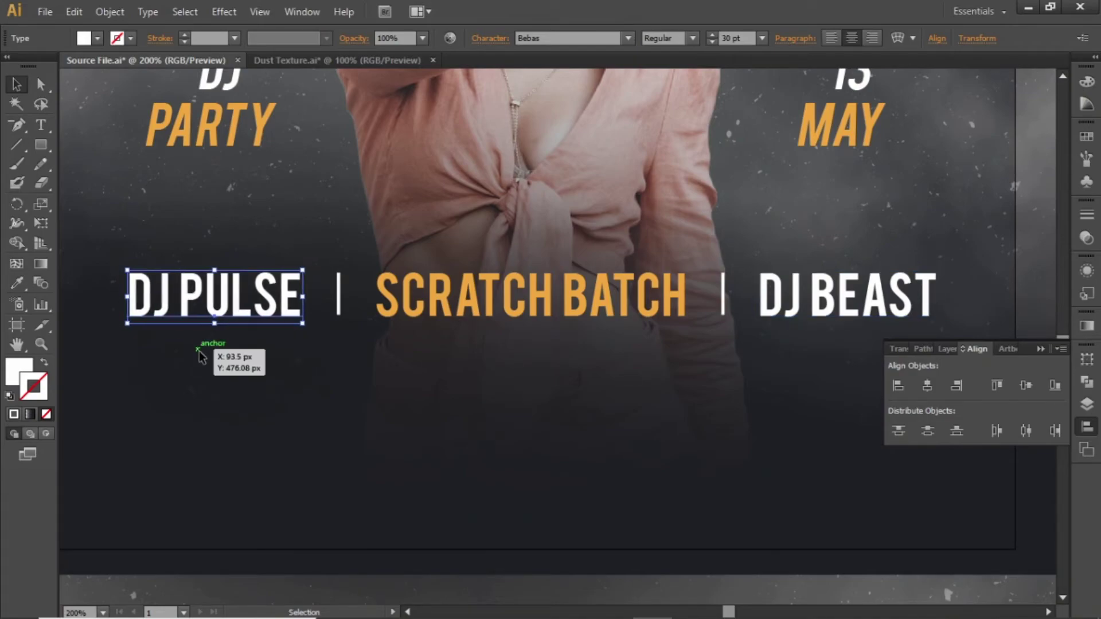
key("ctrl+minus")
left_click(492, 407)
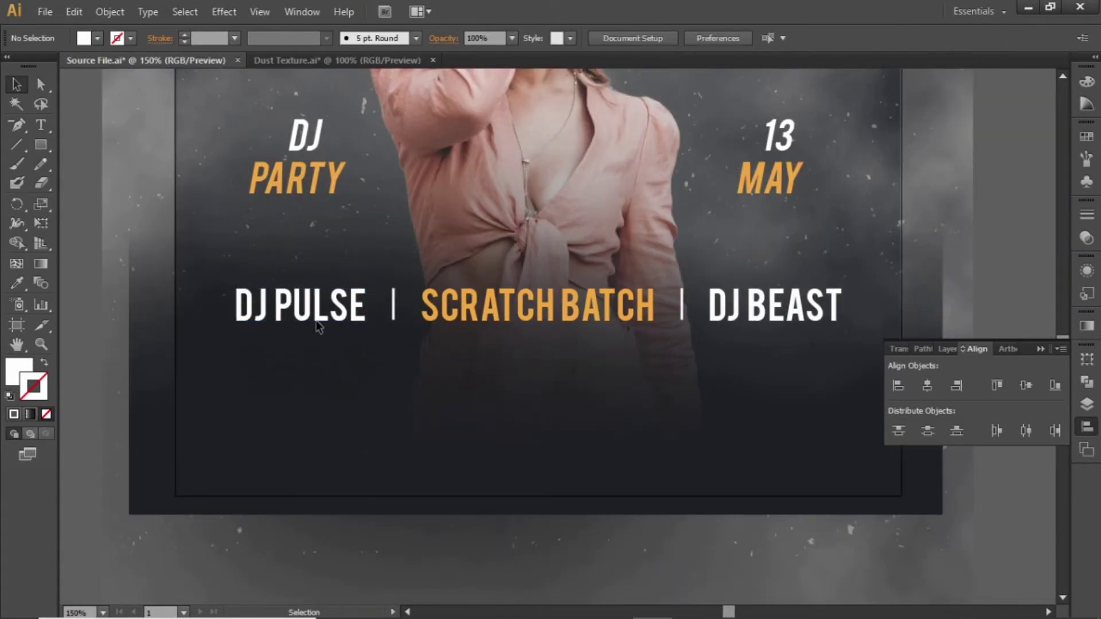
Step: Draw a horizontal line above the DJ names across their full width, stroked 2 pt with the orange-yellow swatch
left_click(21, 142)
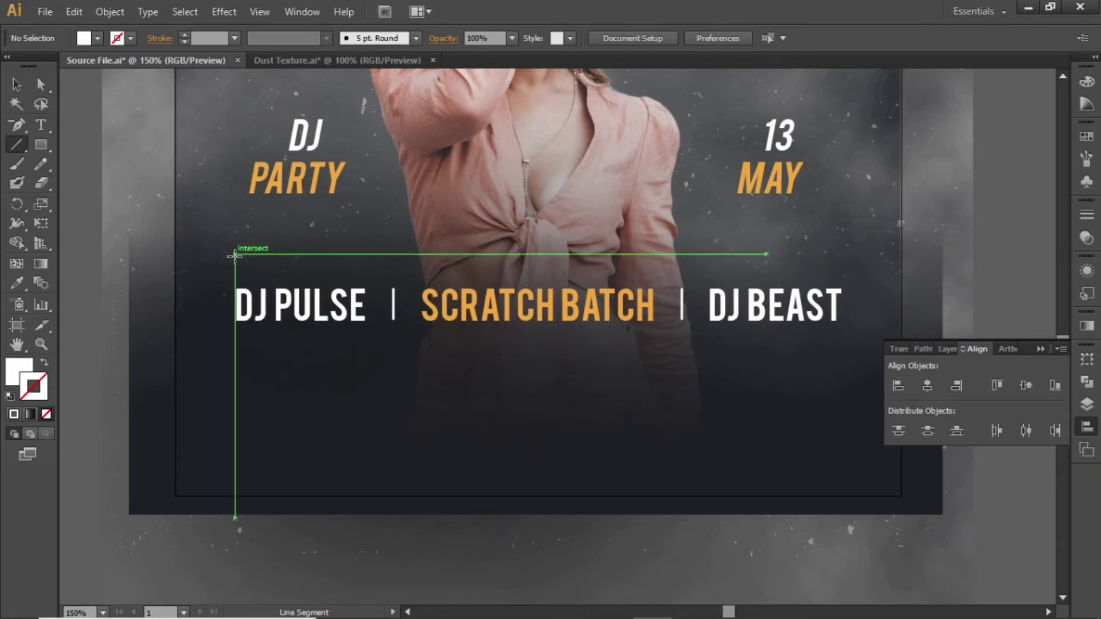
left_click_drag(234, 255, 837, 258)
key("v")
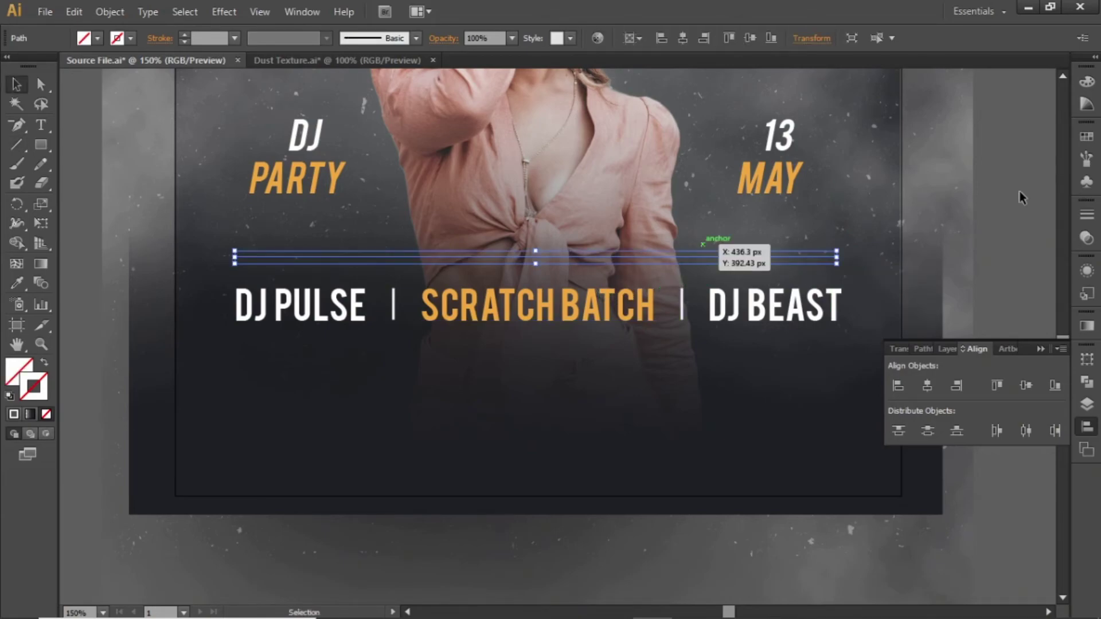
left_click(1086, 138)
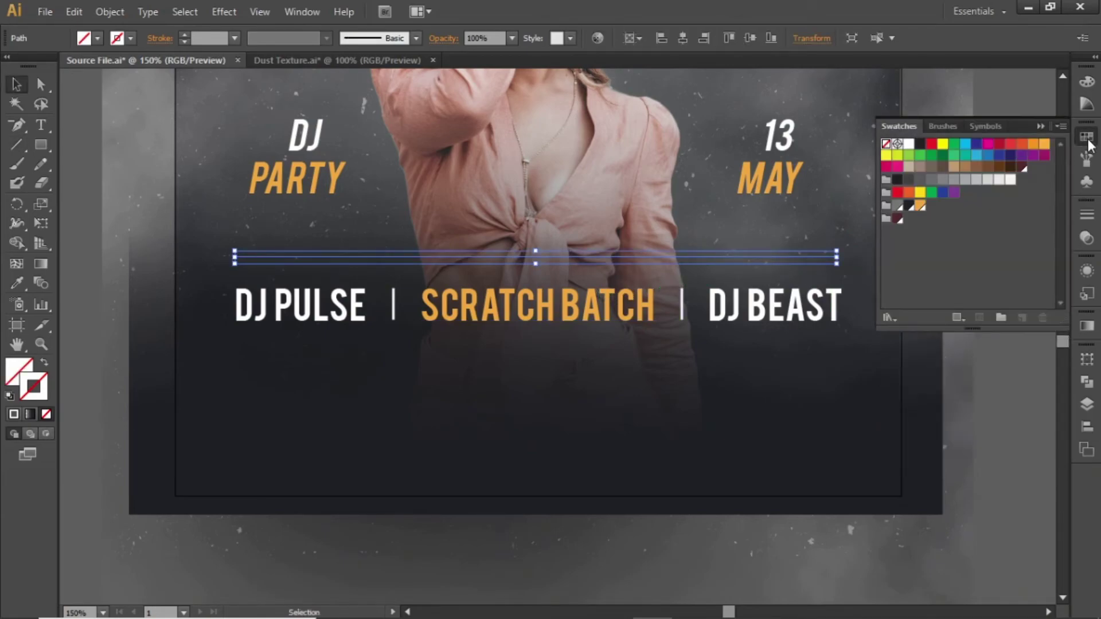
left_click(919, 206)
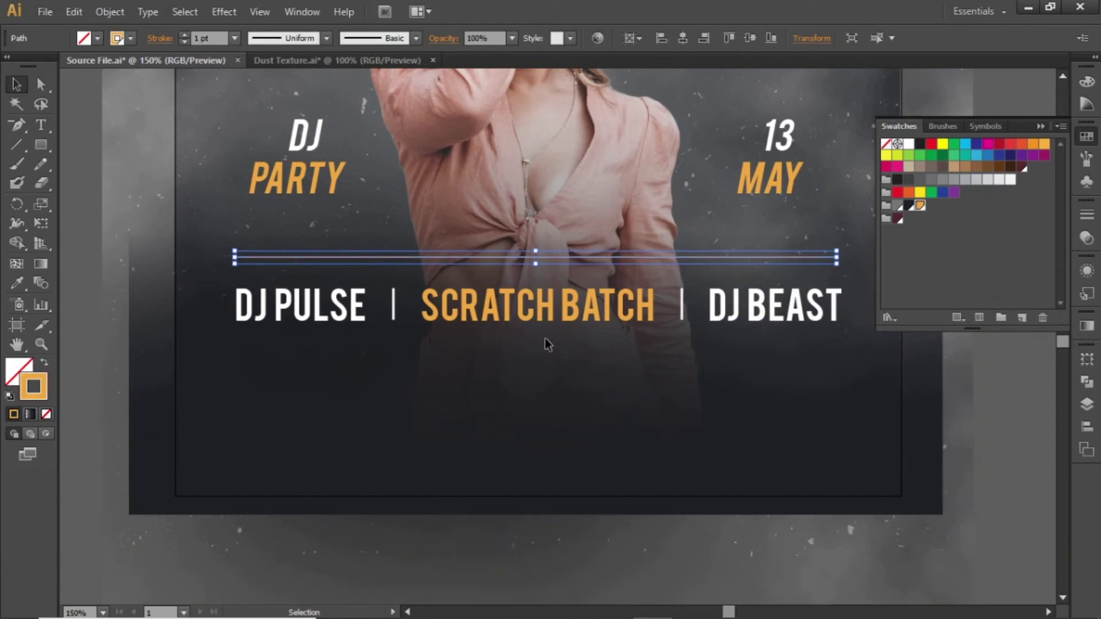
left_click(217, 38)
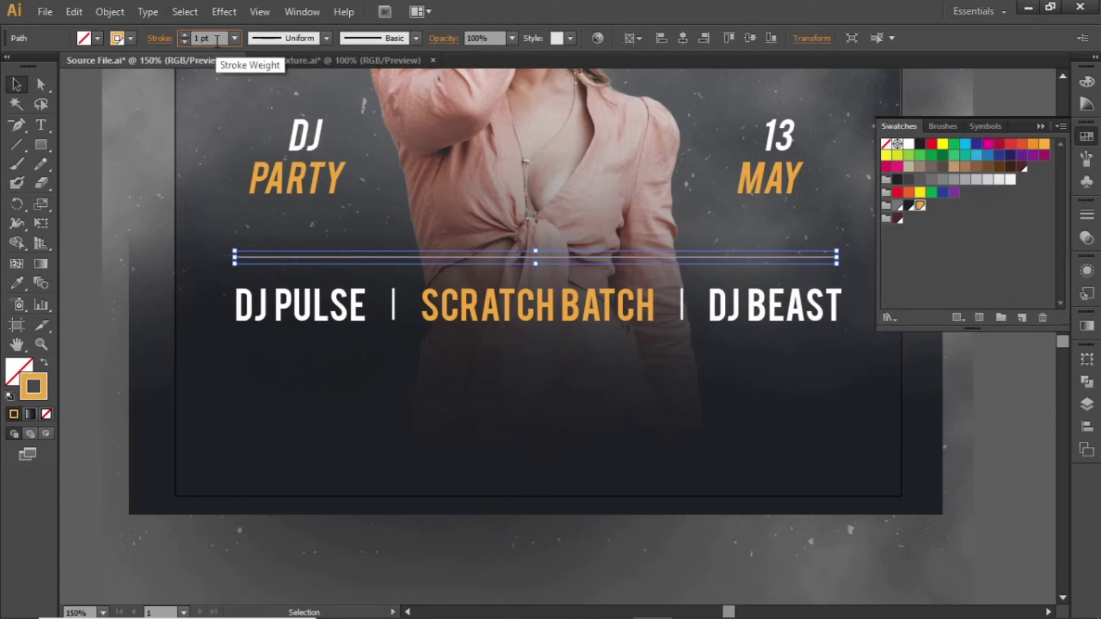
key("Up")
left_click(481, 400)
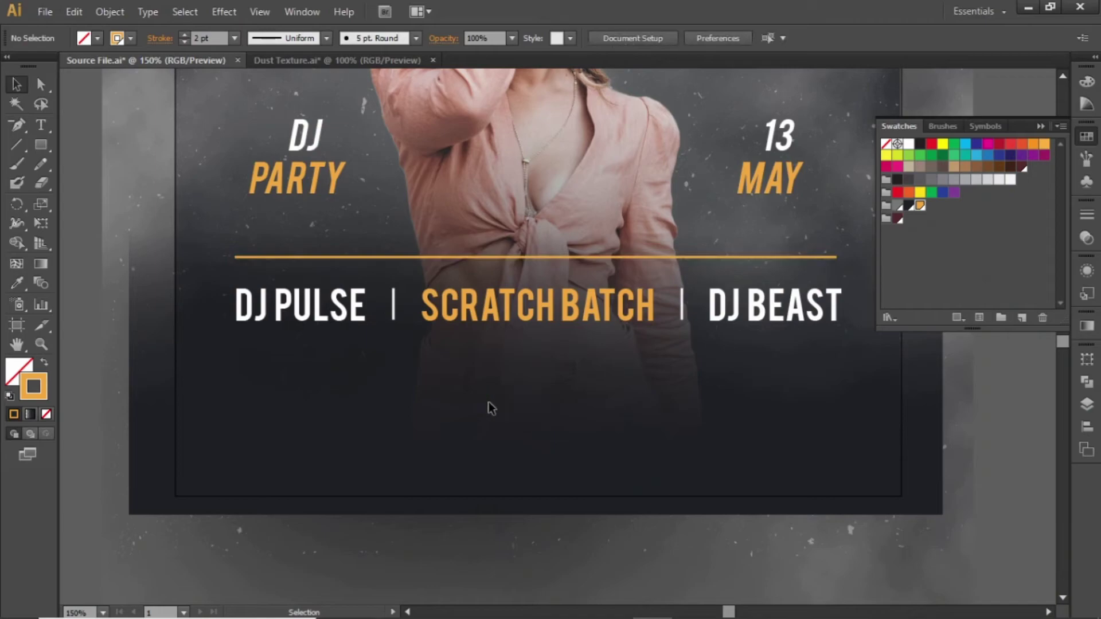
Step: Copy the orange line straight down below the DJ names and nudge the copy up closer to the text
left_click(498, 257)
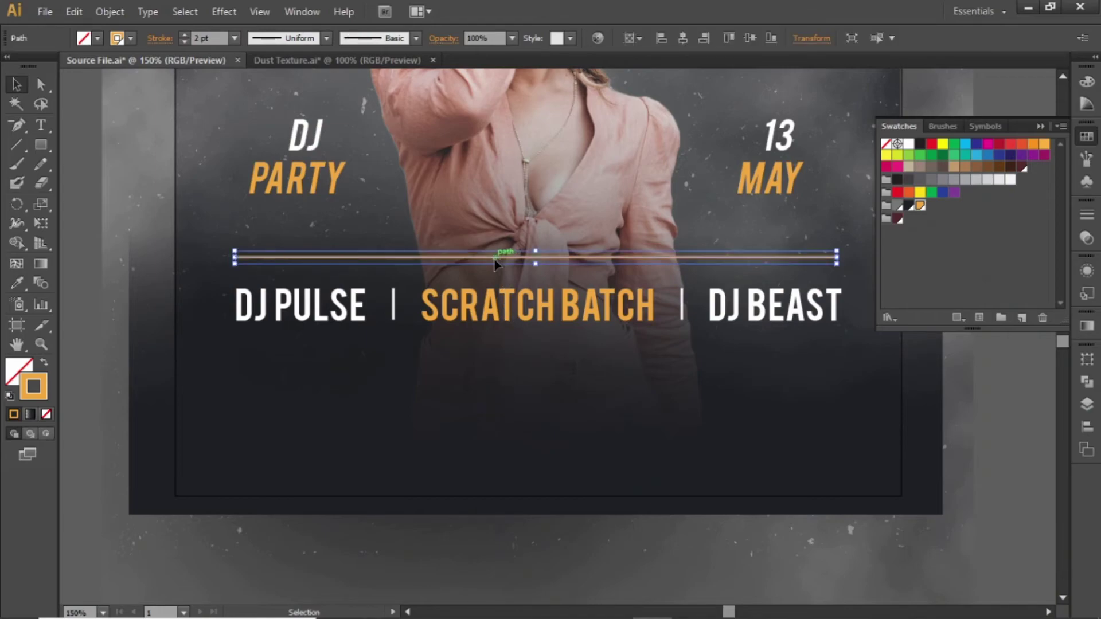
left_click_drag(496, 263, 483, 352)
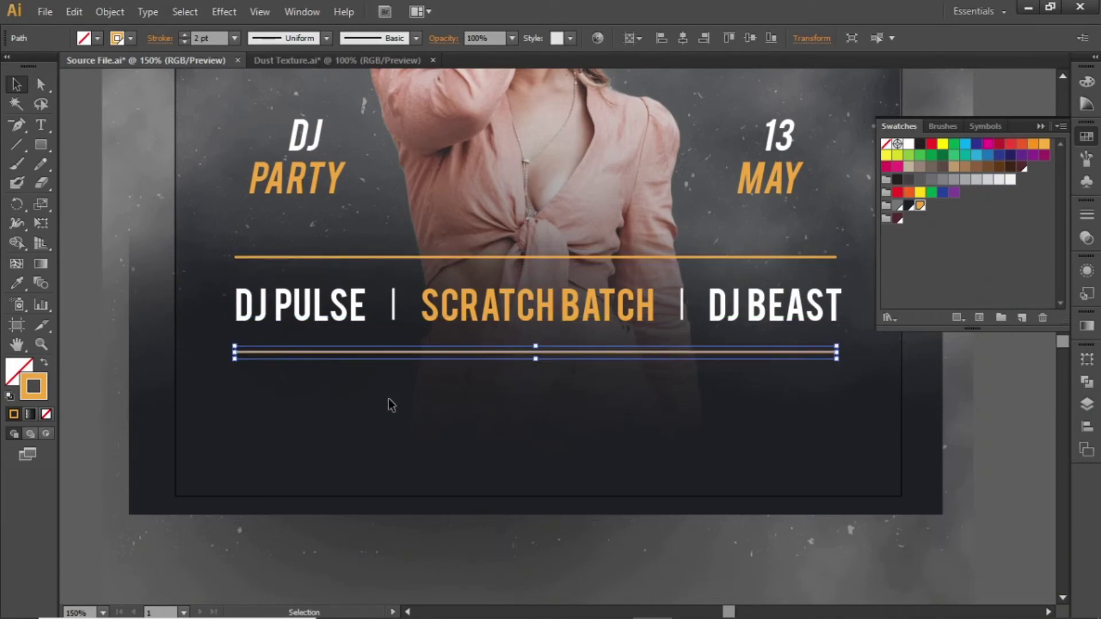
key("Up")
key("Up")
key("Up")
key("Up")
key("Up")
key("Up")
key("Up")
key("Up")
key("Up")
key("Up")
key("Up")
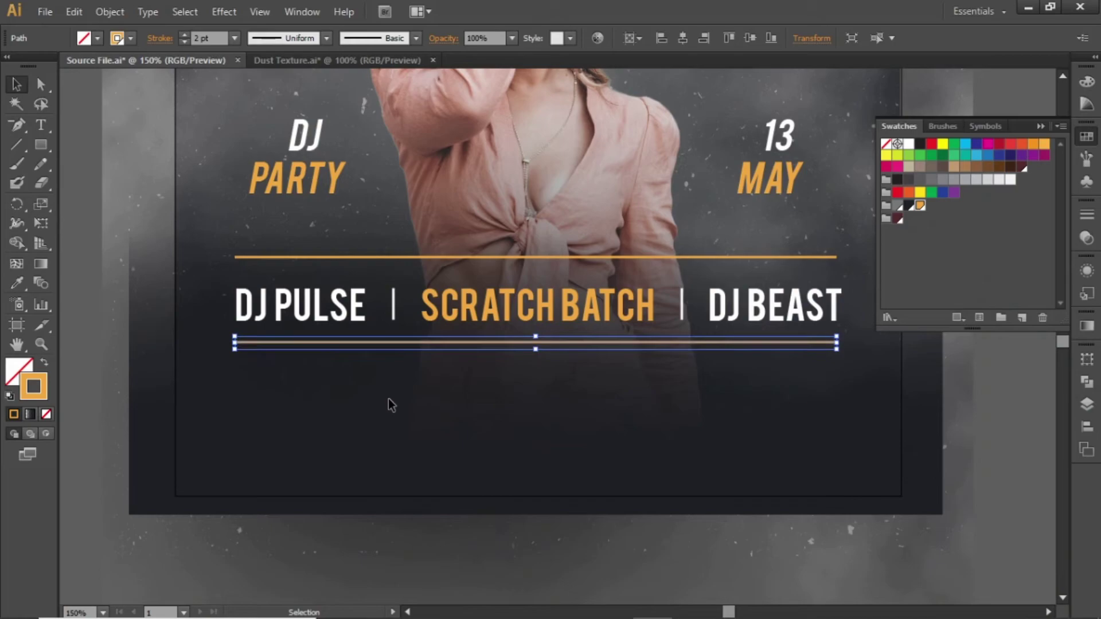
Step: Nudge the upper orange line down closer to the DJ names and deselect it
left_click(459, 258)
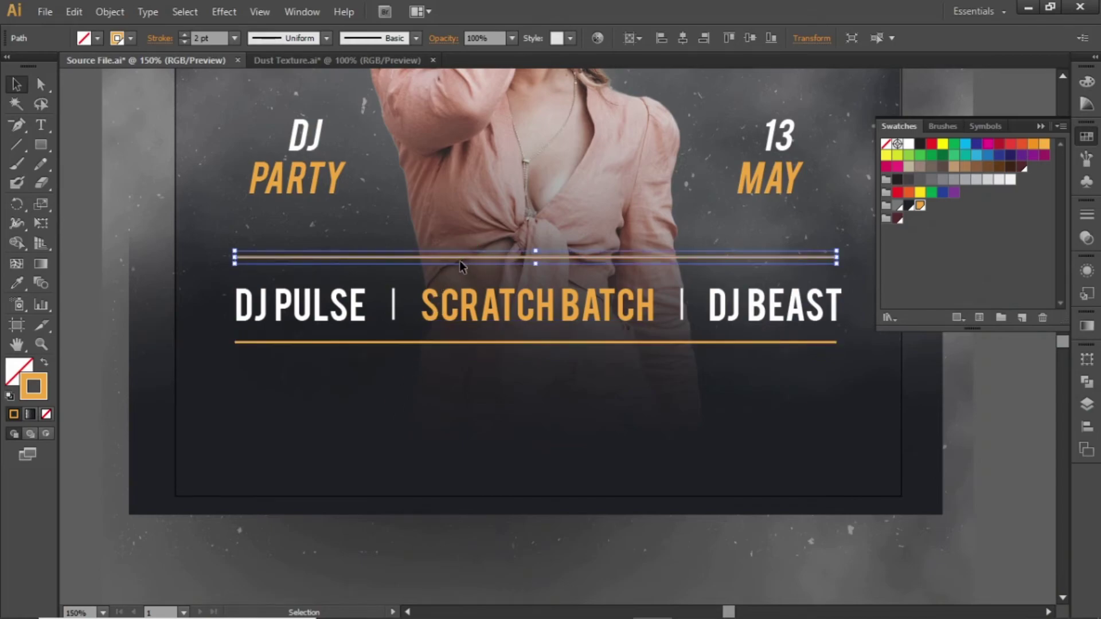
key("Down")
key("Down")
key("Down")
key("Down")
key("Down")
key("Down")
key("Down")
key("Down")
key("Down")
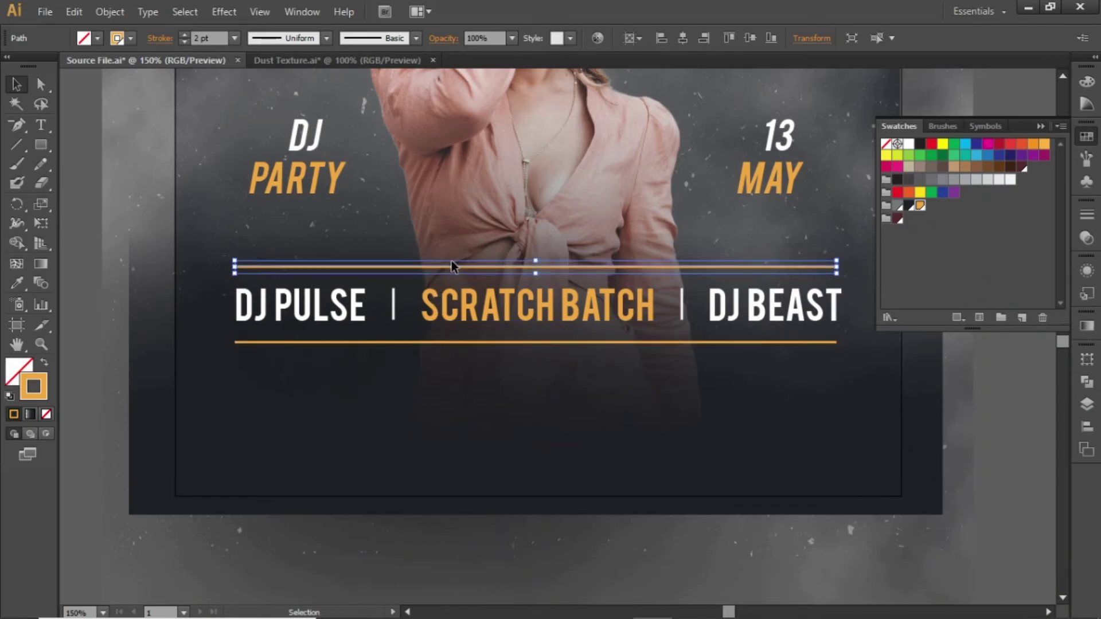
left_click(435, 406)
Step: Apply the width profile that tapers at both ends to the two orange lines, and deselect them
left_click(421, 265)
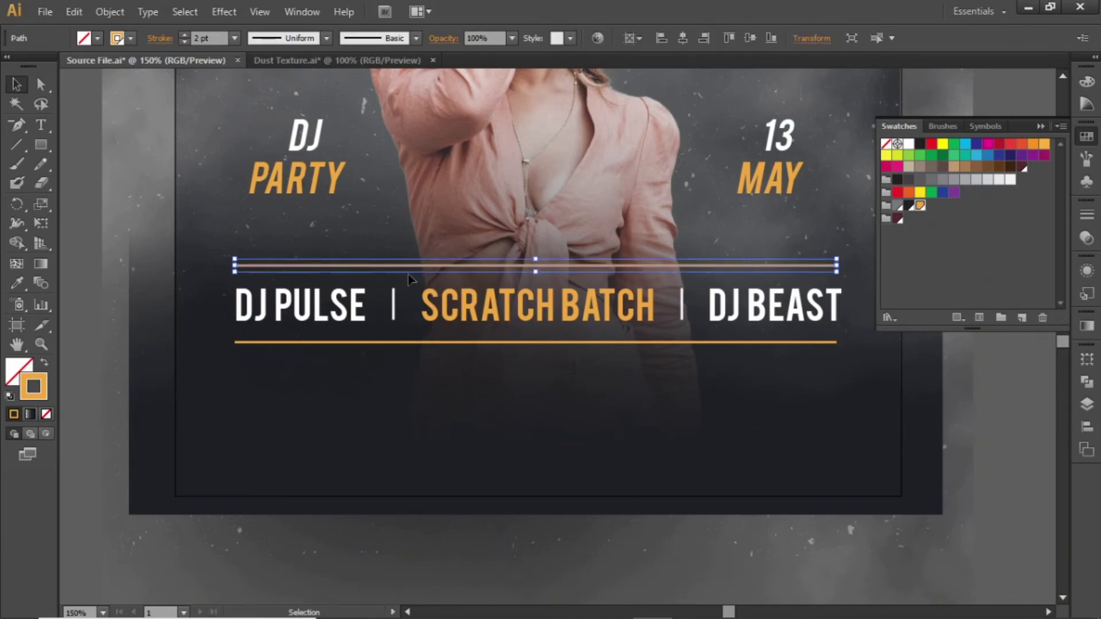
left_click(408, 343, "shift")
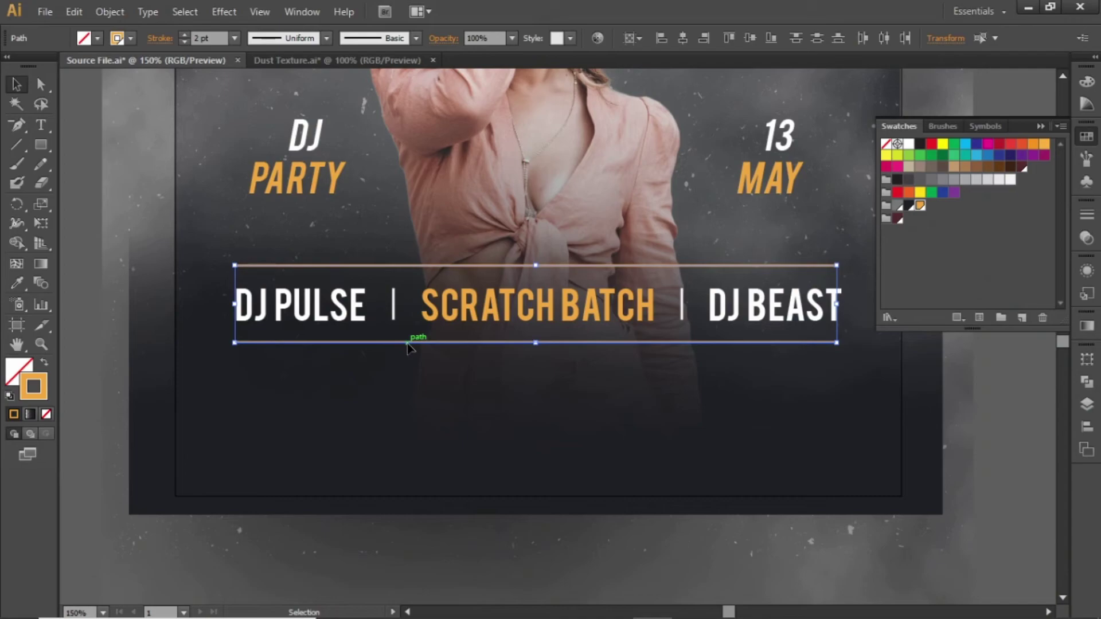
left_click(312, 37)
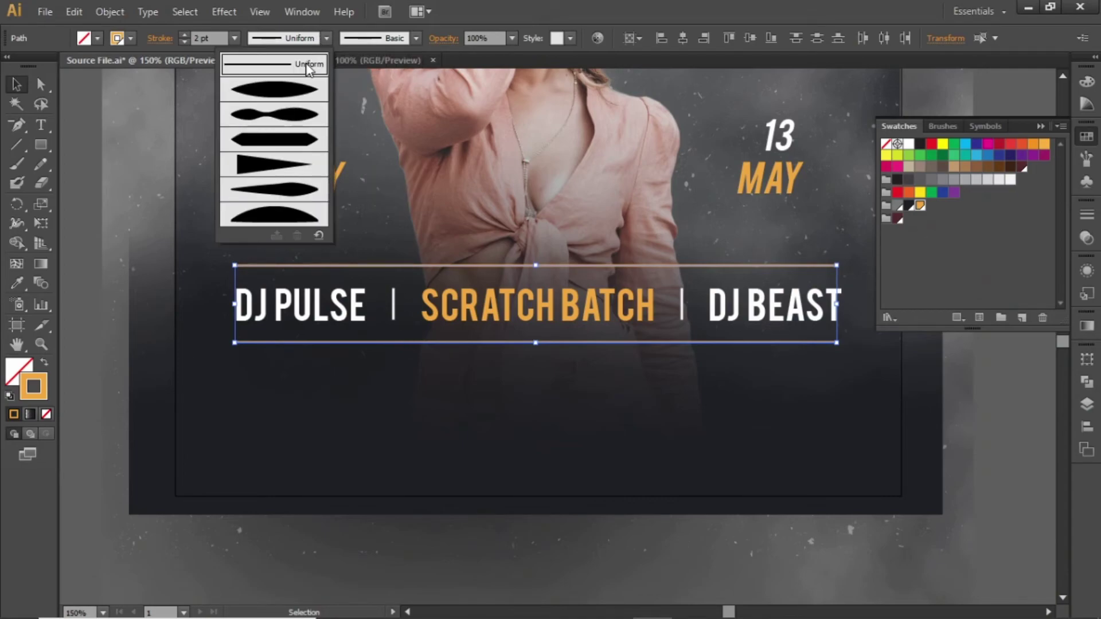
left_click(291, 92)
left_click(462, 176)
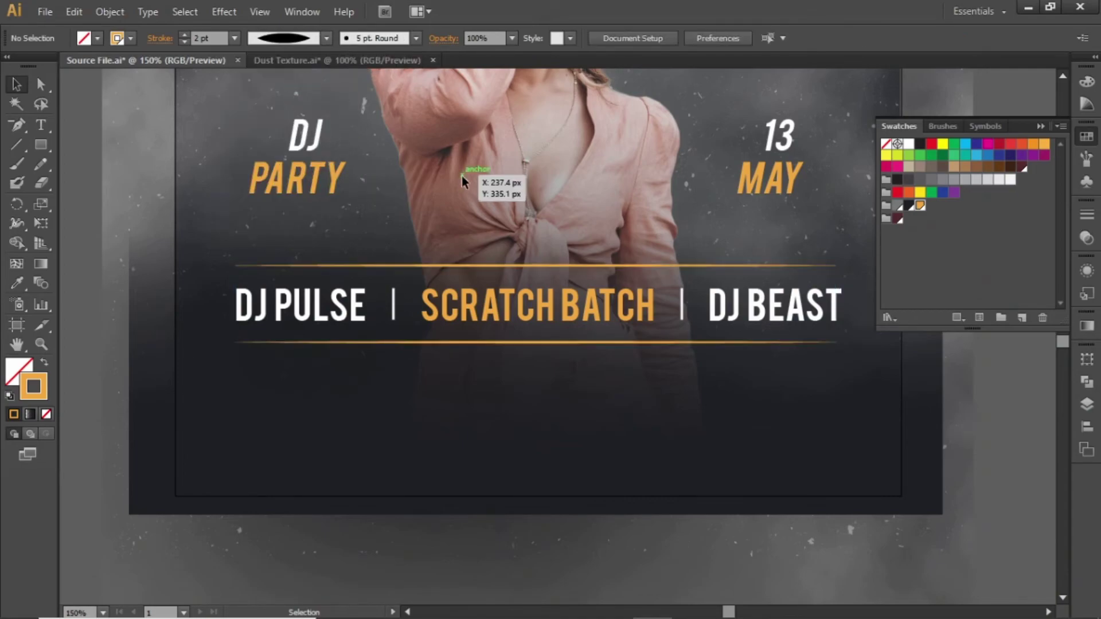
Step: Add an area-text box below the lower orange line with 700 tracking, holding "Lorem ipsum dolor sit amet, consectetur adipiscing elit, sed do eiusmod tempor"
scroll(550, 402, "up", 4)
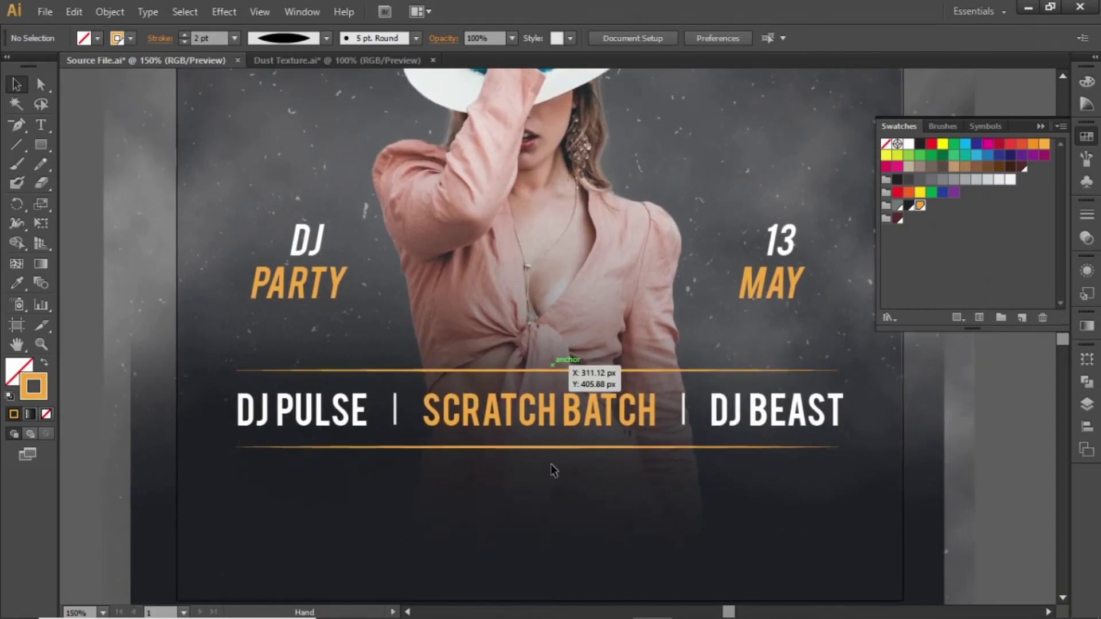
key("a")
key("ctrl+0")
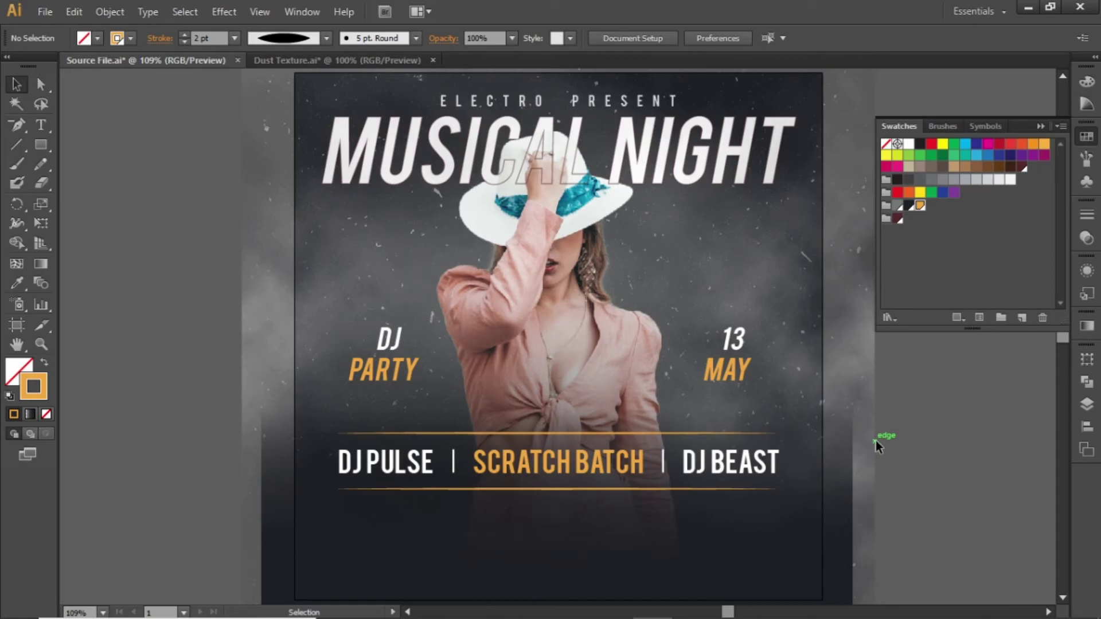
left_click_drag(774, 401, 723, 255)
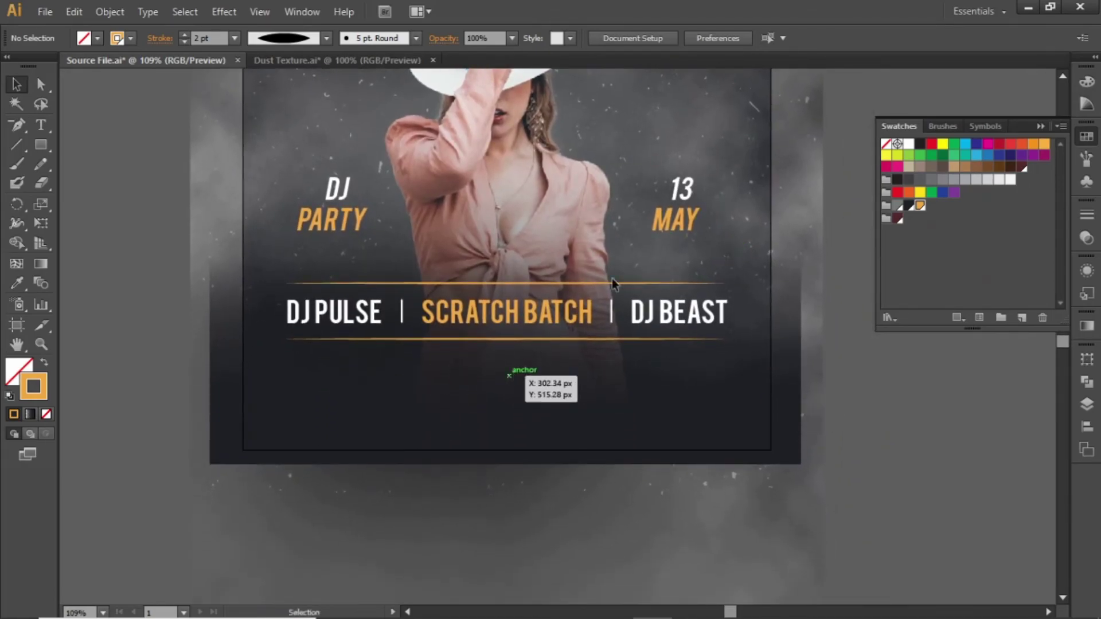
key("x")
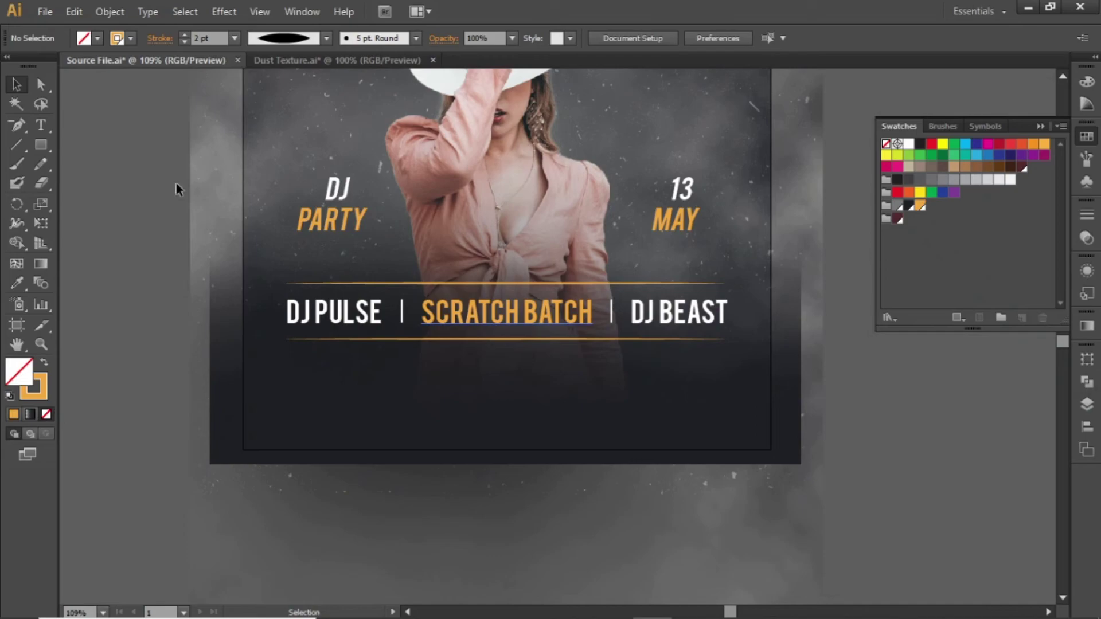
left_click(41, 124)
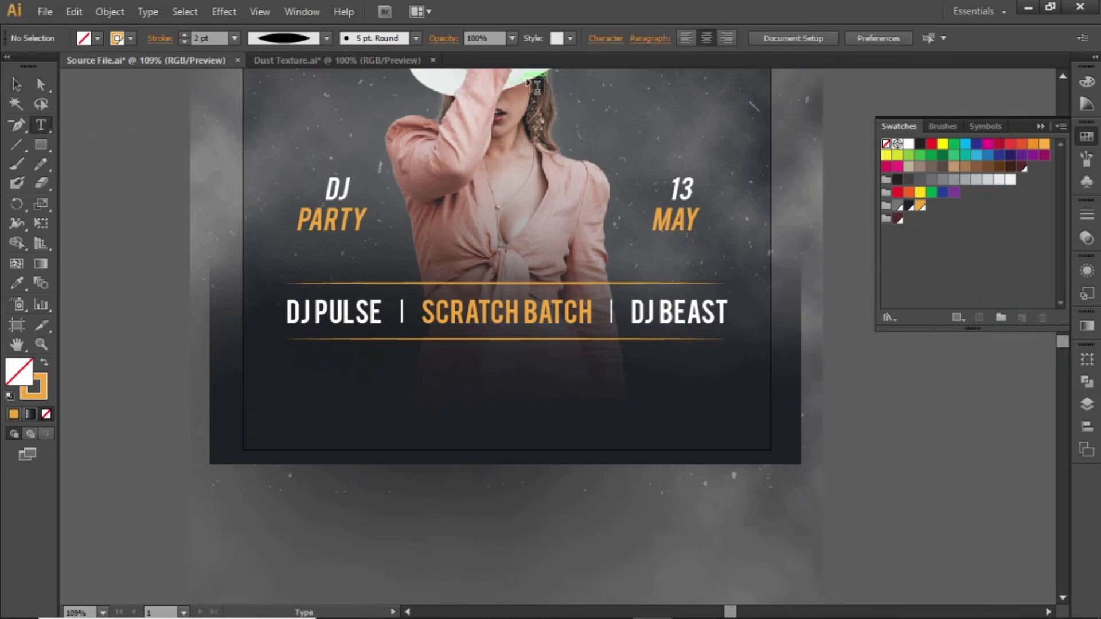
left_click(606, 39)
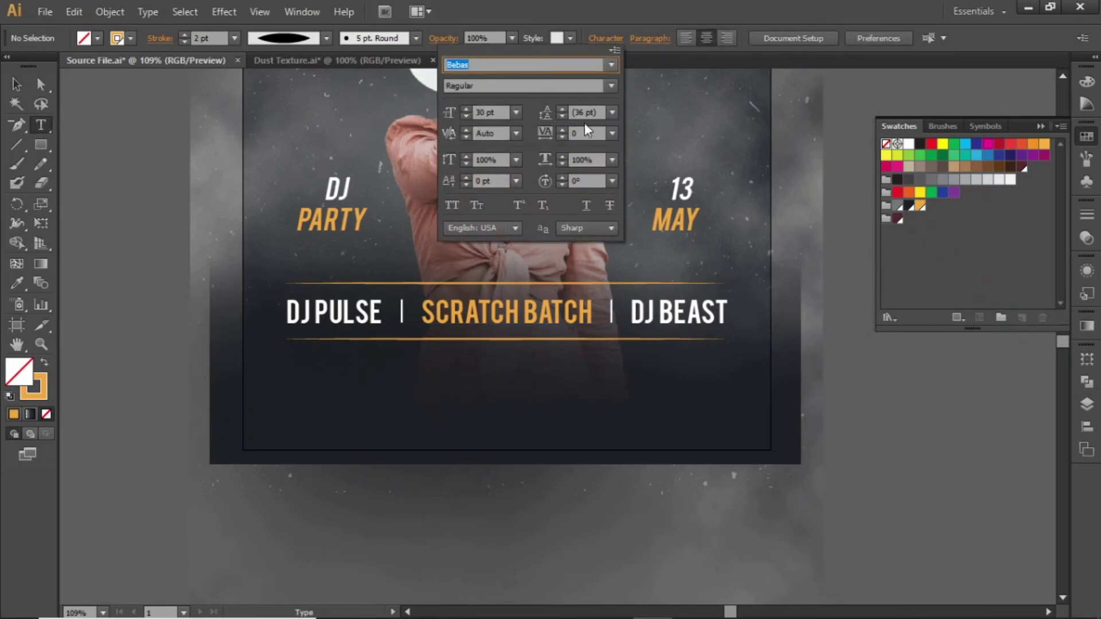
left_click(596, 134)
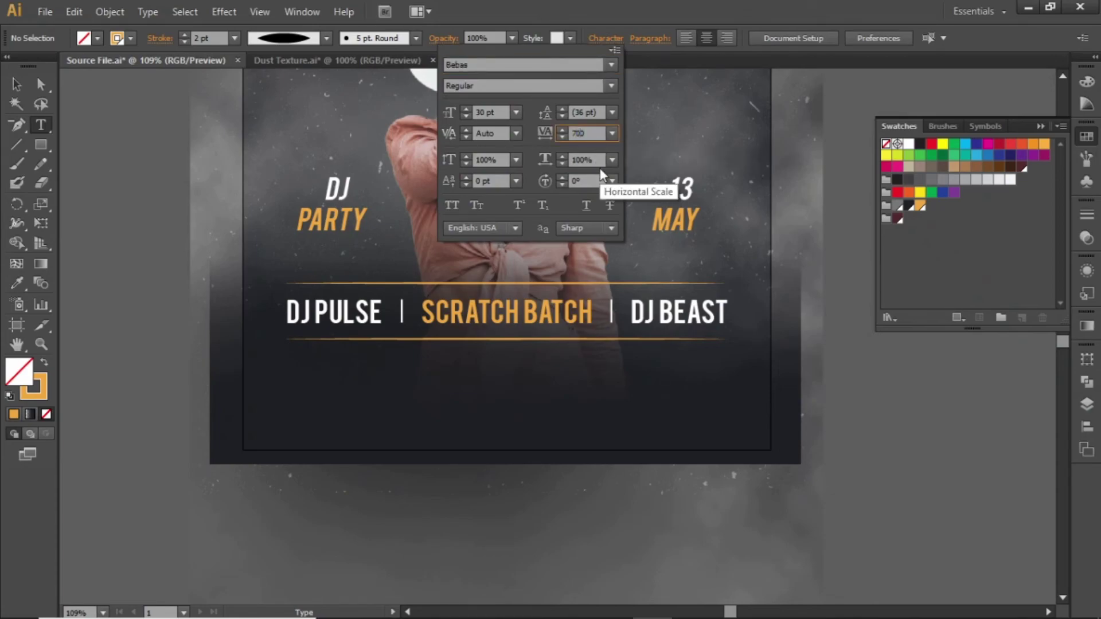
key("Return")
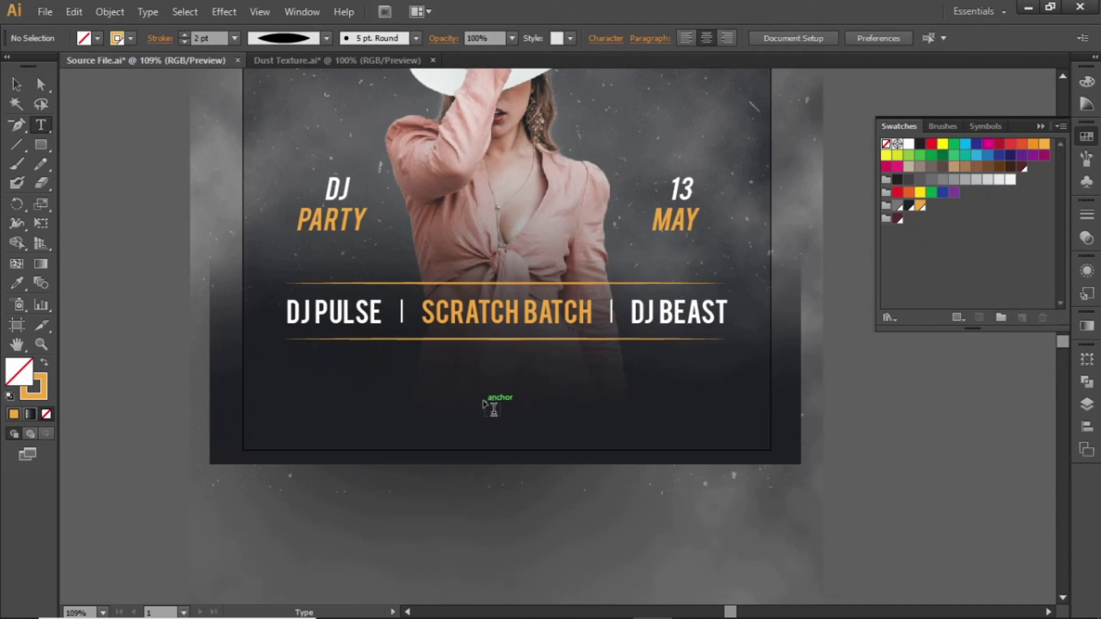
left_click_drag(368, 352, 624, 416)
key("ctrl")
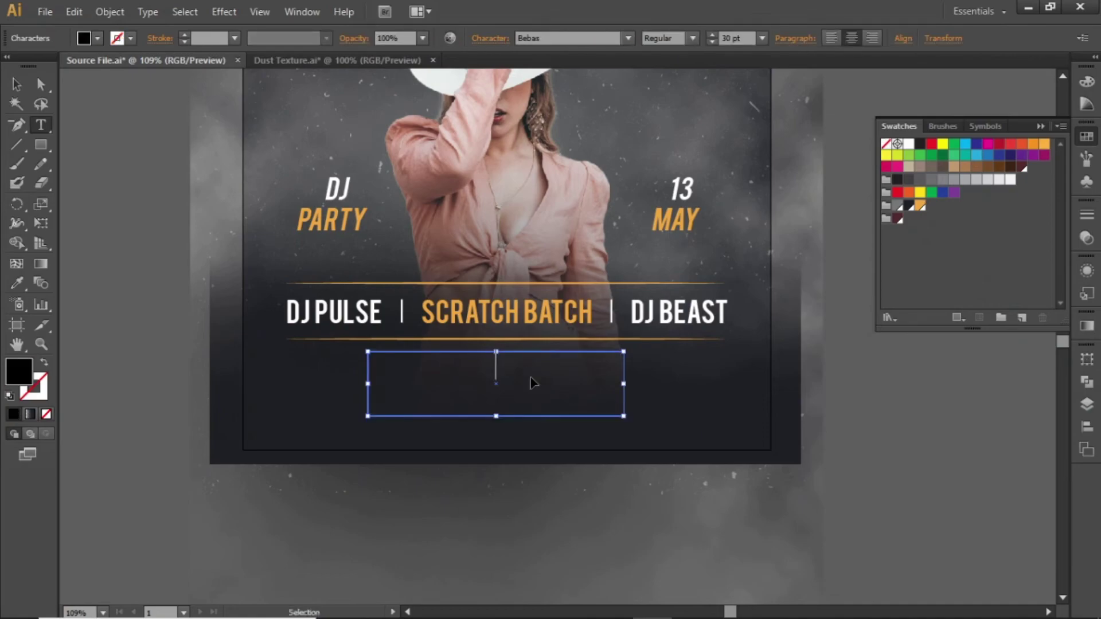
type("LOREM IPSUM")
key("Escape")
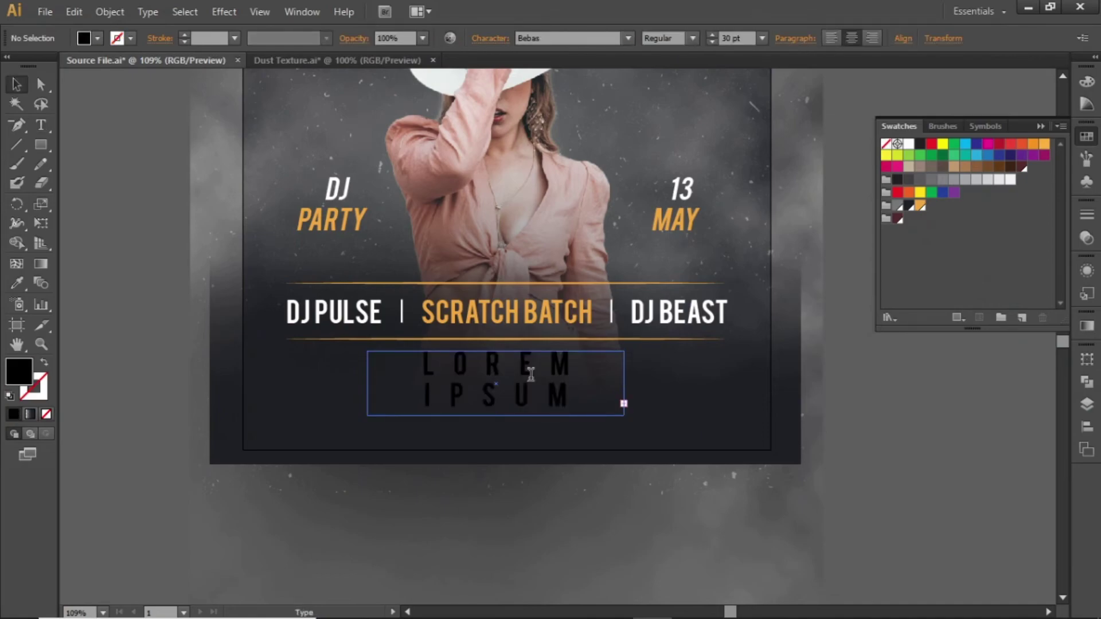
Step: Colour the lorem ipsum paragraph white and reduce its font size to 9 pt
left_click(909, 145)
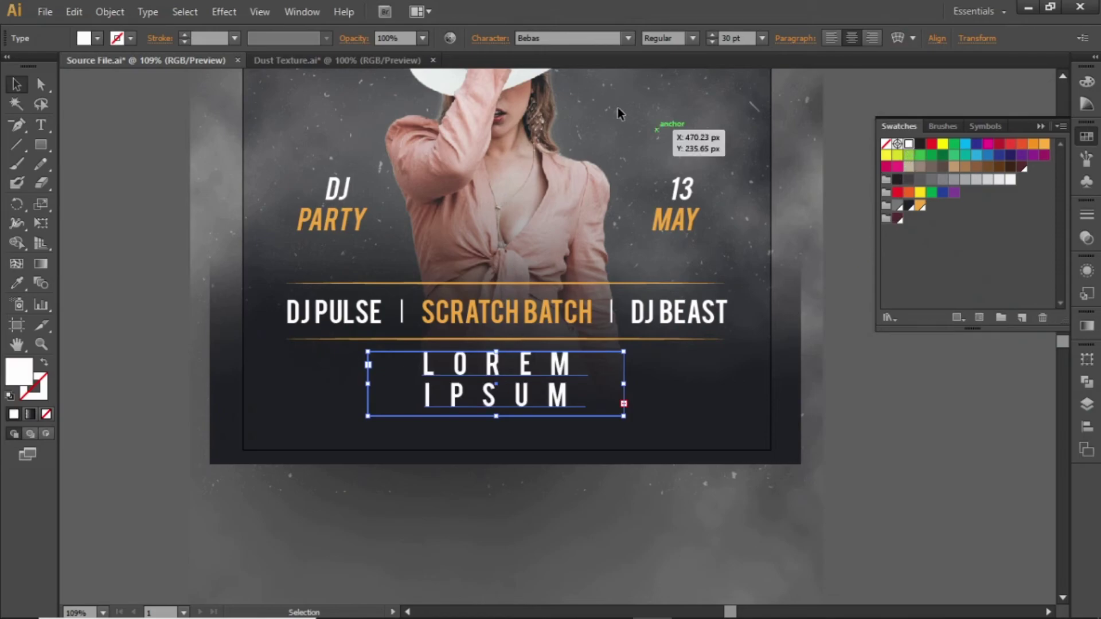
left_click(734, 38)
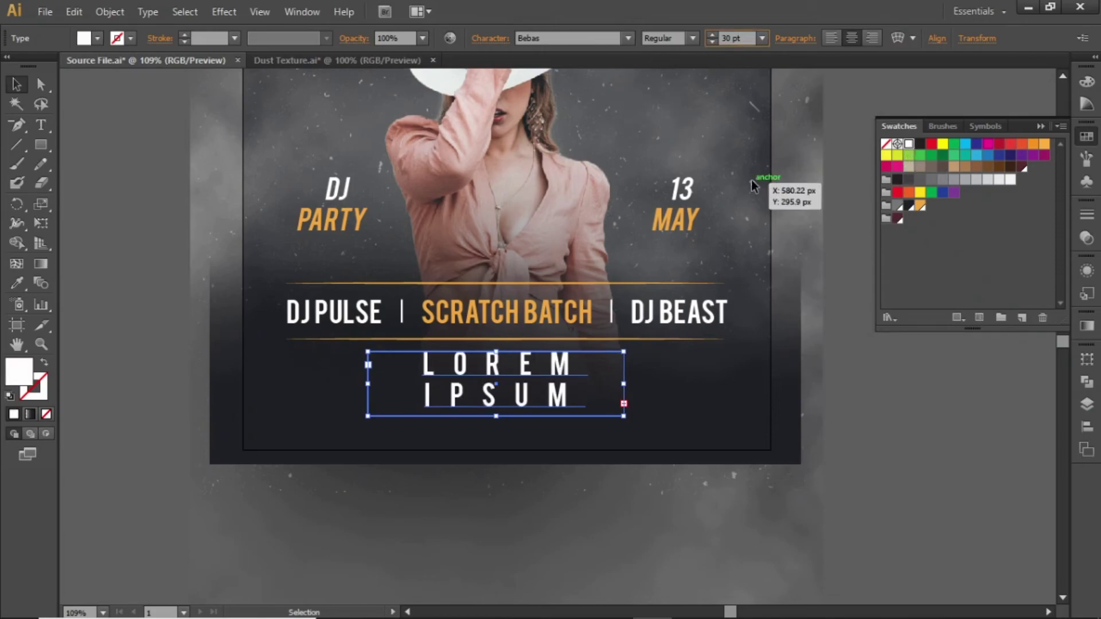
key("shift+Down")
key("shift+Down")
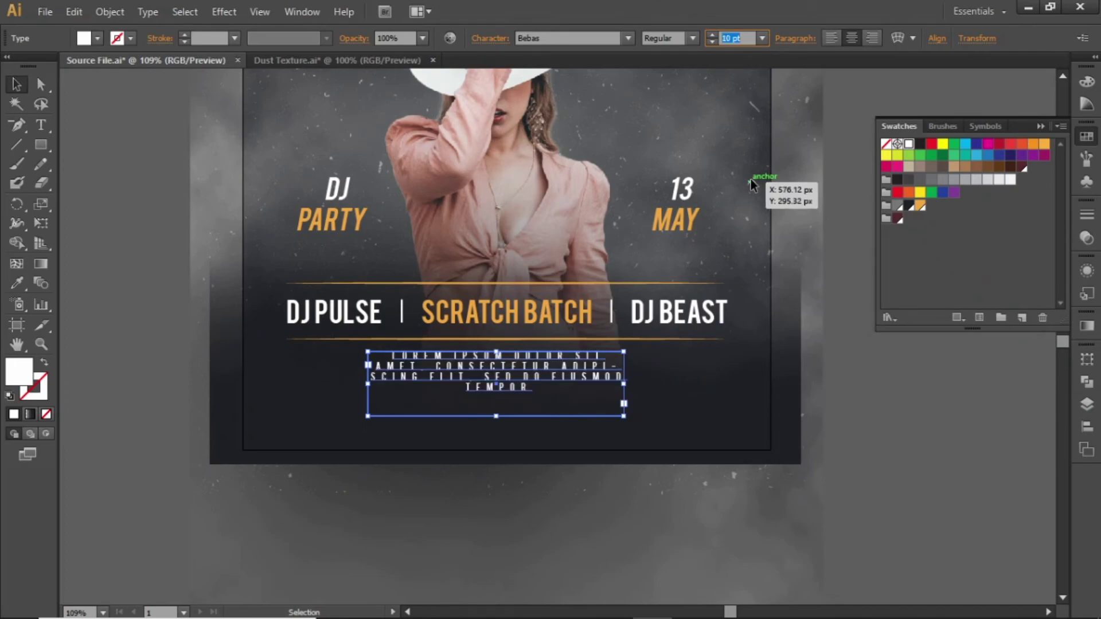
key("Down")
key("Down")
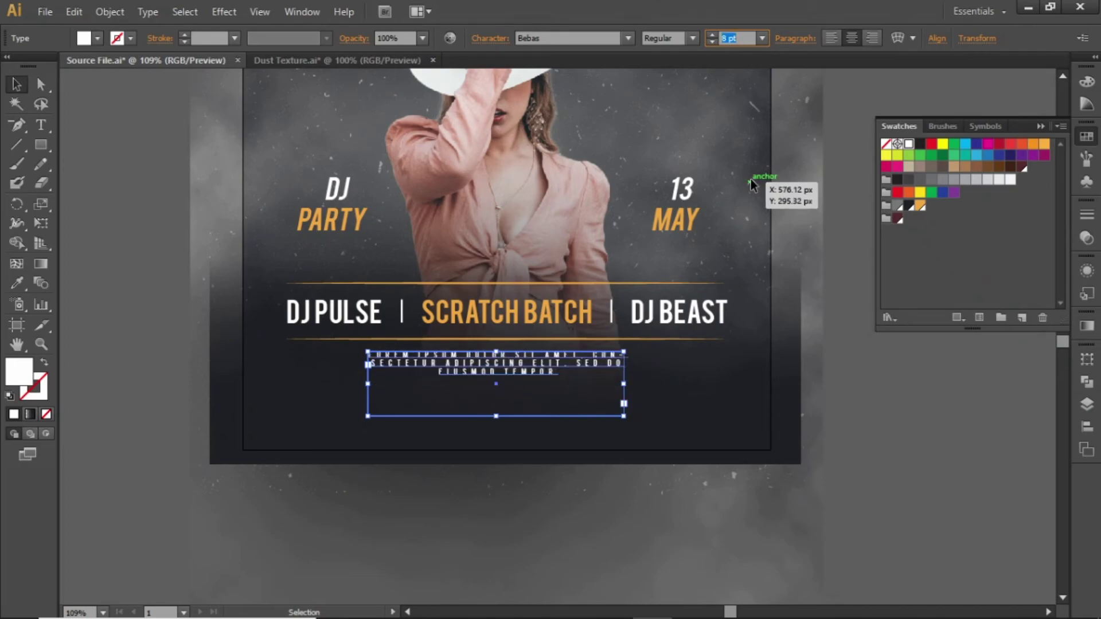
key("Down")
key("Up")
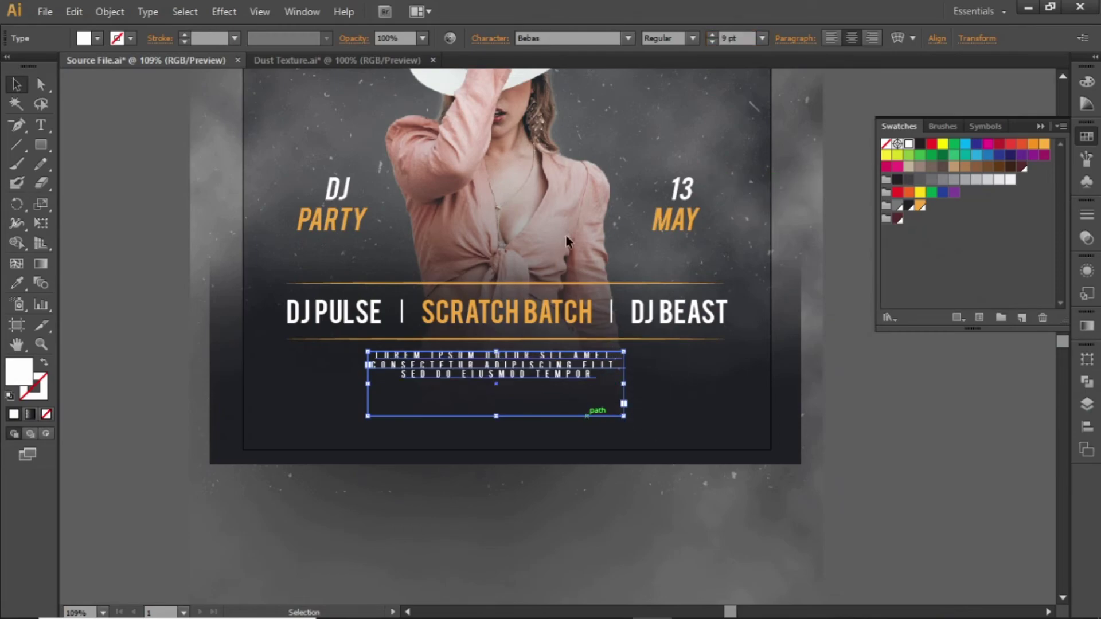
Step: Set the leading of the lorem ipsum paragraph to 20 pt
left_click(487, 39)
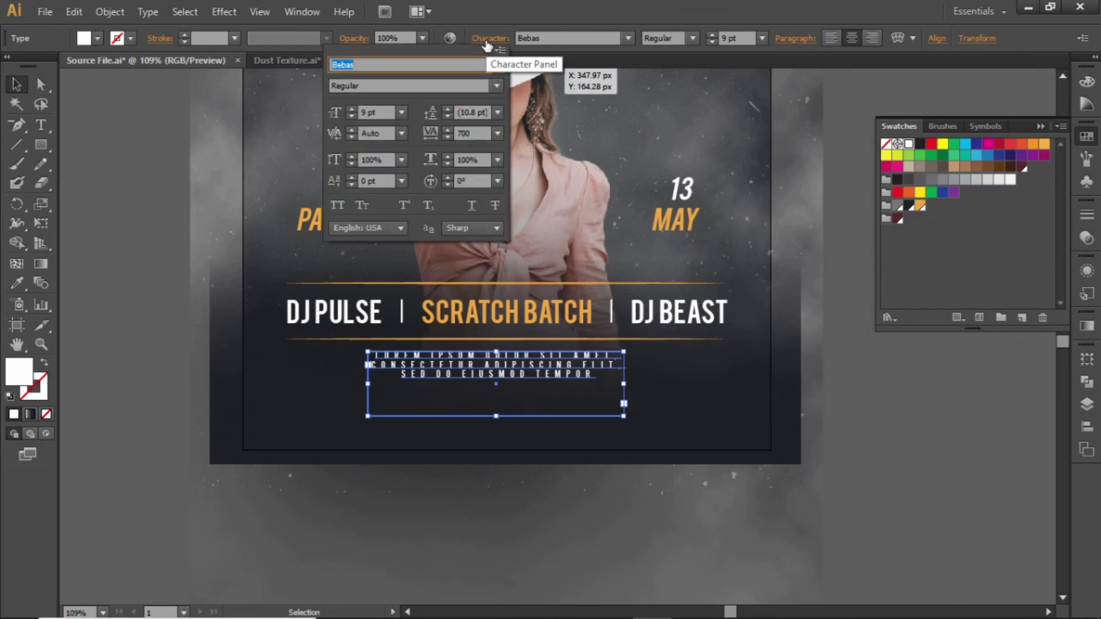
left_click(486, 112)
type("16")
key("Return")
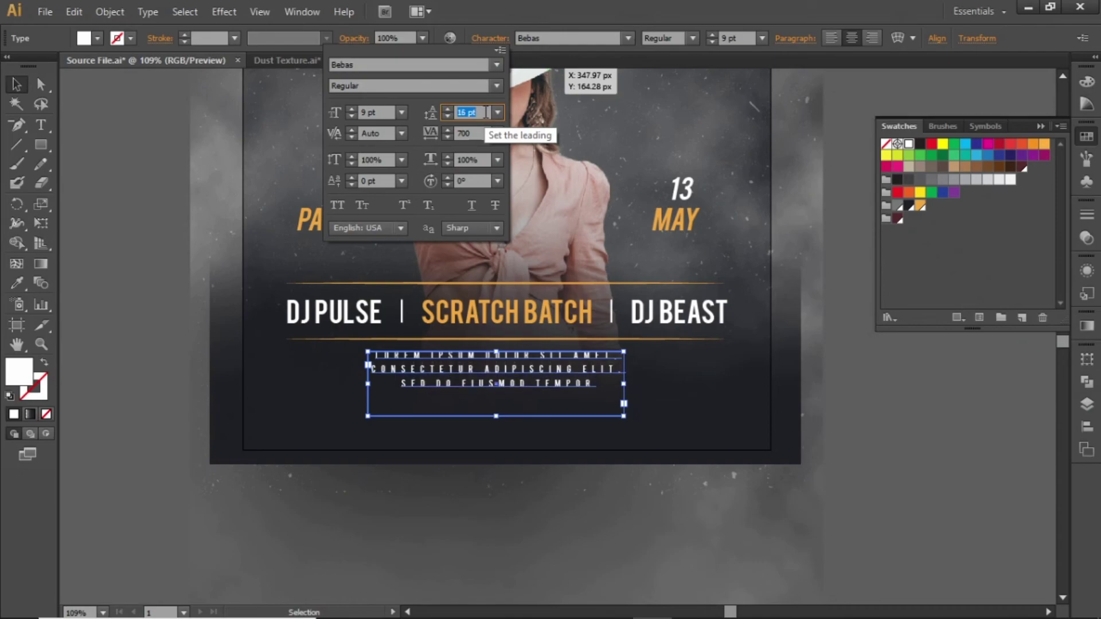
key("Up")
key("Up")
key("Up")
key("Up")
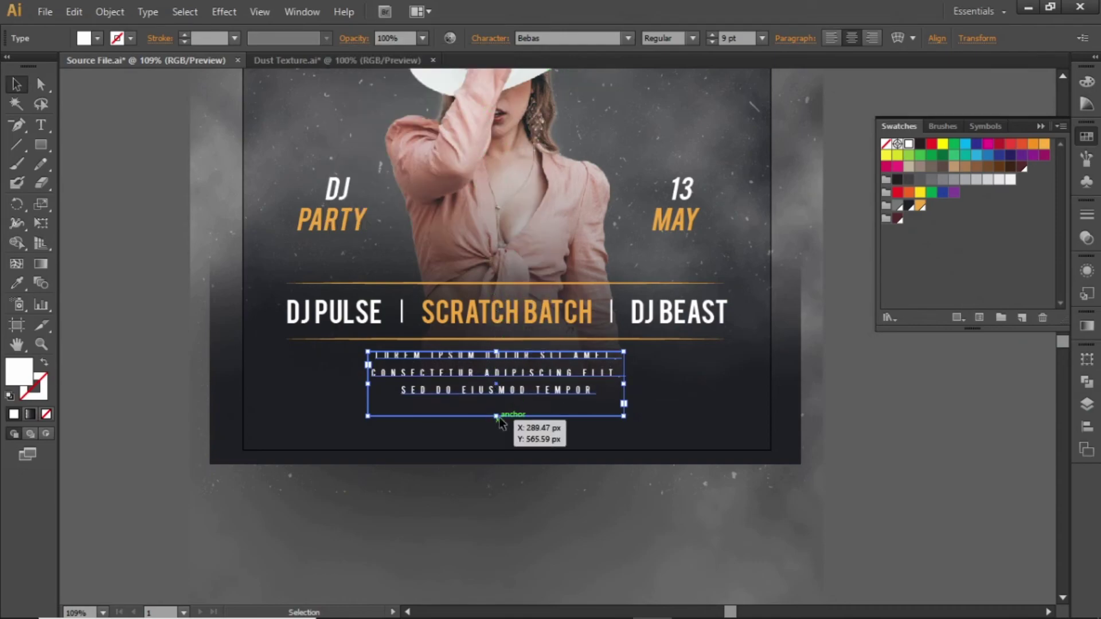
Step: Shorten the lorem ipsum text frame to fit its three lines and move it slightly down from the orange line
left_click_drag(496, 417, 493, 404)
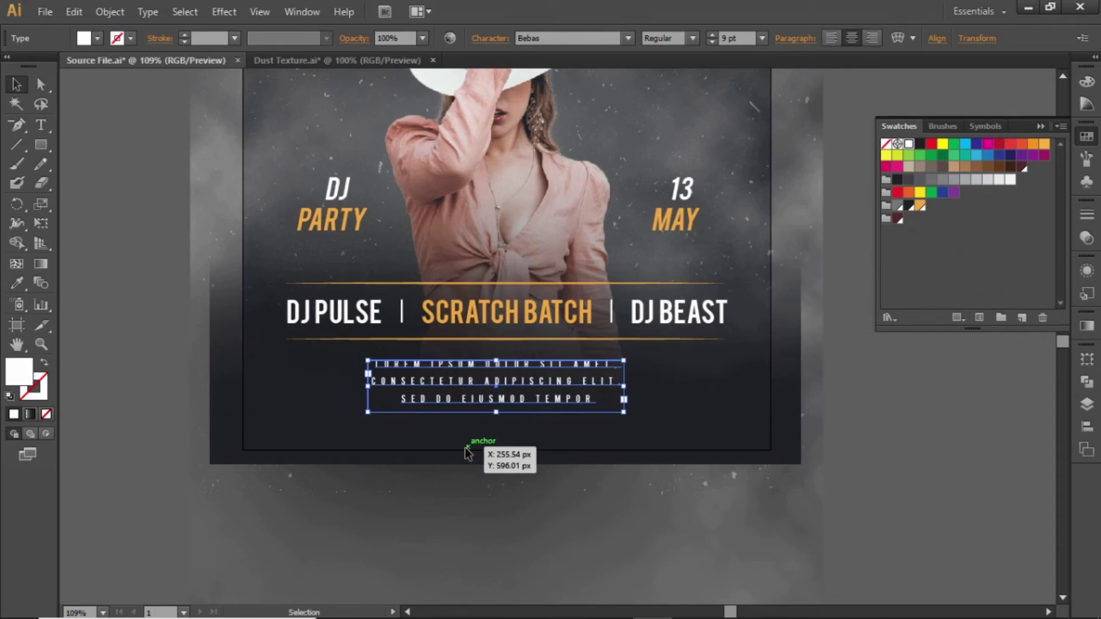
left_click(841, 455)
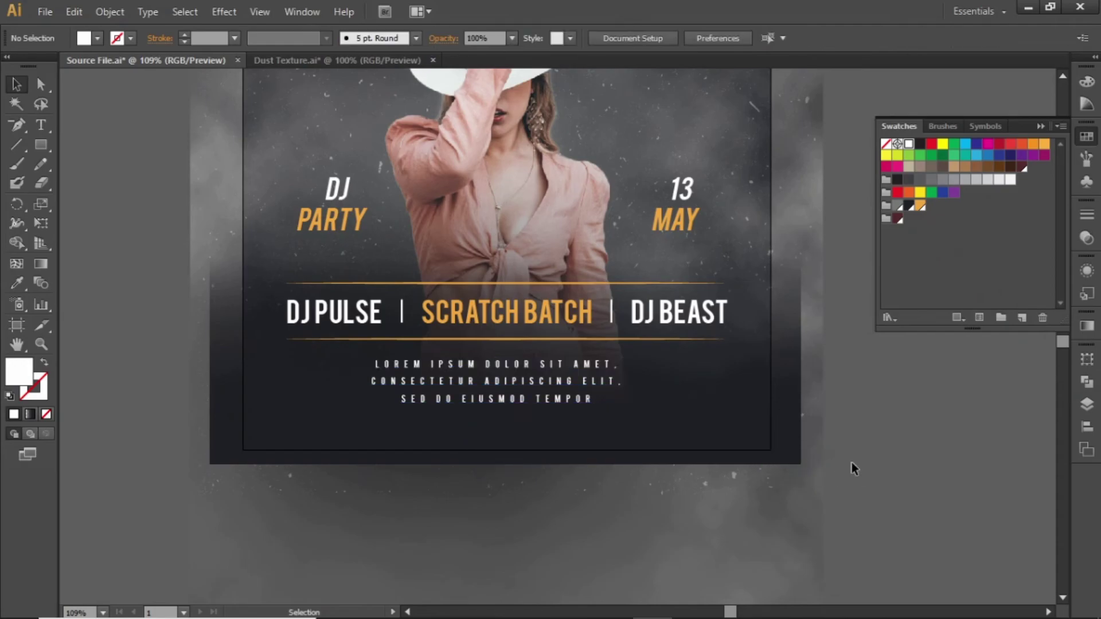
scroll(744, 383, "up", 4)
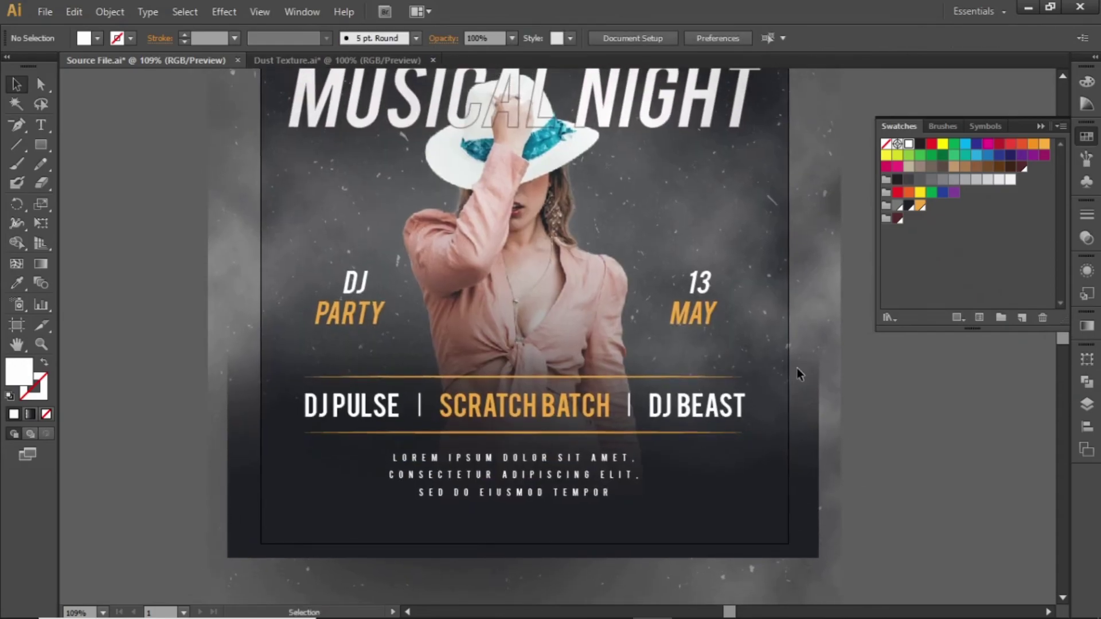
left_click(1039, 127)
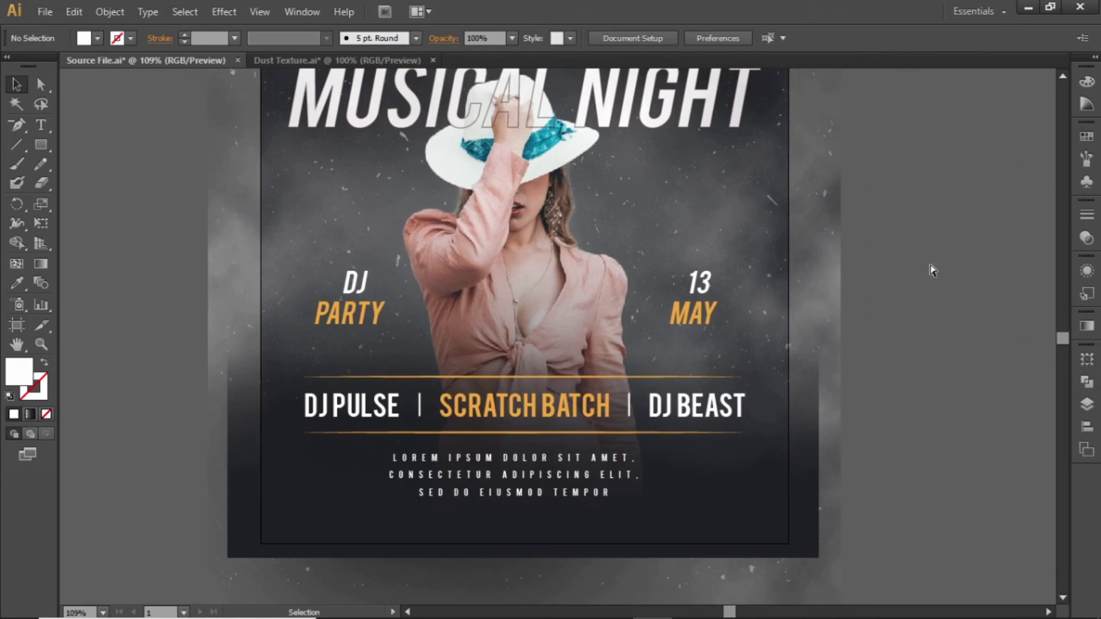
Step: Unlock all locked artwork on the poster and clear the selection
key("ctrl+1")
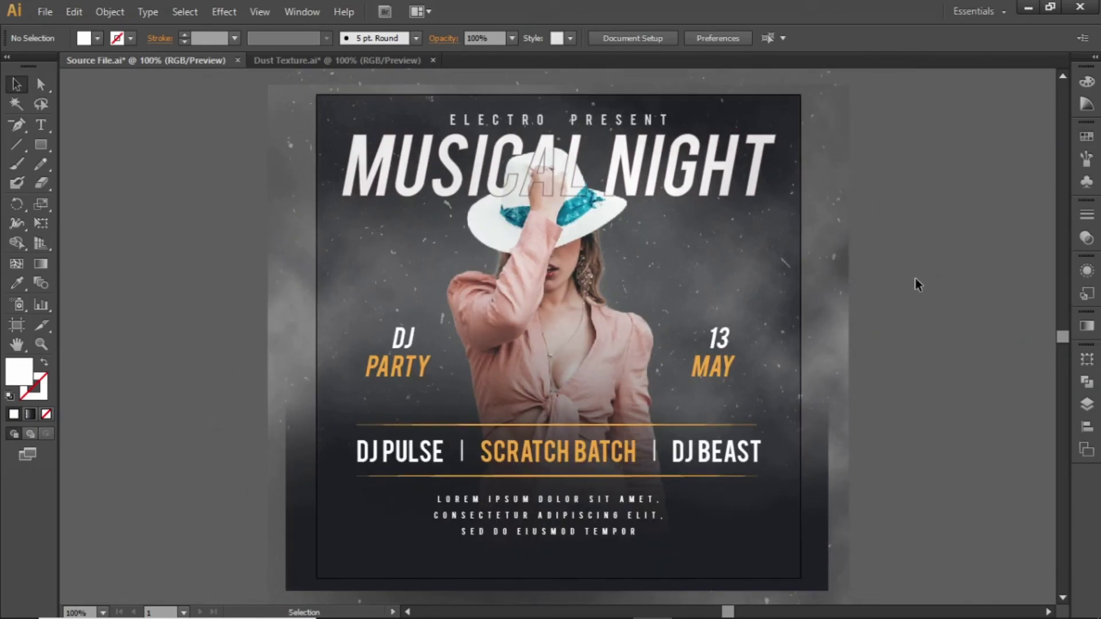
left_click(119, 16)
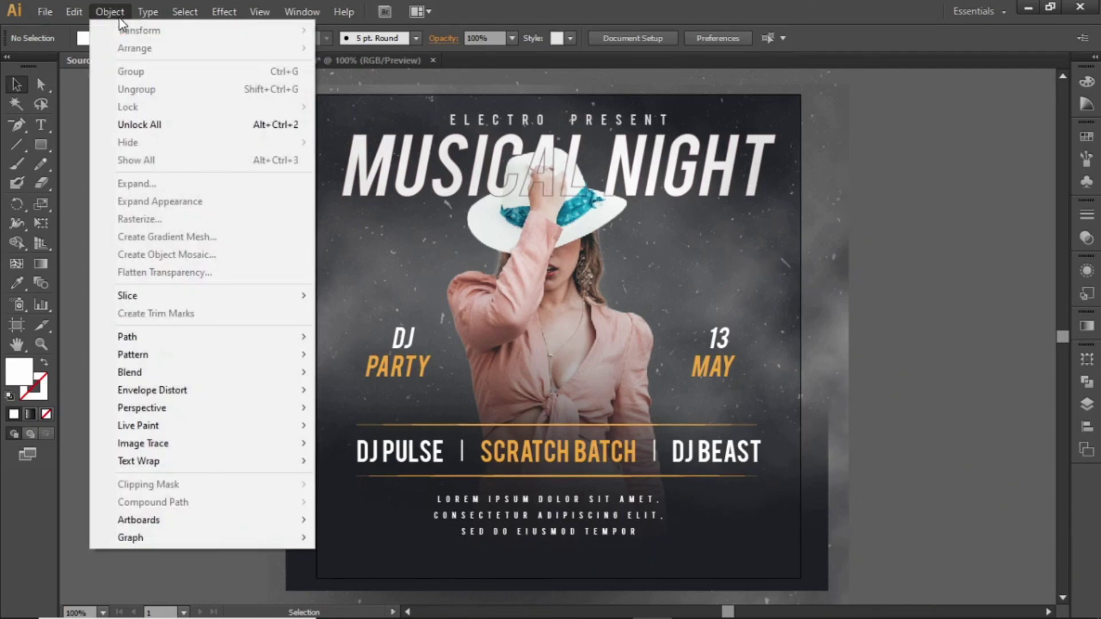
left_click(193, 123)
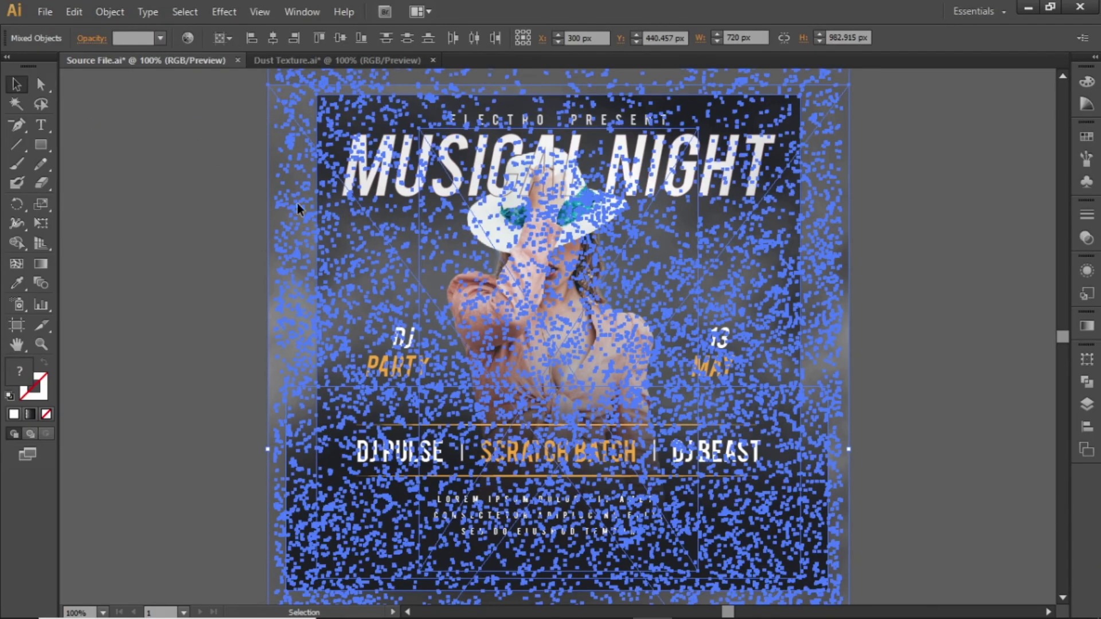
key("ctrl+h")
left_click(190, 187)
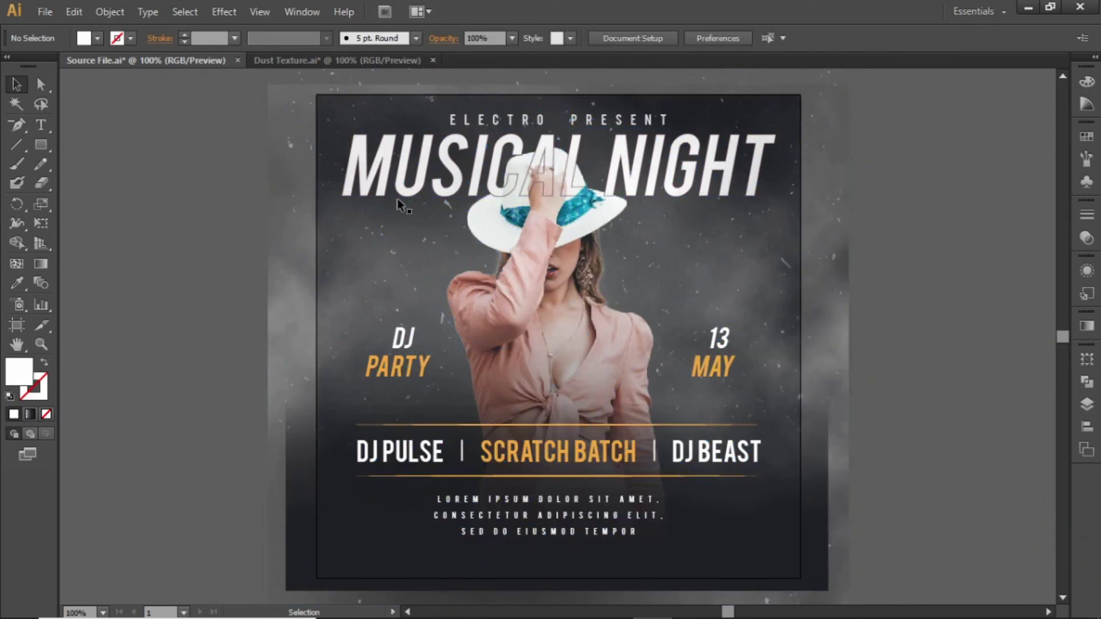
Step: Draw a white 600 by 600 px square that exactly covers the artboard, on top of all the artwork
left_click(39, 143)
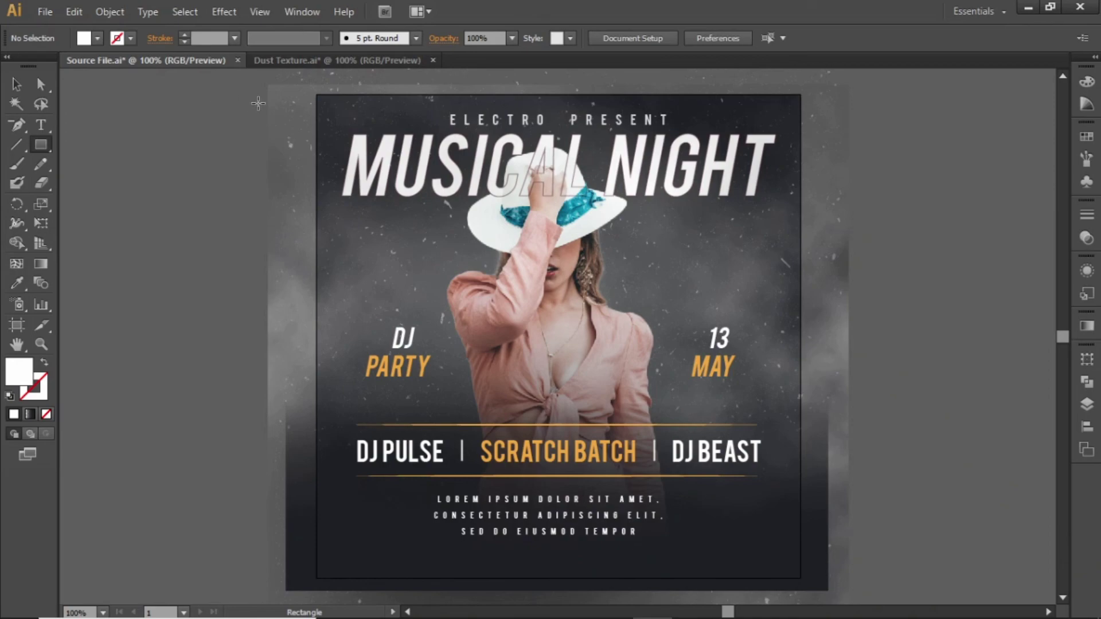
mouse_move(317, 95)
left_mouse_down()
mouse_move(417, 289)
mouse_move(687, 439)
mouse_move(800, 579)
left_mouse_up()
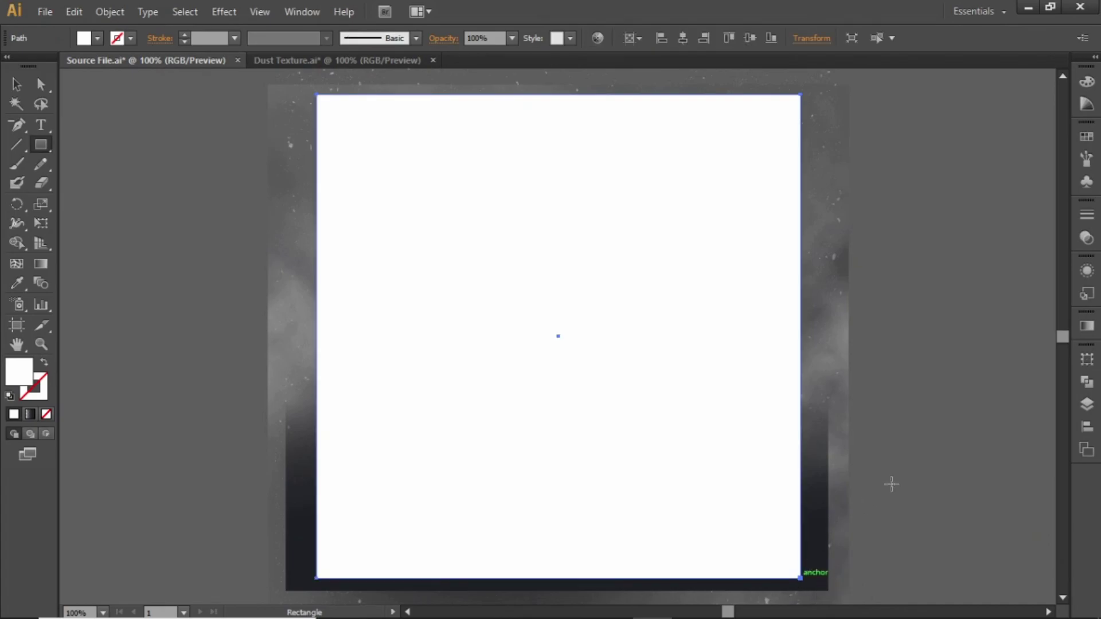
key("v")
key("ctrl+shift+a")
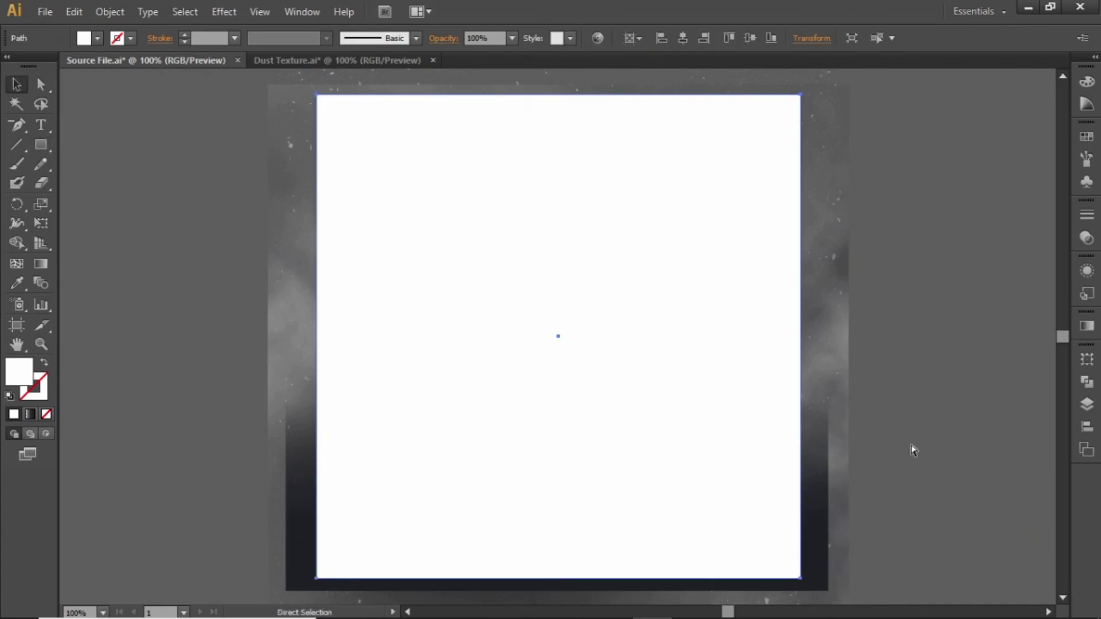
Step: Make a clipping mask from all the artwork using the top square, and deselect the result
key("ctrl+a")
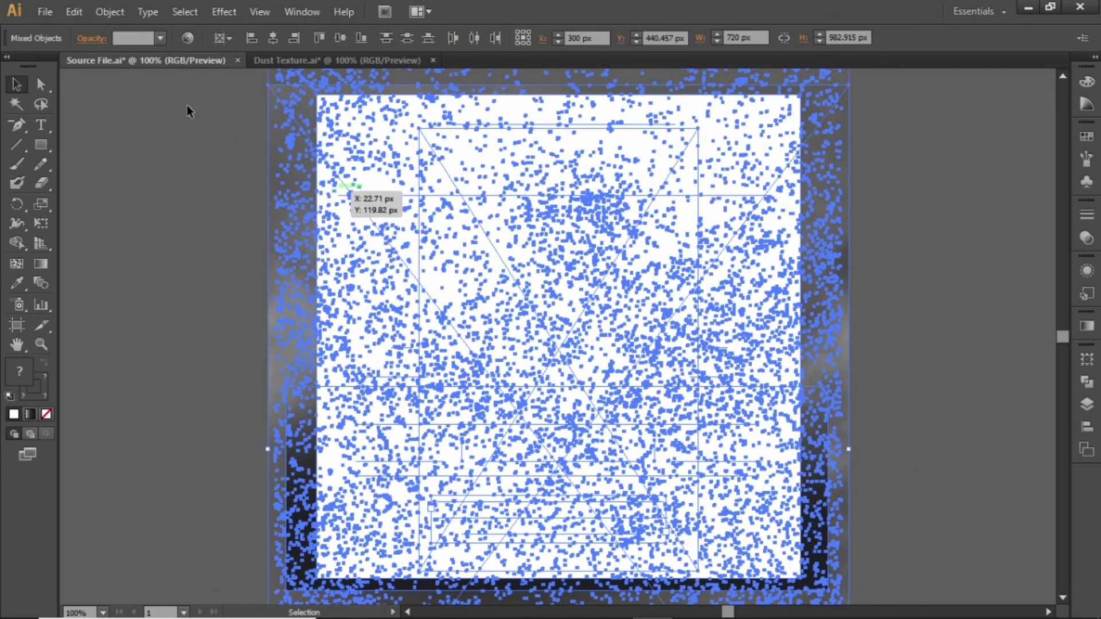
left_click(103, 20)
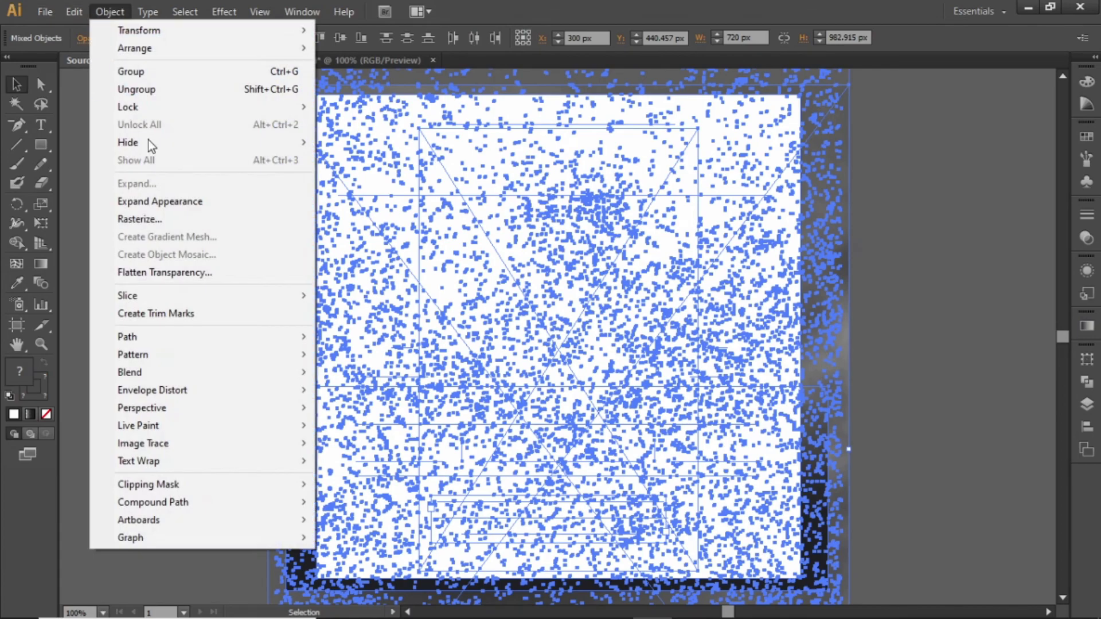
mouse_move(286, 488)
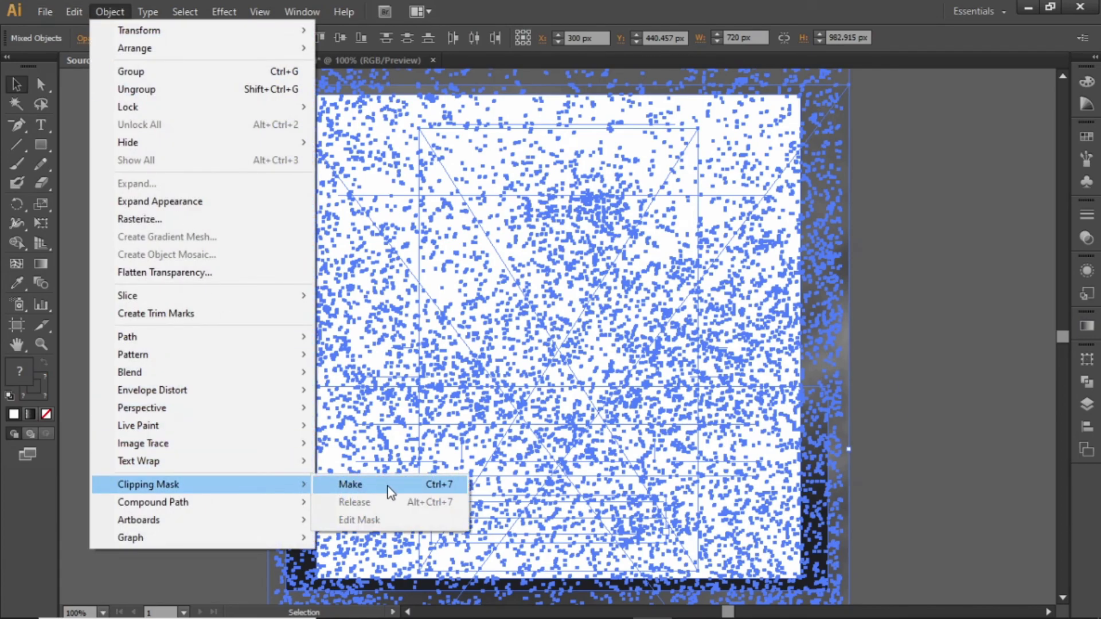
left_click(351, 484)
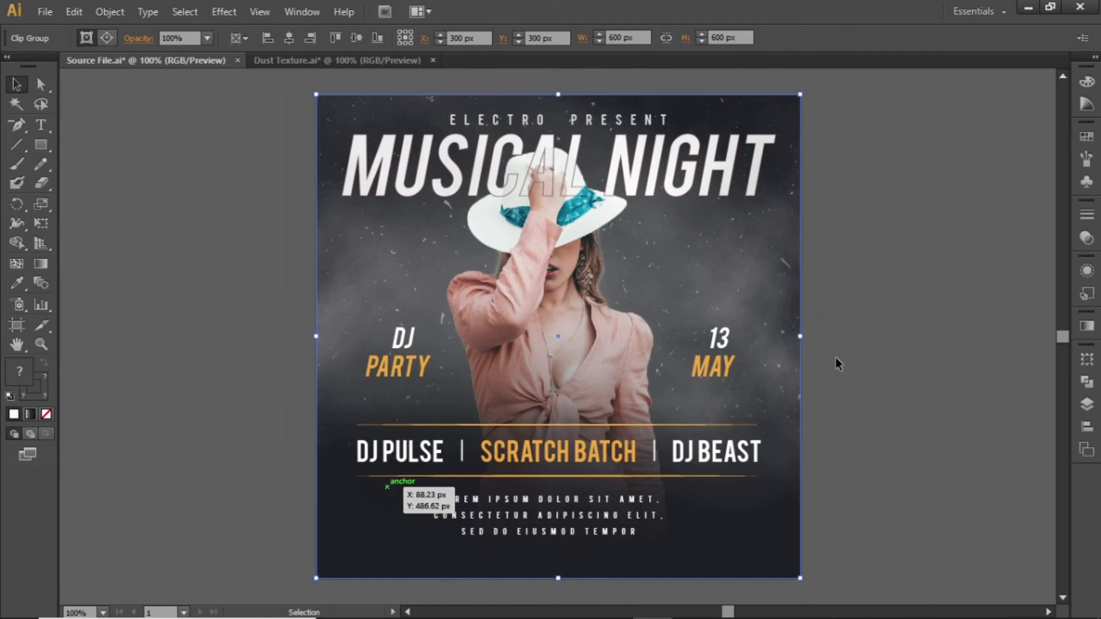
left_click(834, 356)
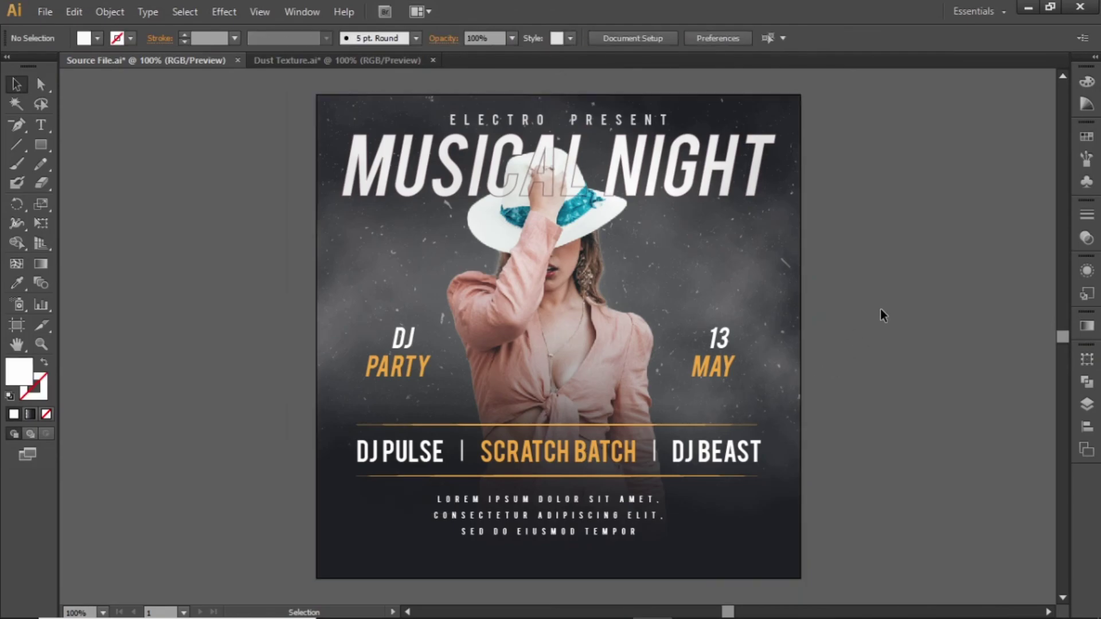